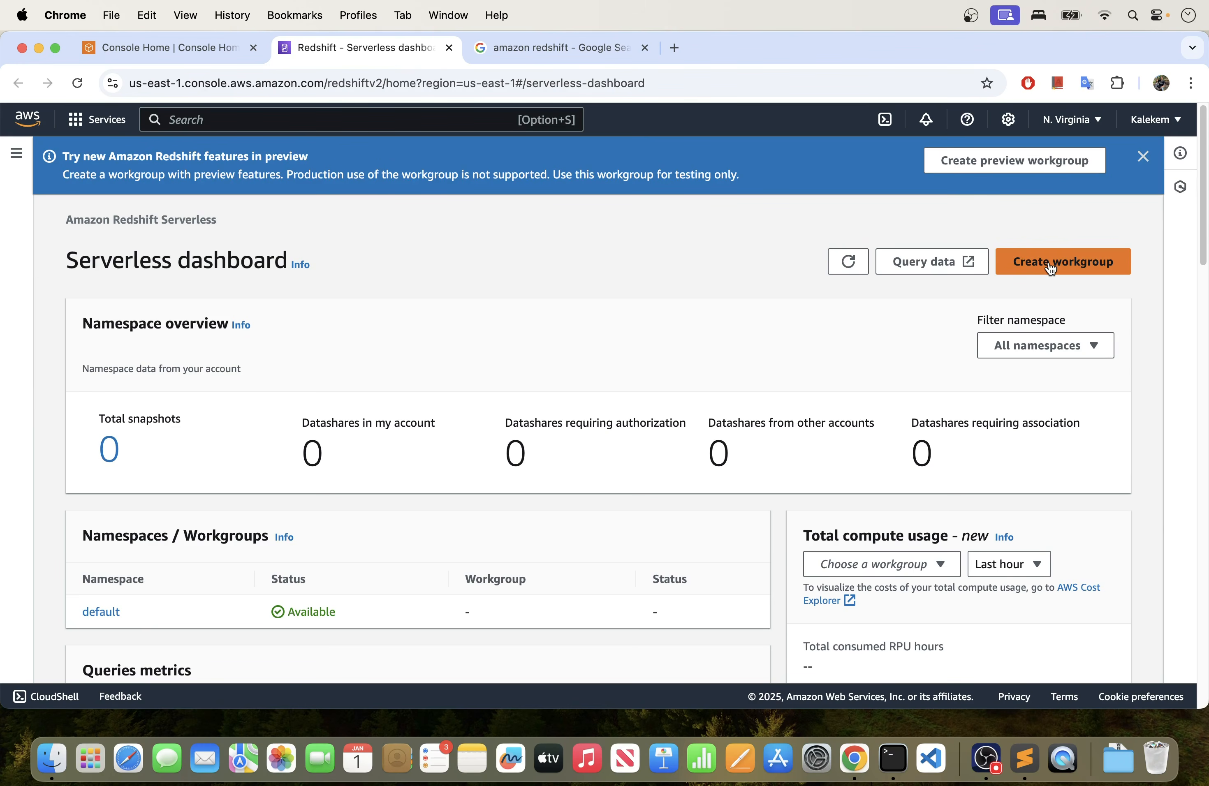
- Start creating a Redshift Serverless workgroup and name it sandbox-workspace
click(1050, 264)
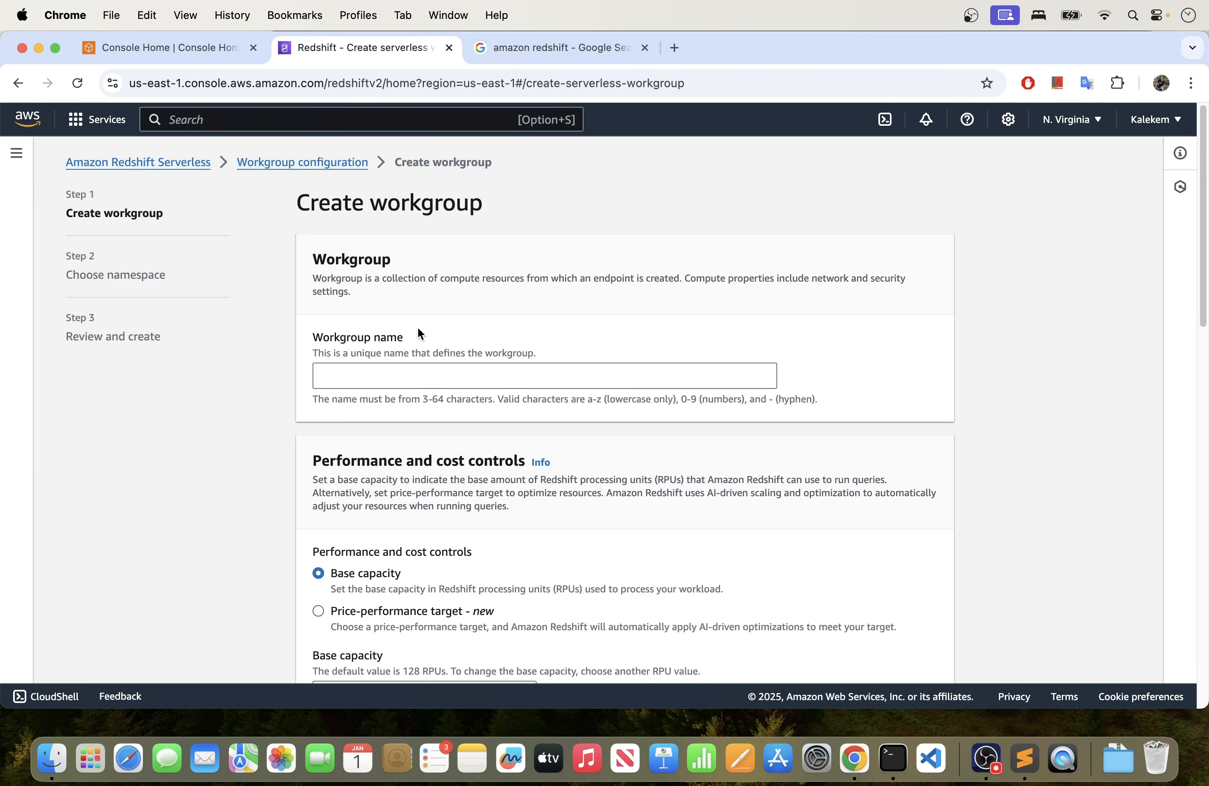
scroll(418, 332, down, 3)
click(408, 304)
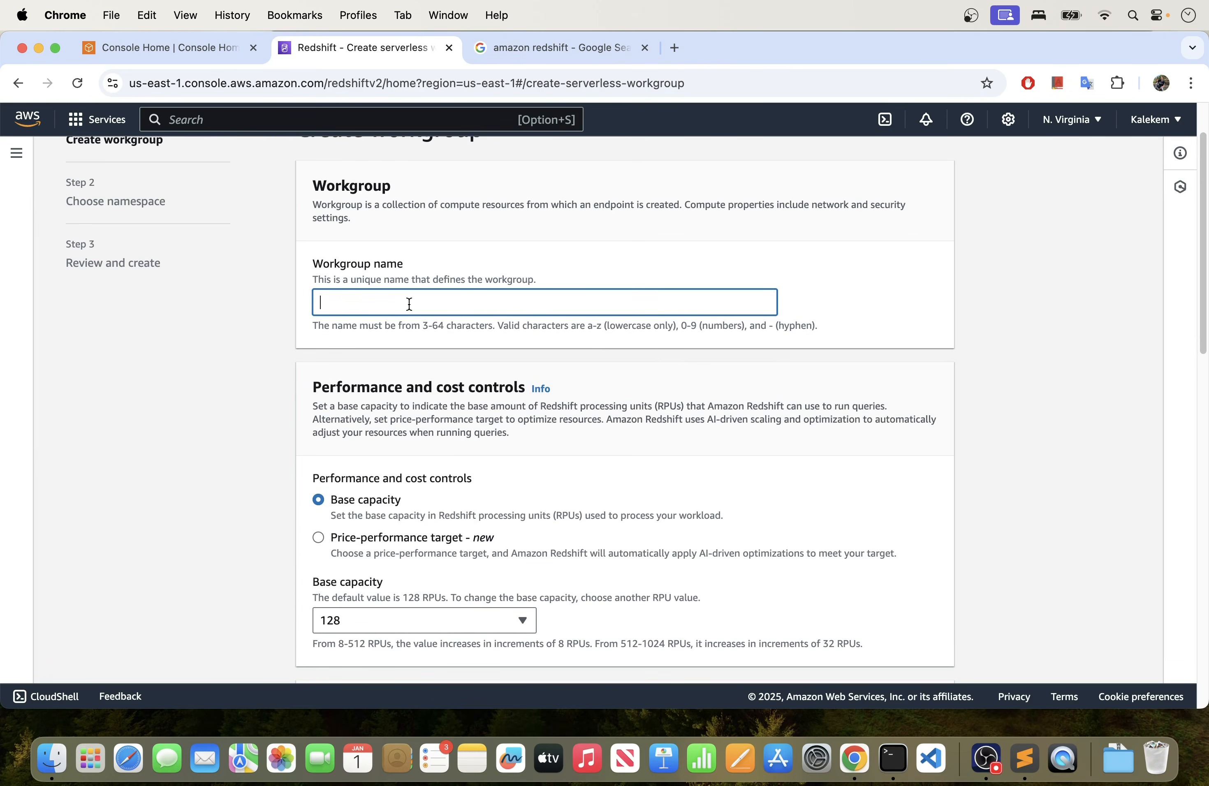
text(sand)
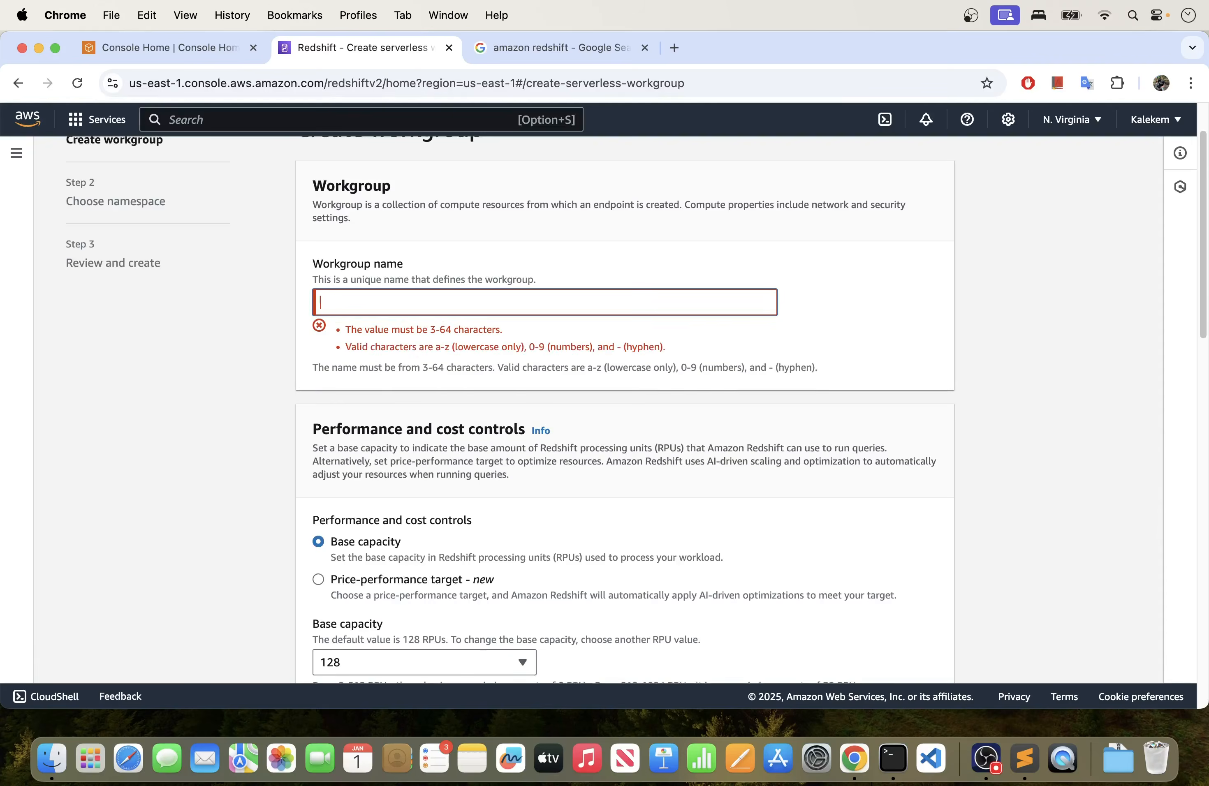
text(box)
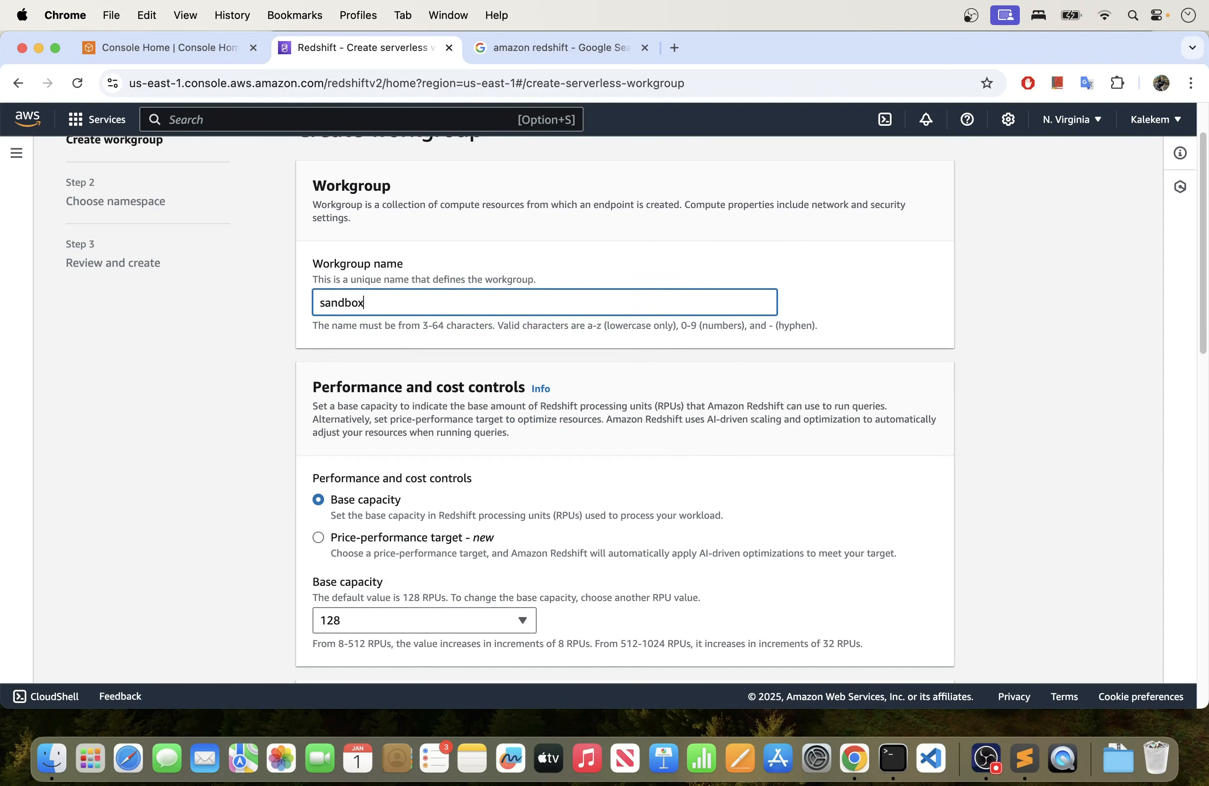
text(-workspace)
- Review the workgroup's base capacity, maximum capacity limit, and network and security settings
scroll(383, 363, down, 1)
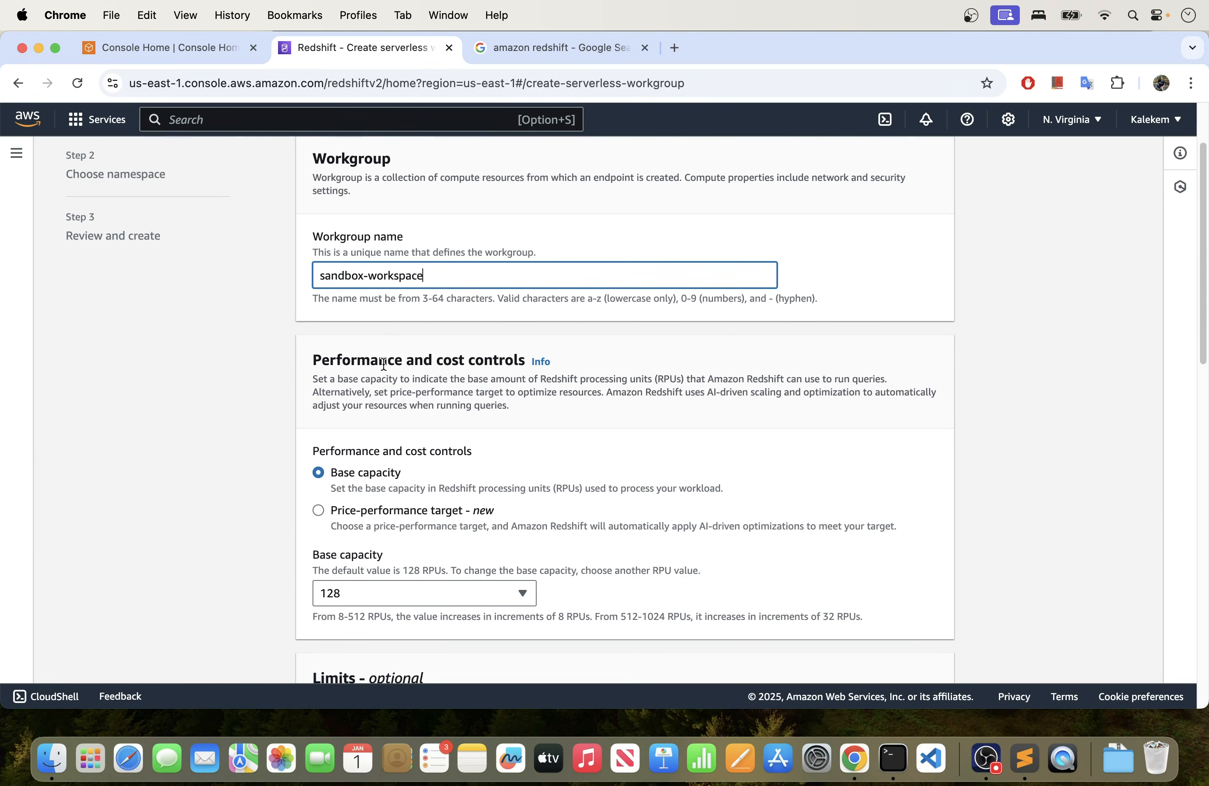
scroll(383, 363, down, 5)
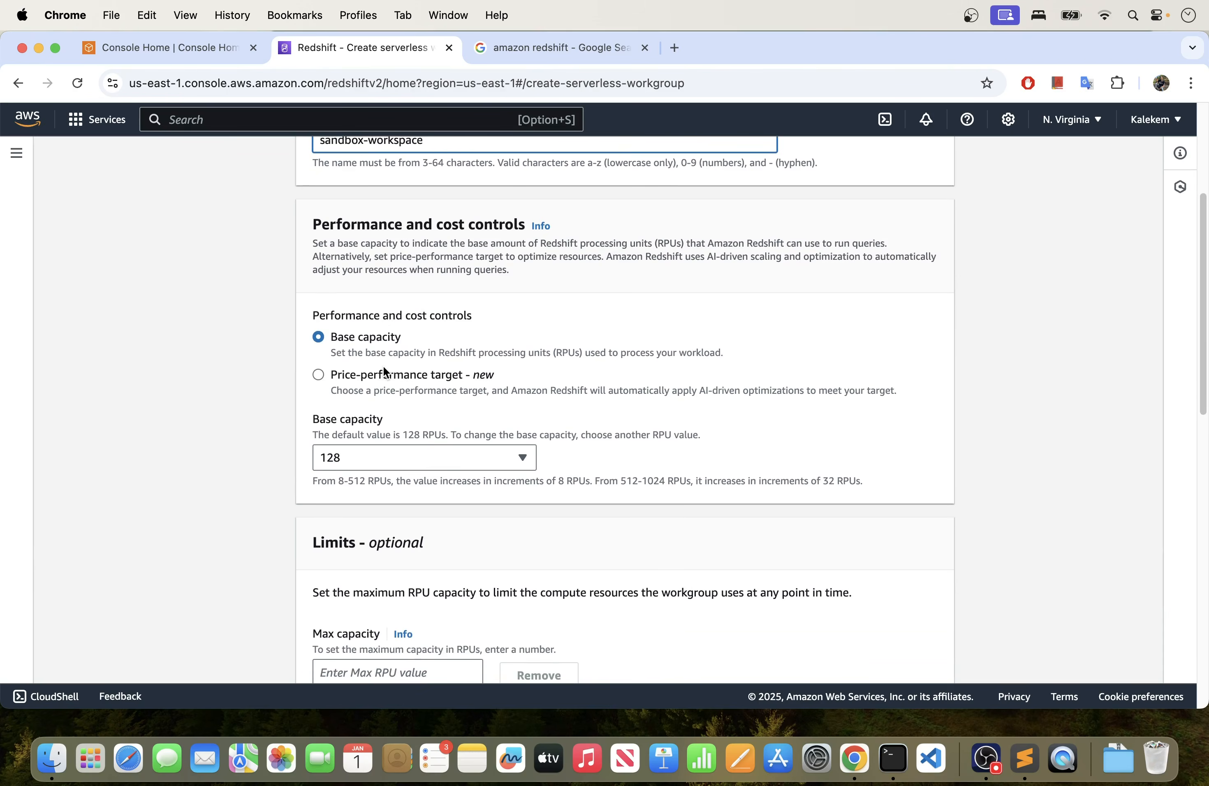
scroll(384, 372, down, 2)
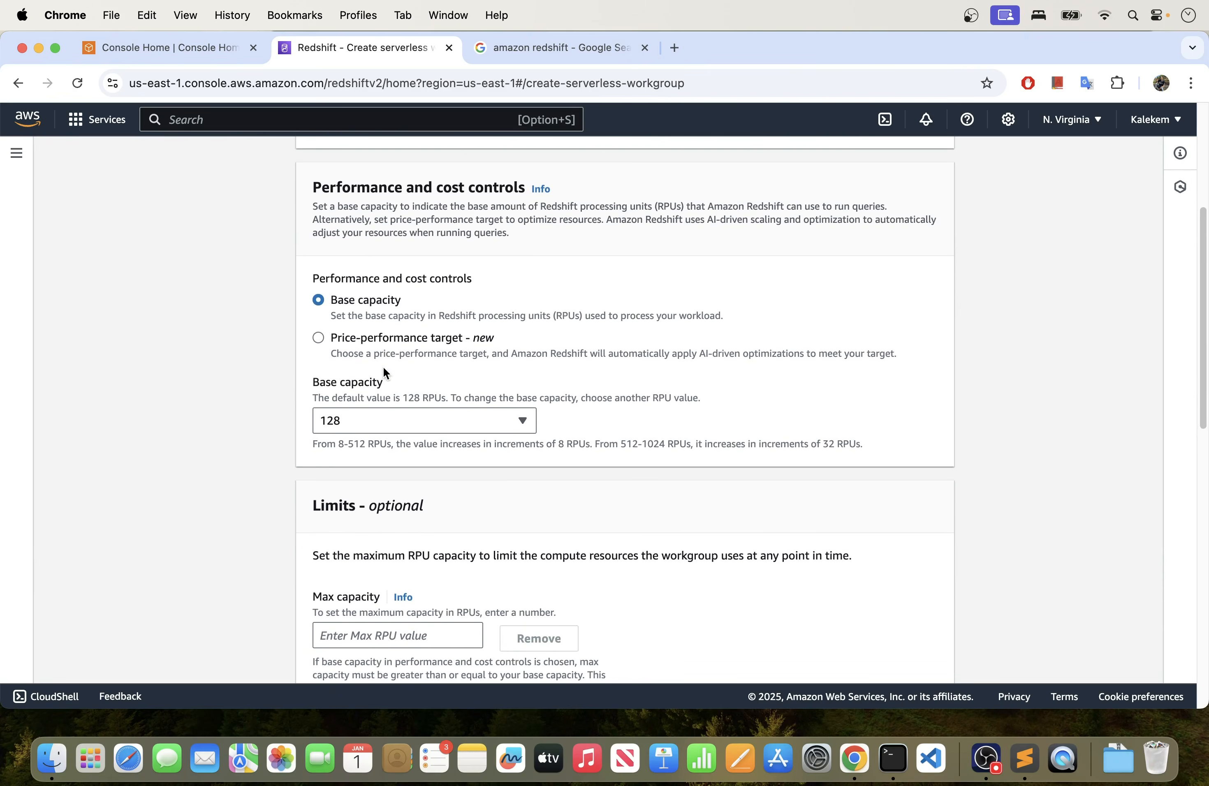
scroll(383, 366, down, 2)
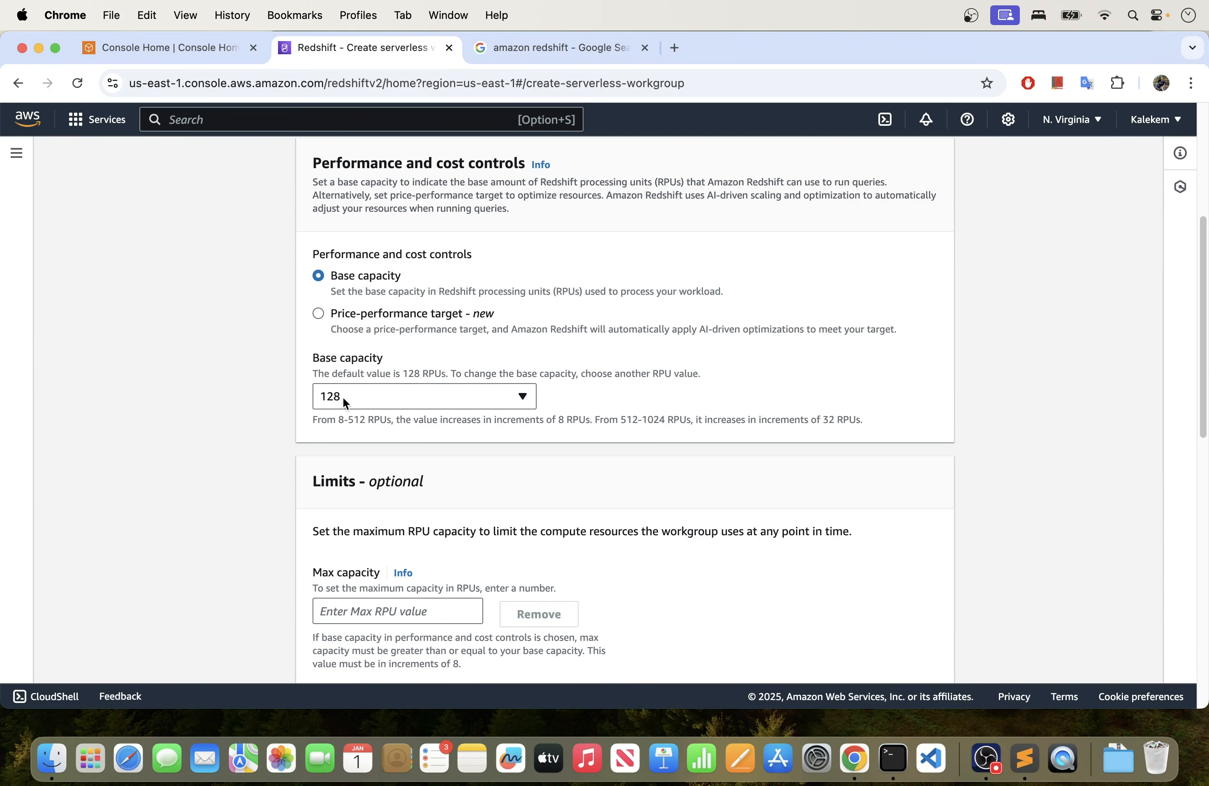
scroll(342, 397, down, 5)
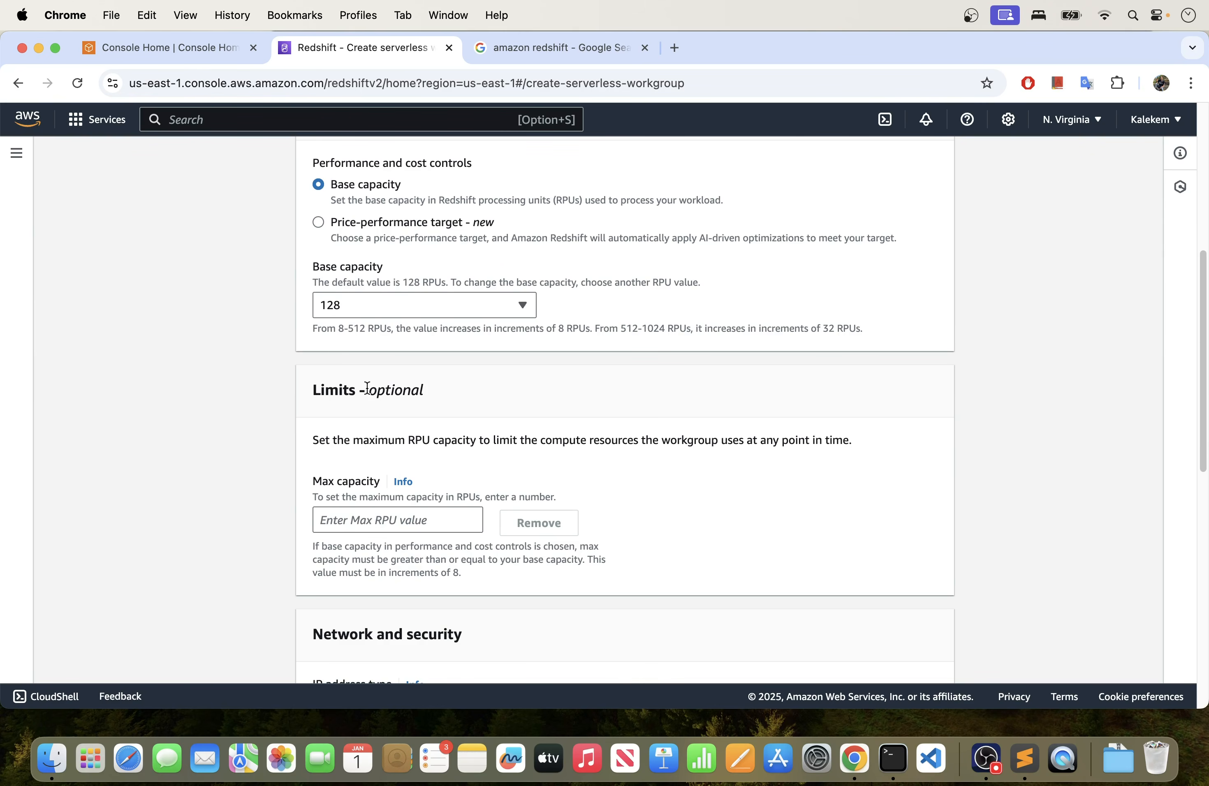
scroll(380, 396, down, 1)
scroll(380, 395, down, 5)
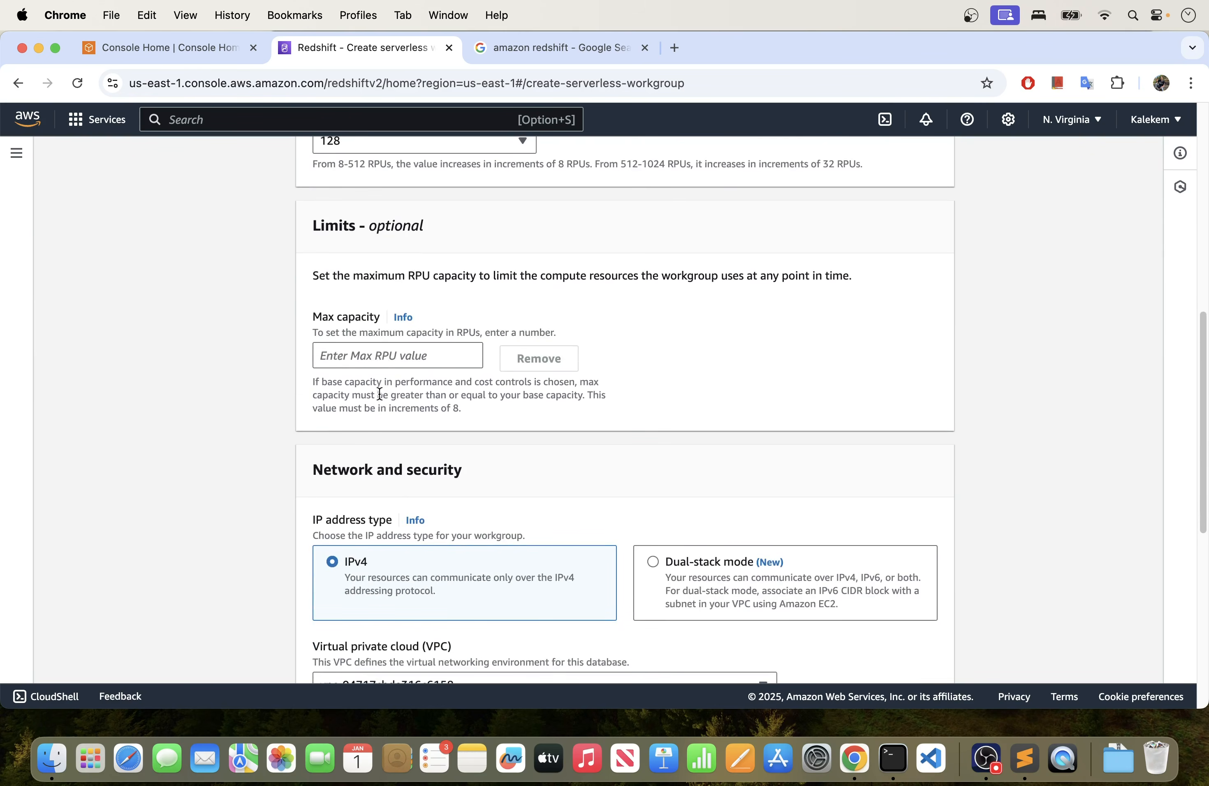
scroll(384, 361, down, 5)
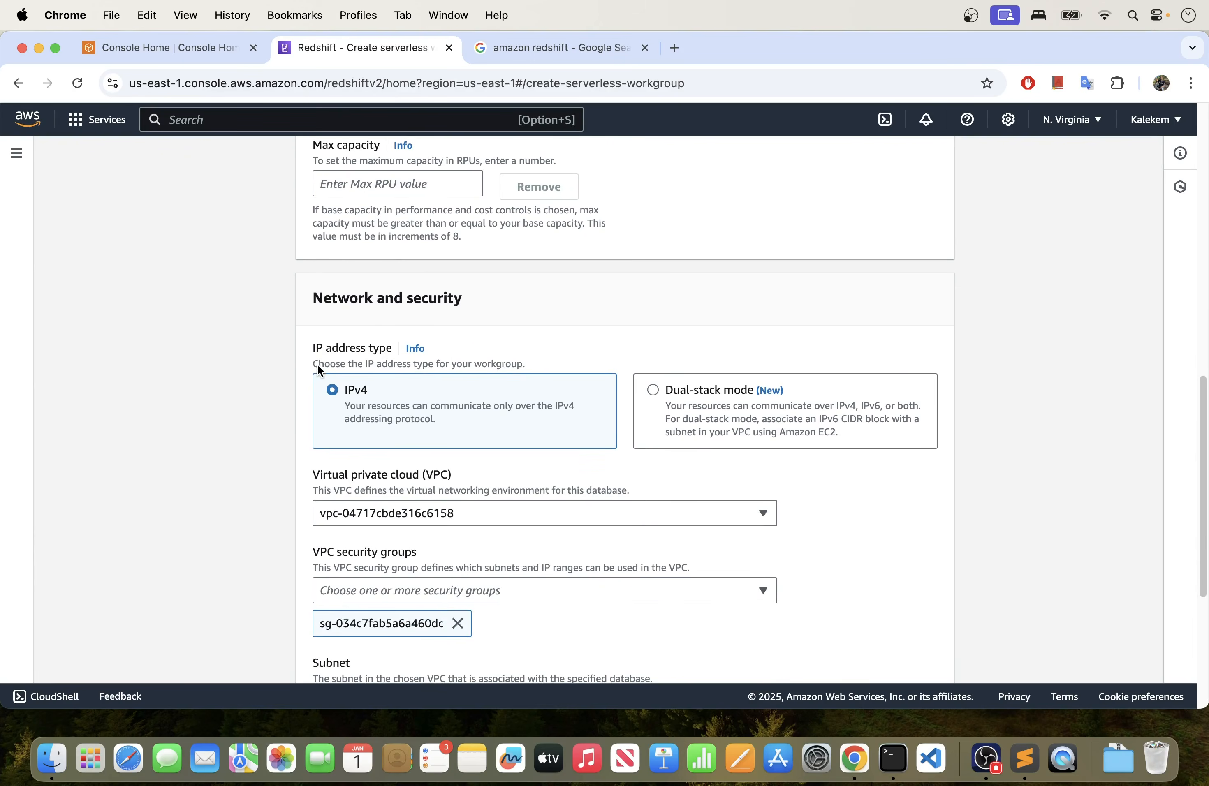
scroll(407, 404, down, 5)
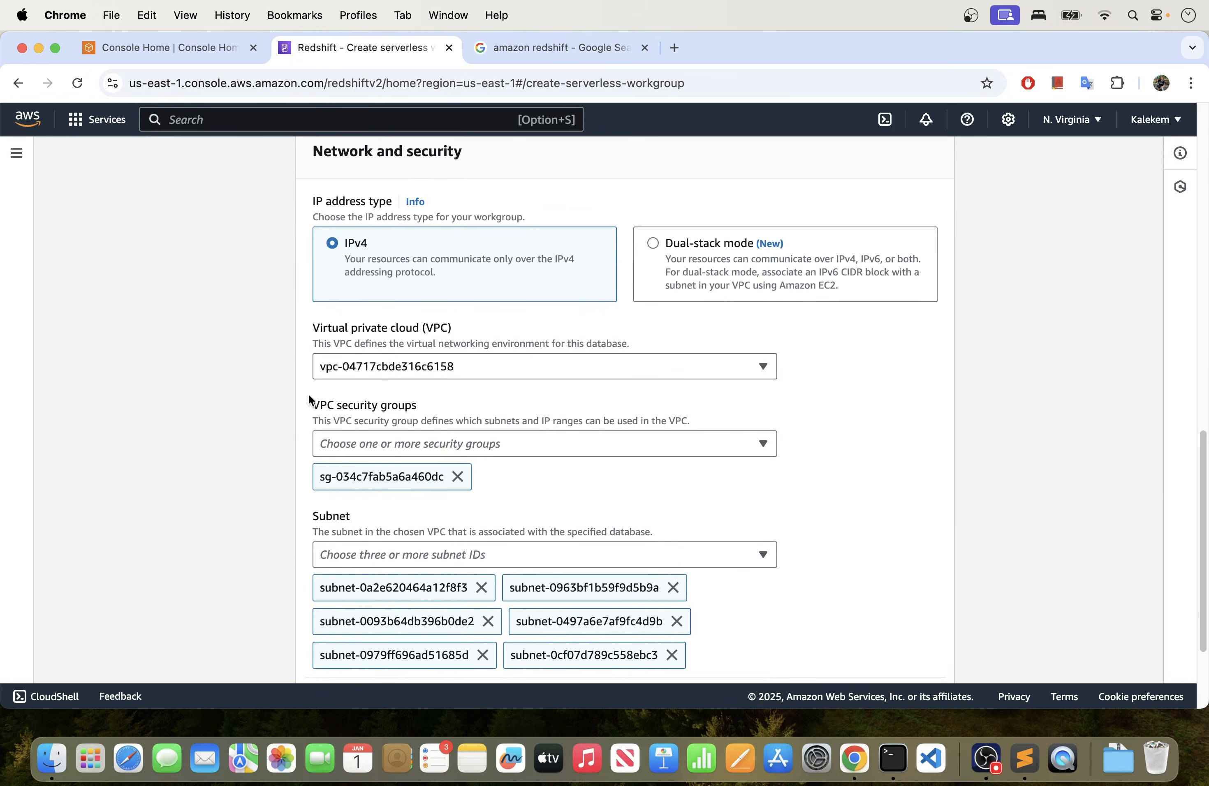
- Select the virtual private cloud vpc-04717cbde316c6158 for the workgroup
click(425, 365)
click(378, 435)
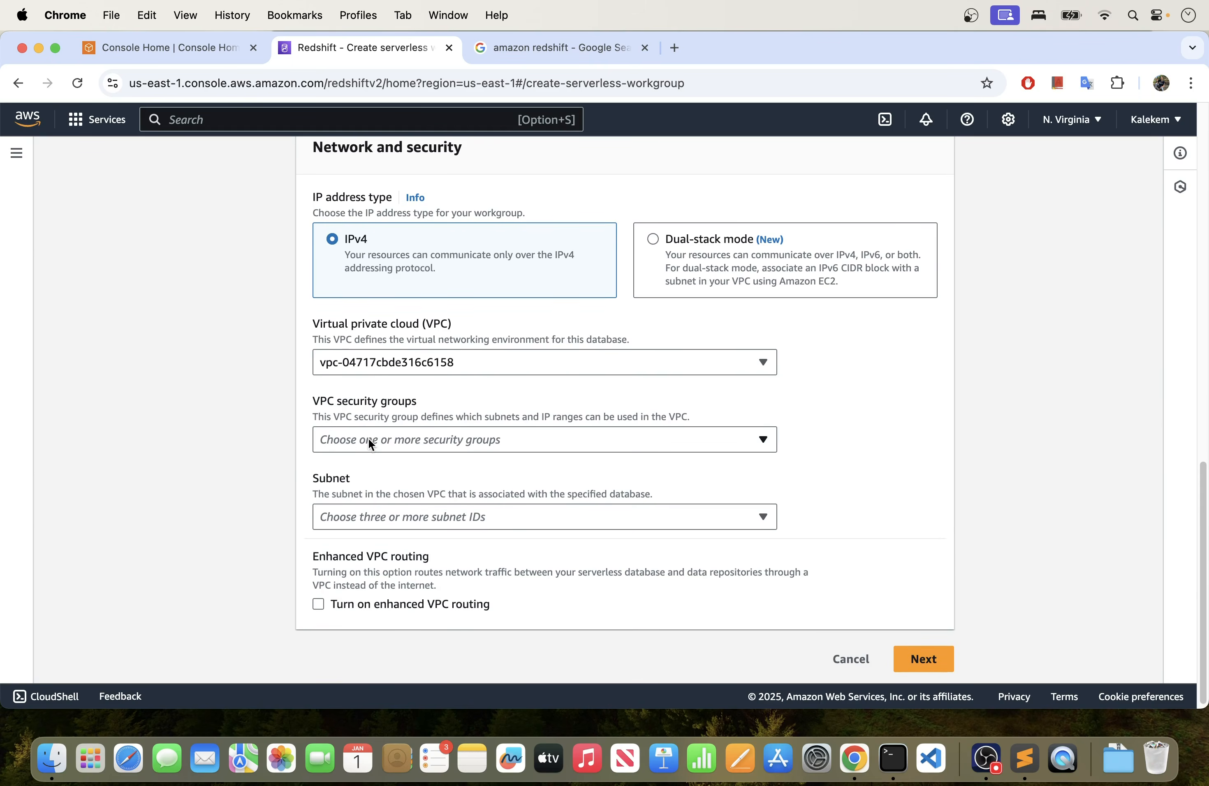
scroll(369, 438, down, 1)
- Check which VPC security groups are available for the workgroup
click(381, 438)
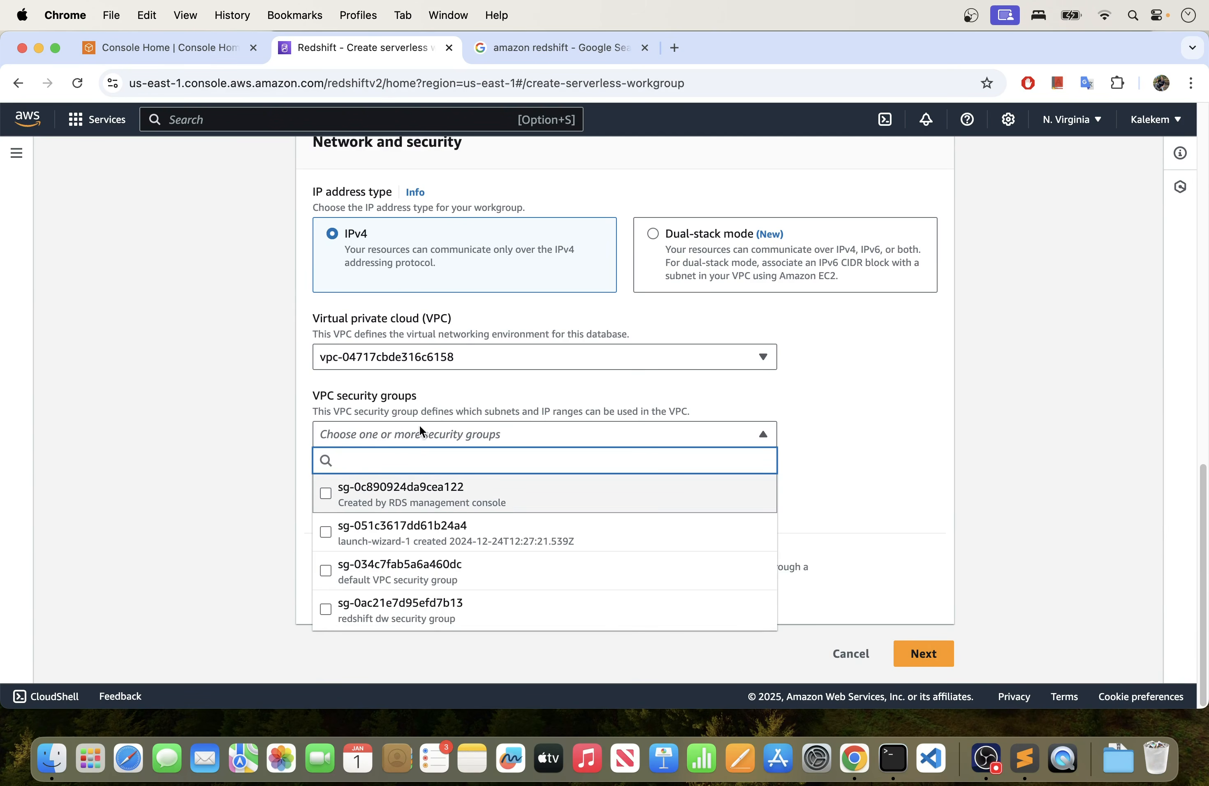
click(197, 429)
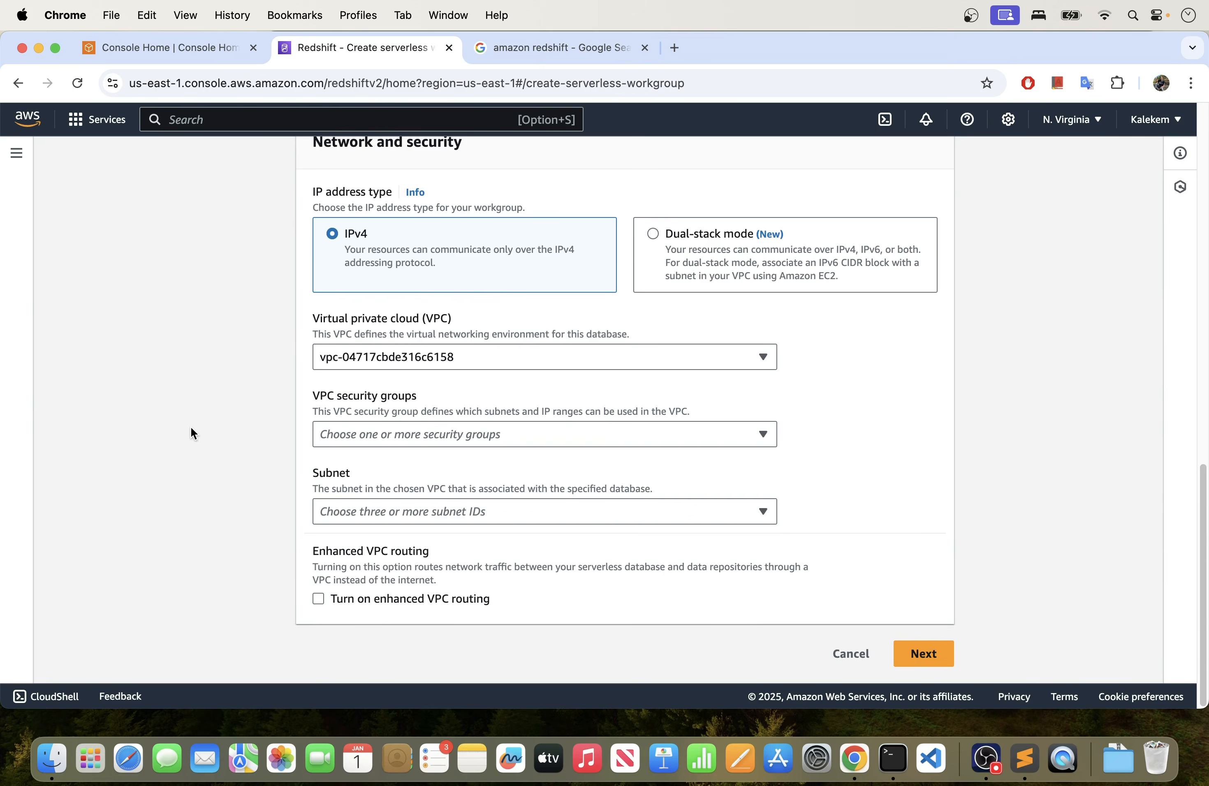
scroll(204, 426, up, 3)
scroll(204, 427, down, 2)
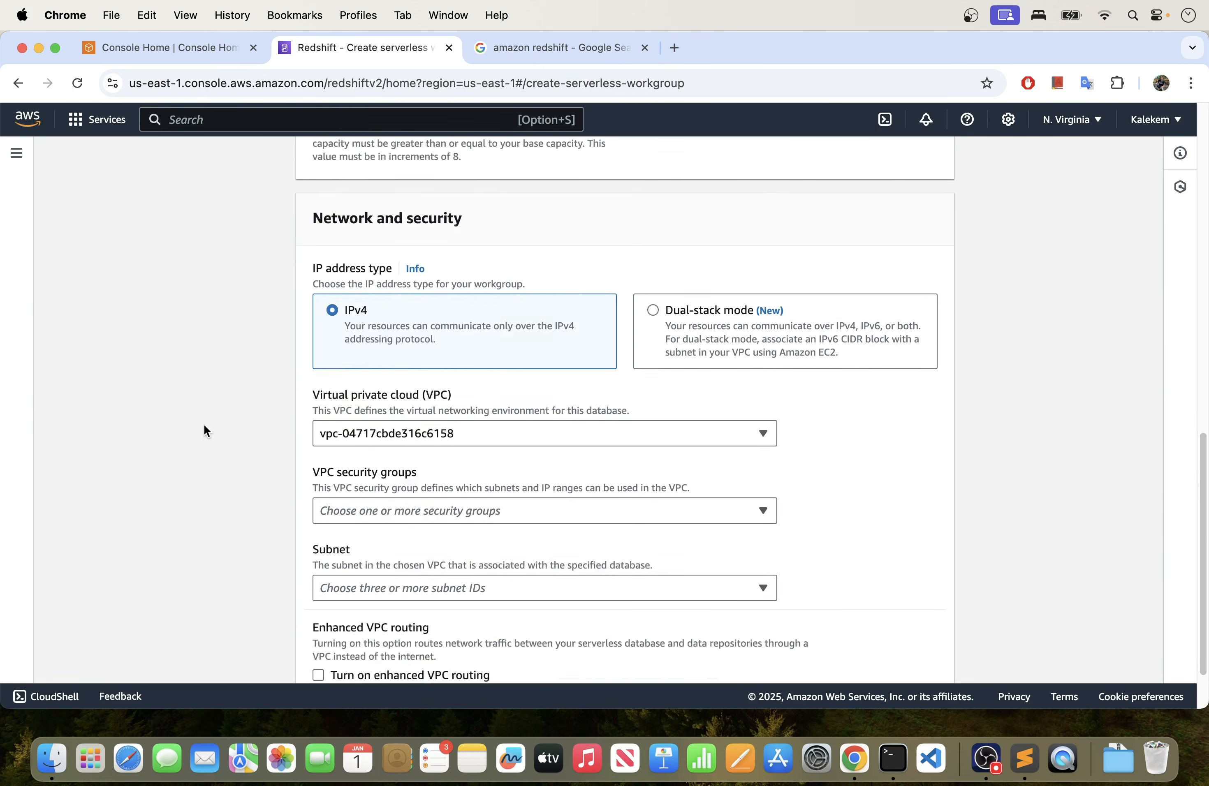
click(359, 478)
click(207, 406)
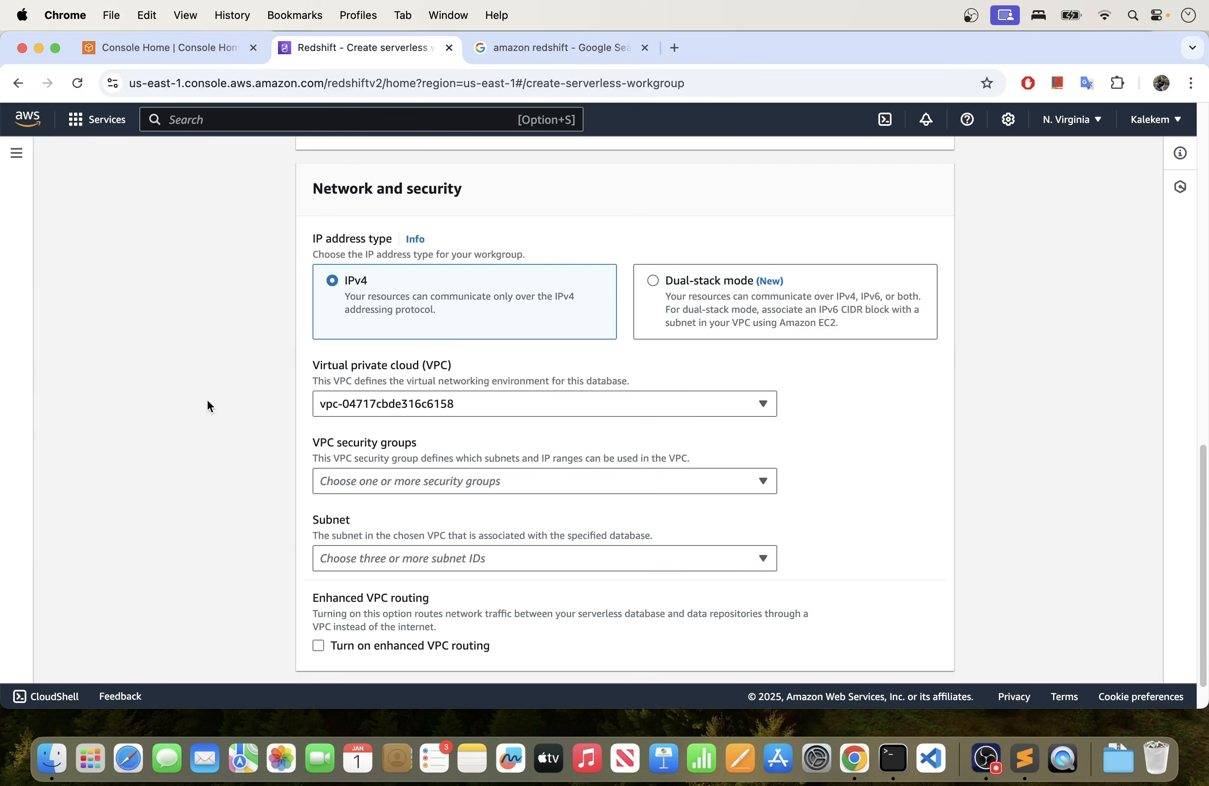
- Open EC2 in a separate browser tab from the AWS Console Home and show its security groups
click(207, 49)
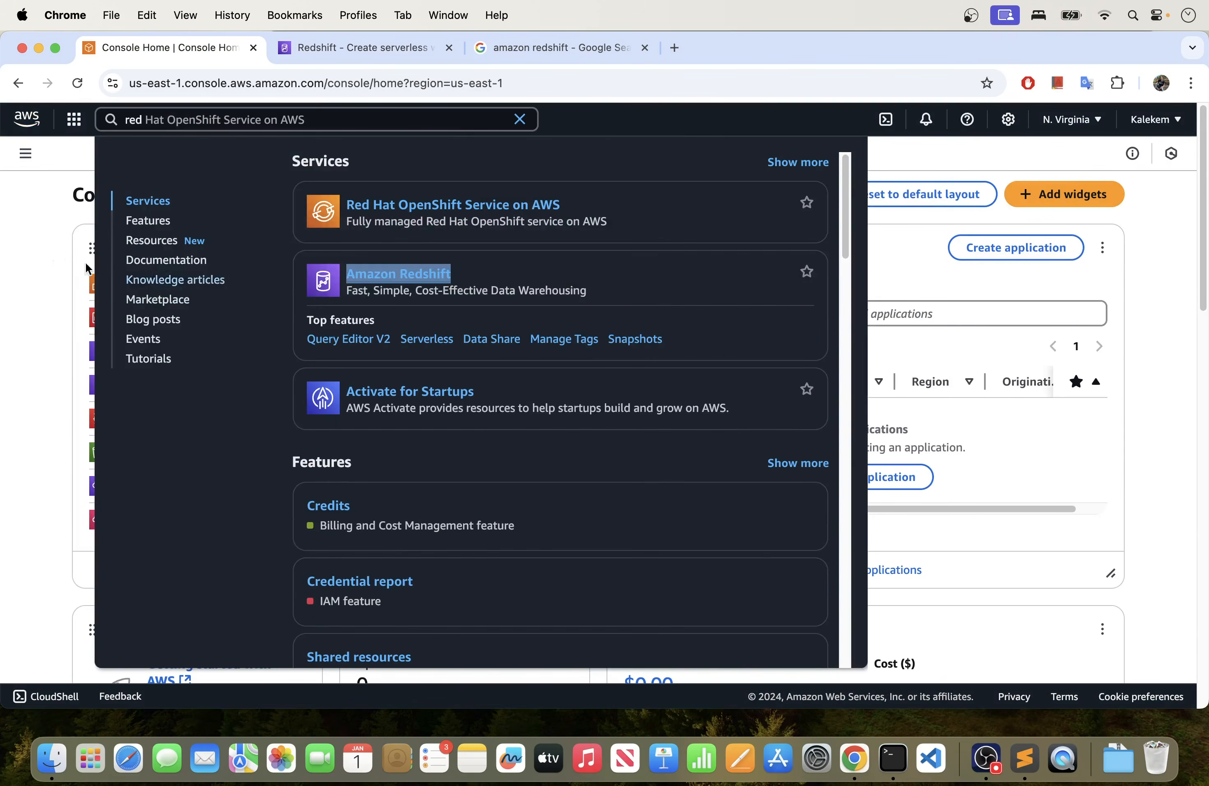
click(36, 243)
right_click(133, 290)
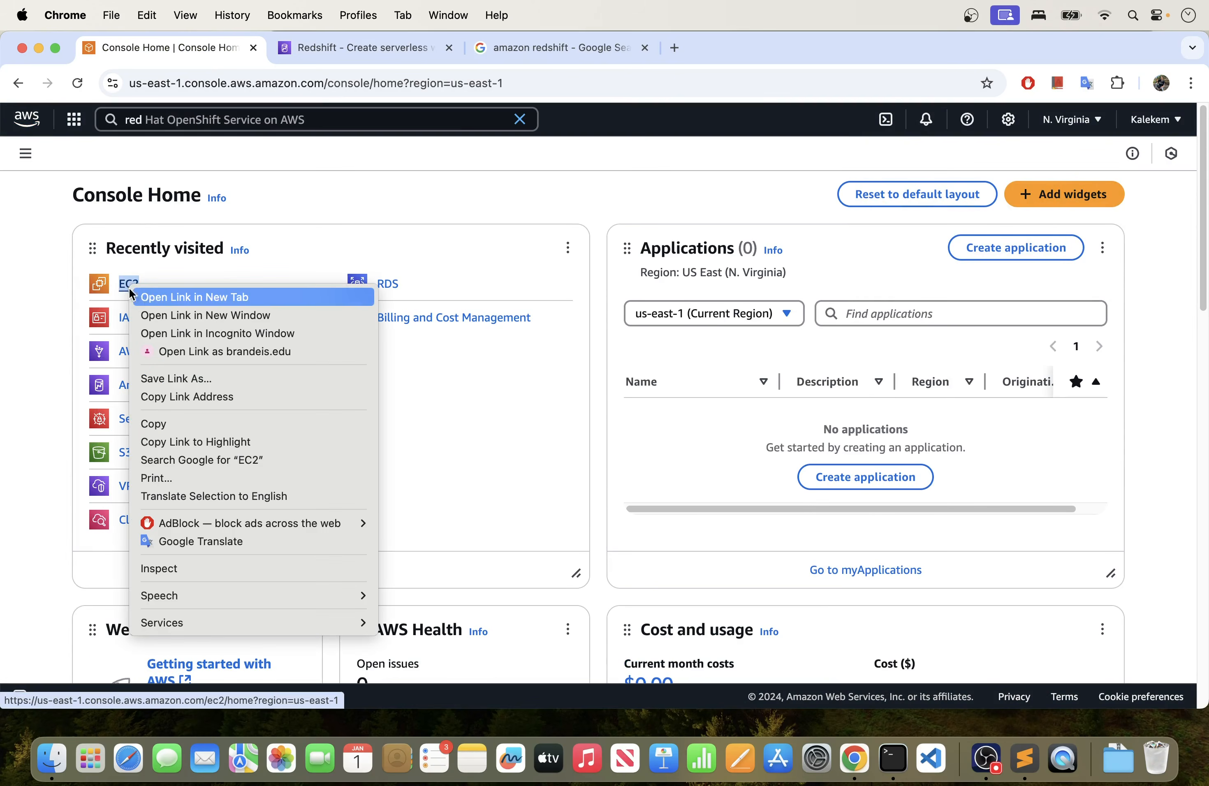
click(147, 297)
click(537, 49)
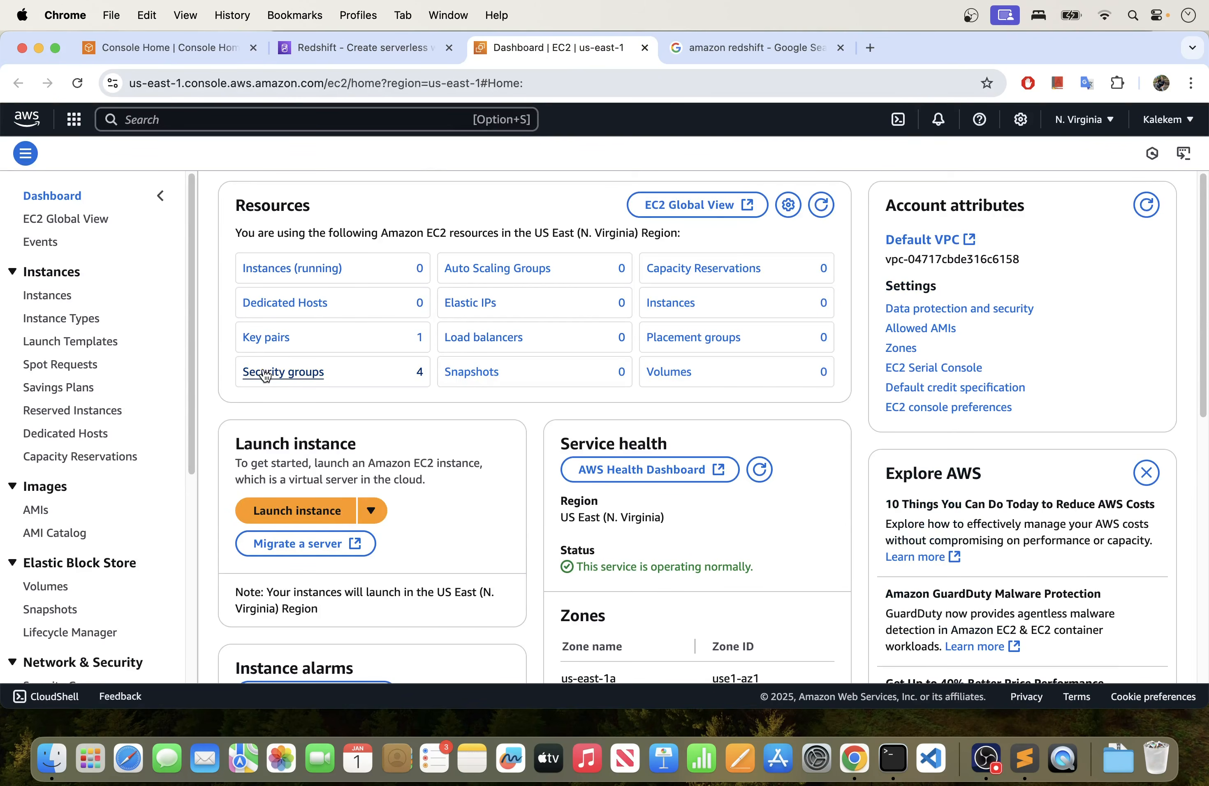
click(284, 379)
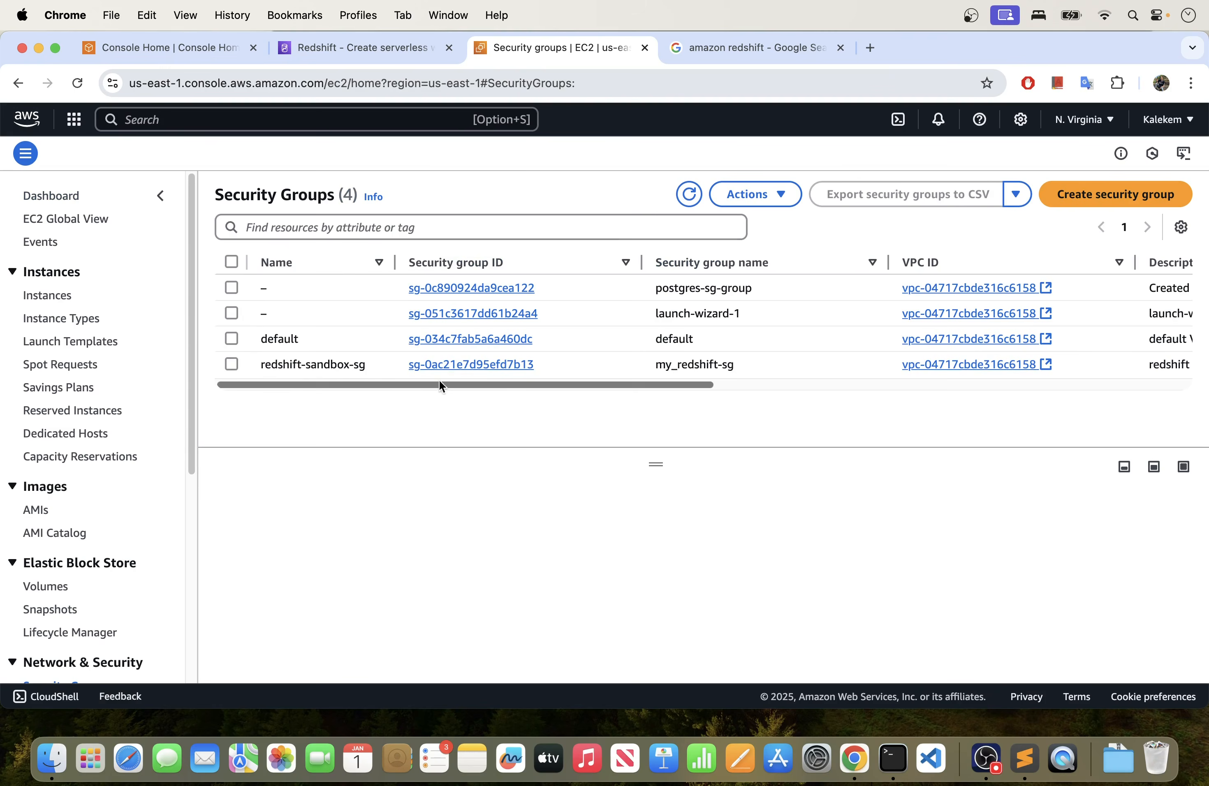
- Try to delete the redshift-sandbox-sg security group, then clear its selection
click(230, 364)
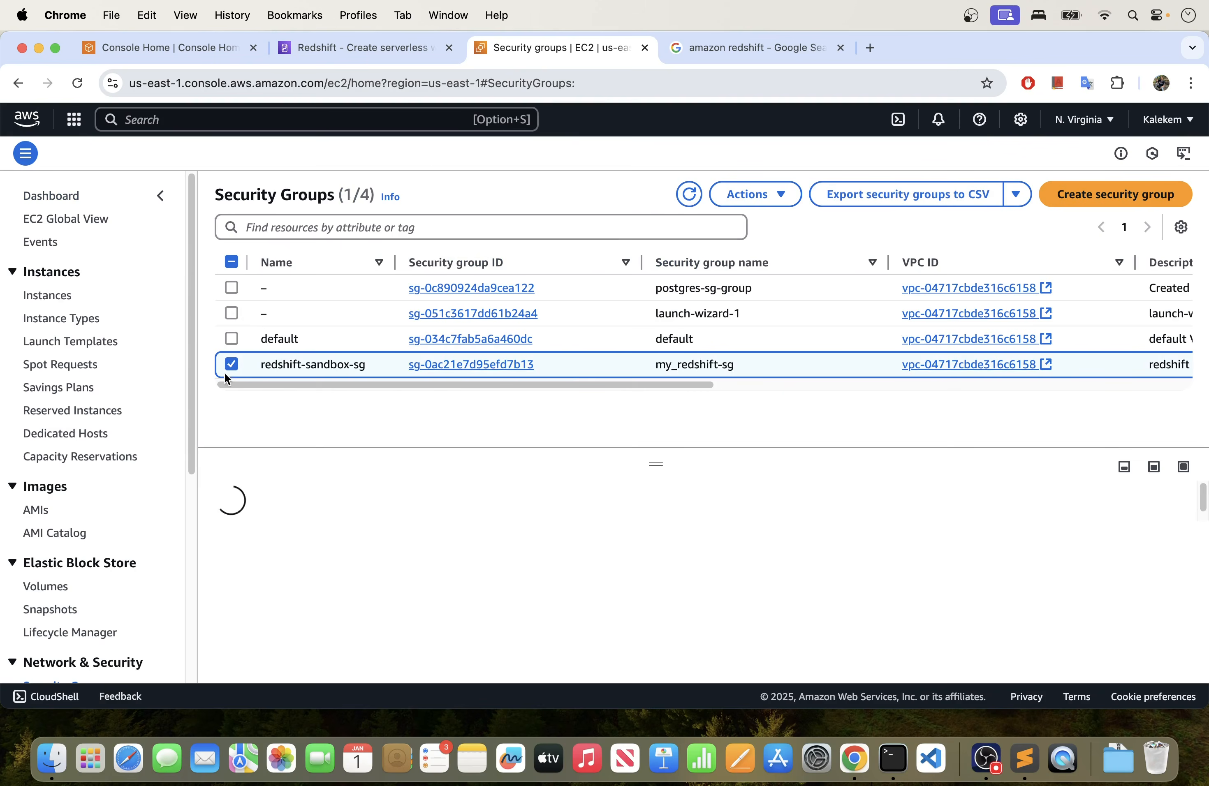
drag(570, 381, 543, 387)
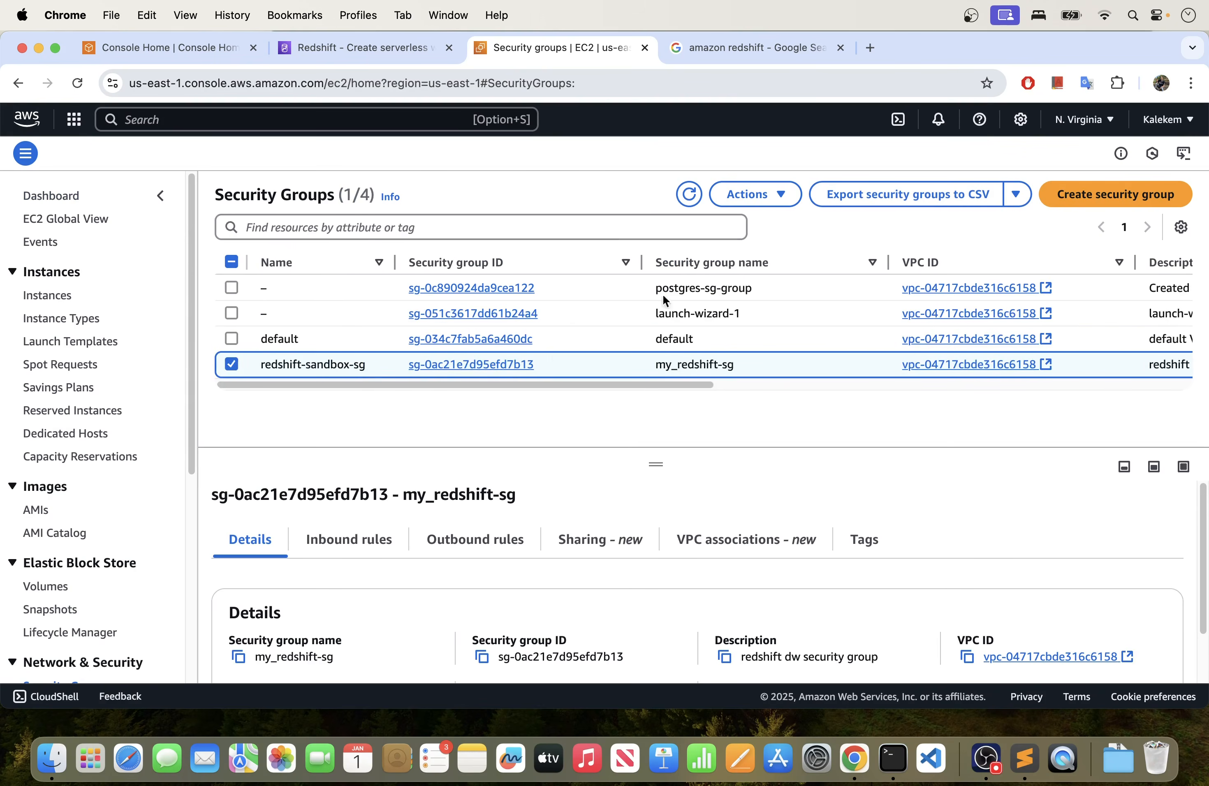
click(755, 194)
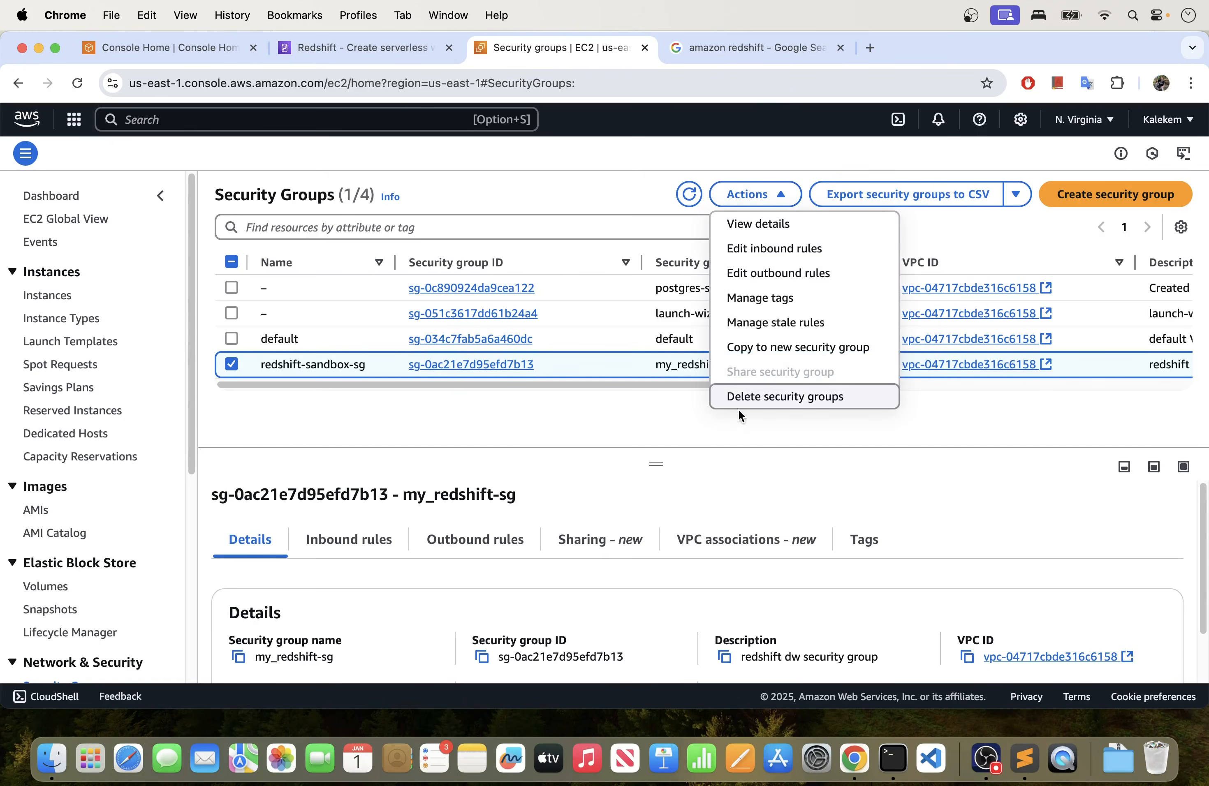
click(744, 398)
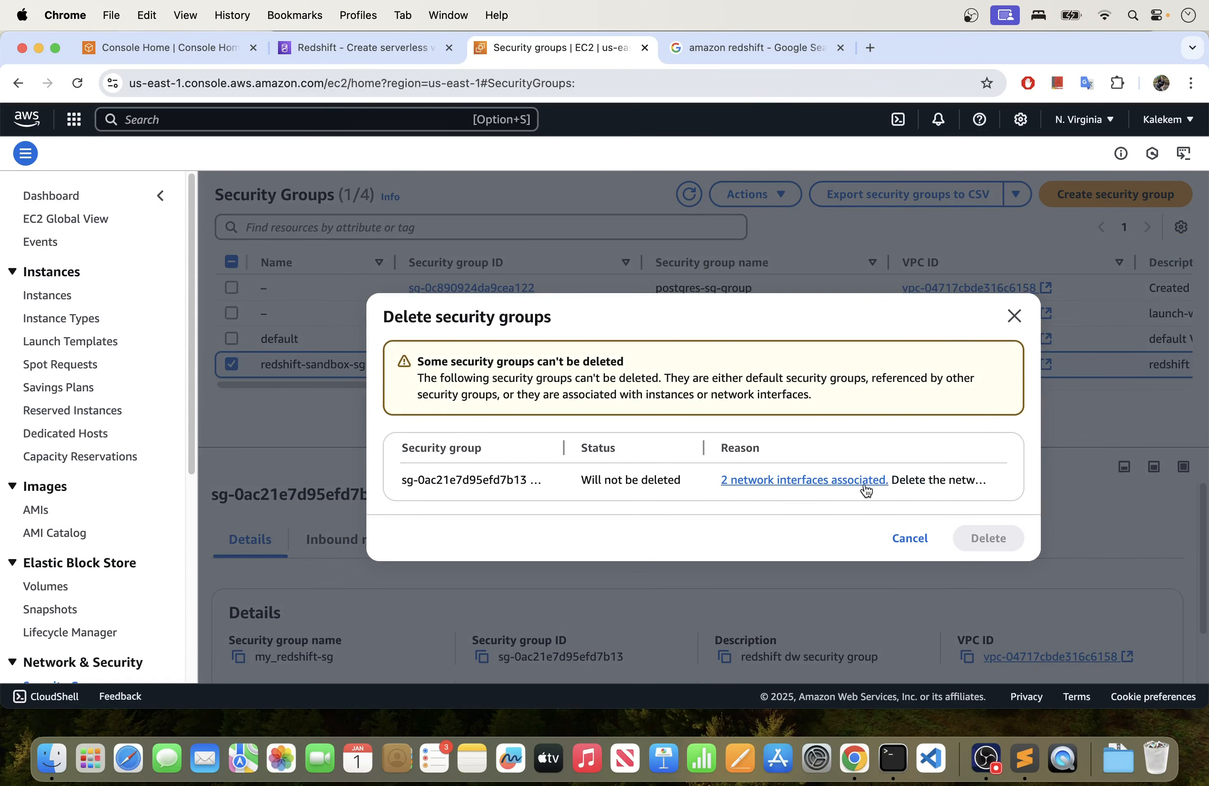
click(1012, 317)
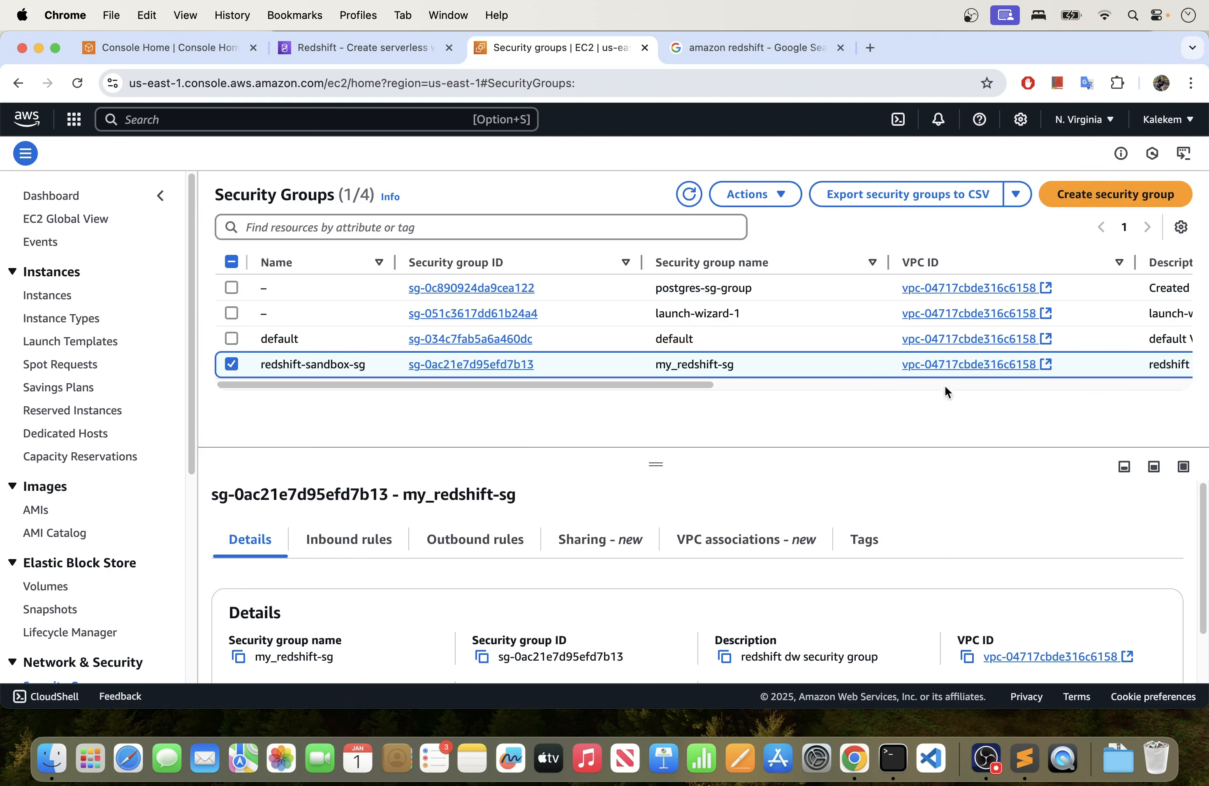
click(230, 363)
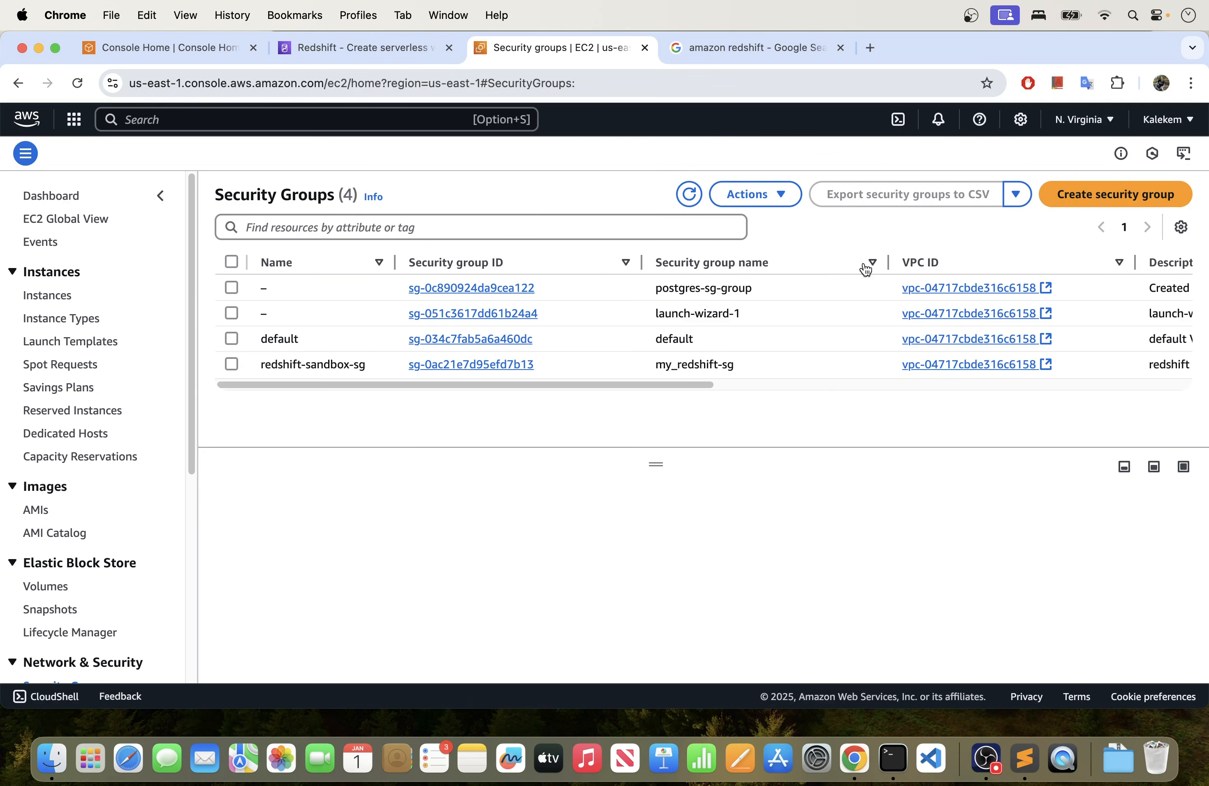
- Start creating a security group and name it my-redshift-sandbox-sg
click(1098, 194)
scroll(491, 301, down, 6)
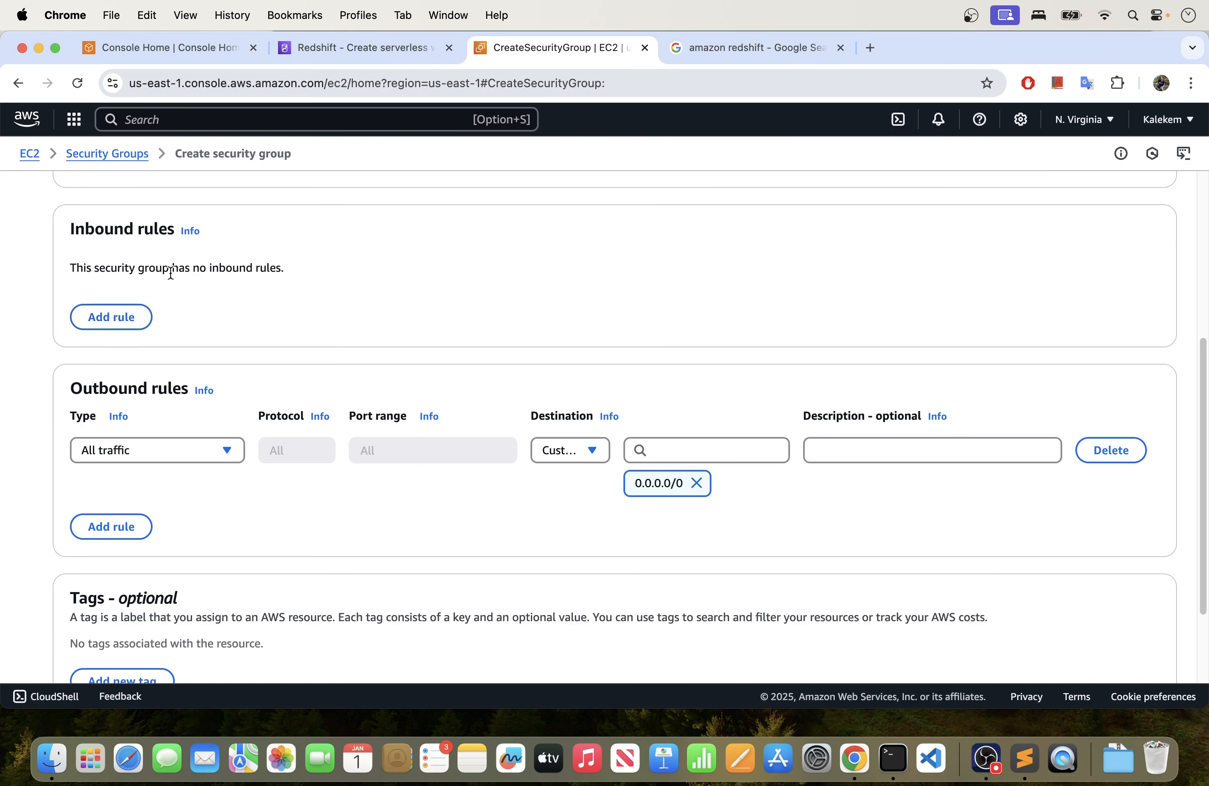
scroll(167, 270, up, 5)
click(156, 318)
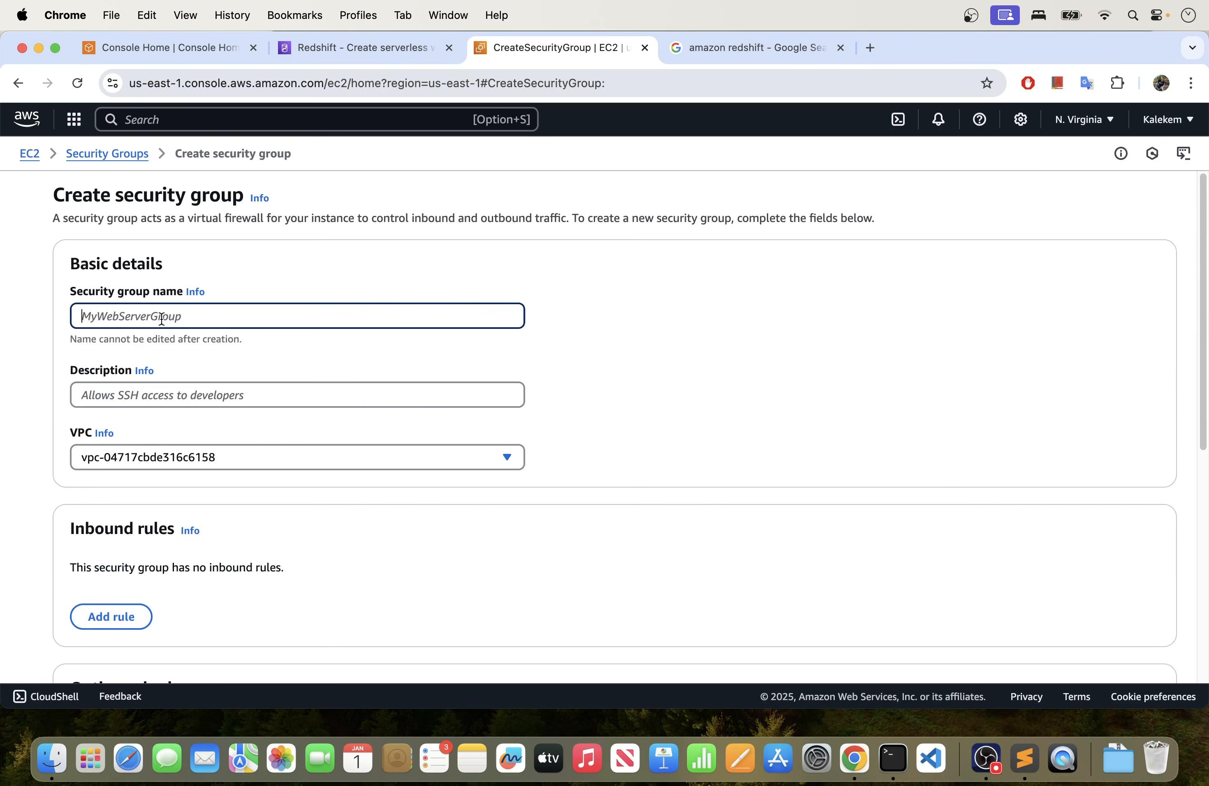
text(my-redshift-sandbox-sg)
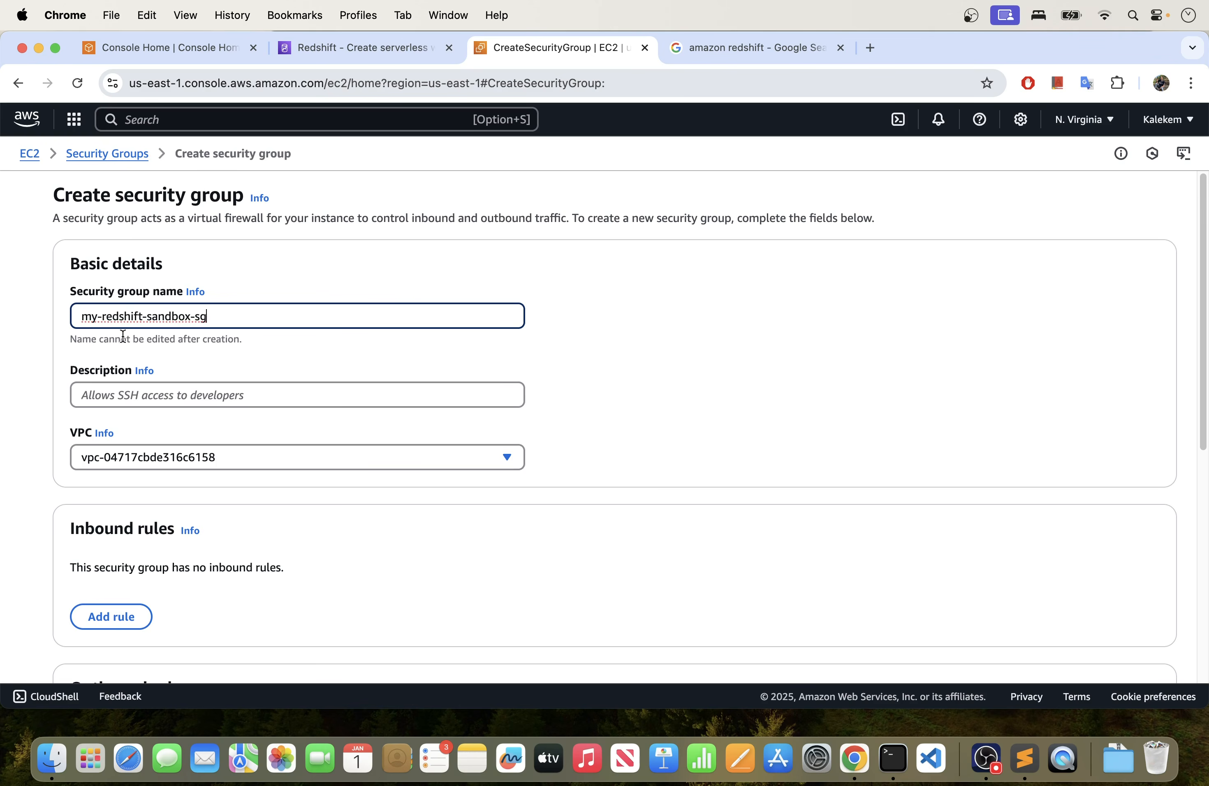
- Describe the security group as "connects to redshift" and assign it to vpc-04717cbde316c6158
scroll(153, 370, down, 2)
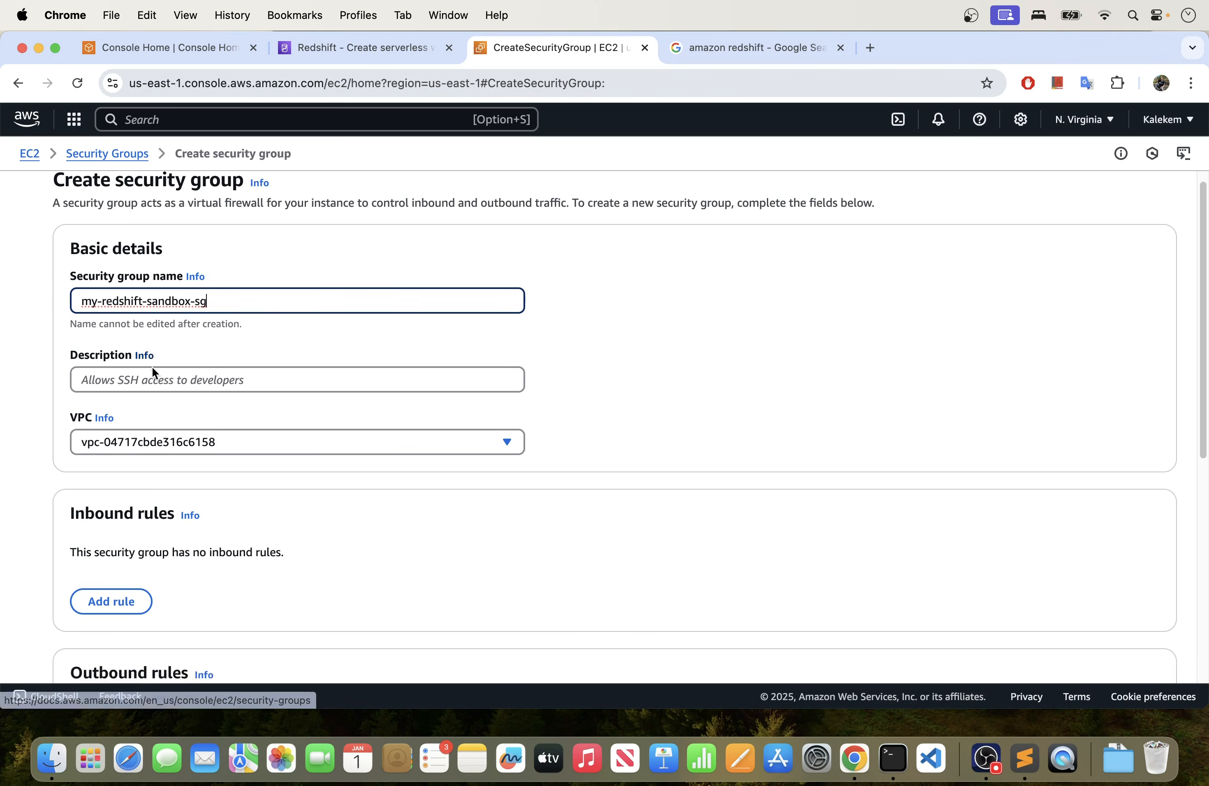
click(147, 348)
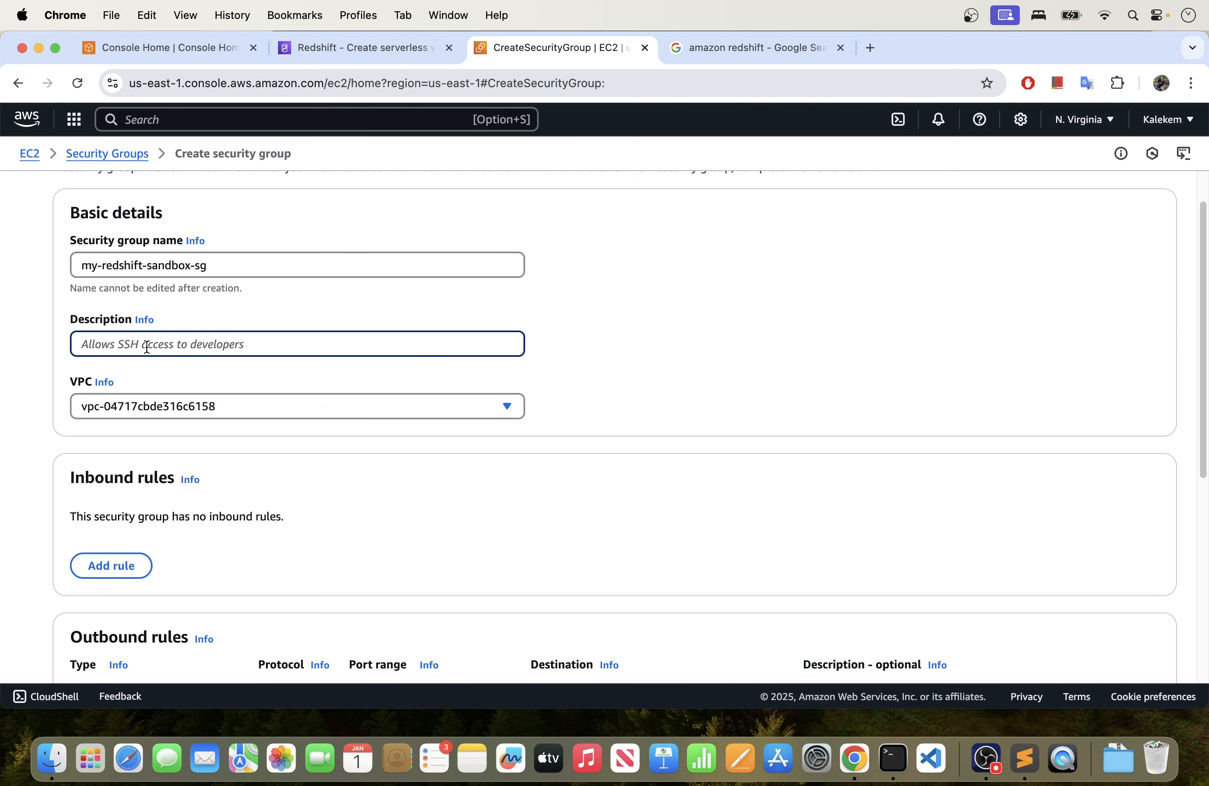
text(co)
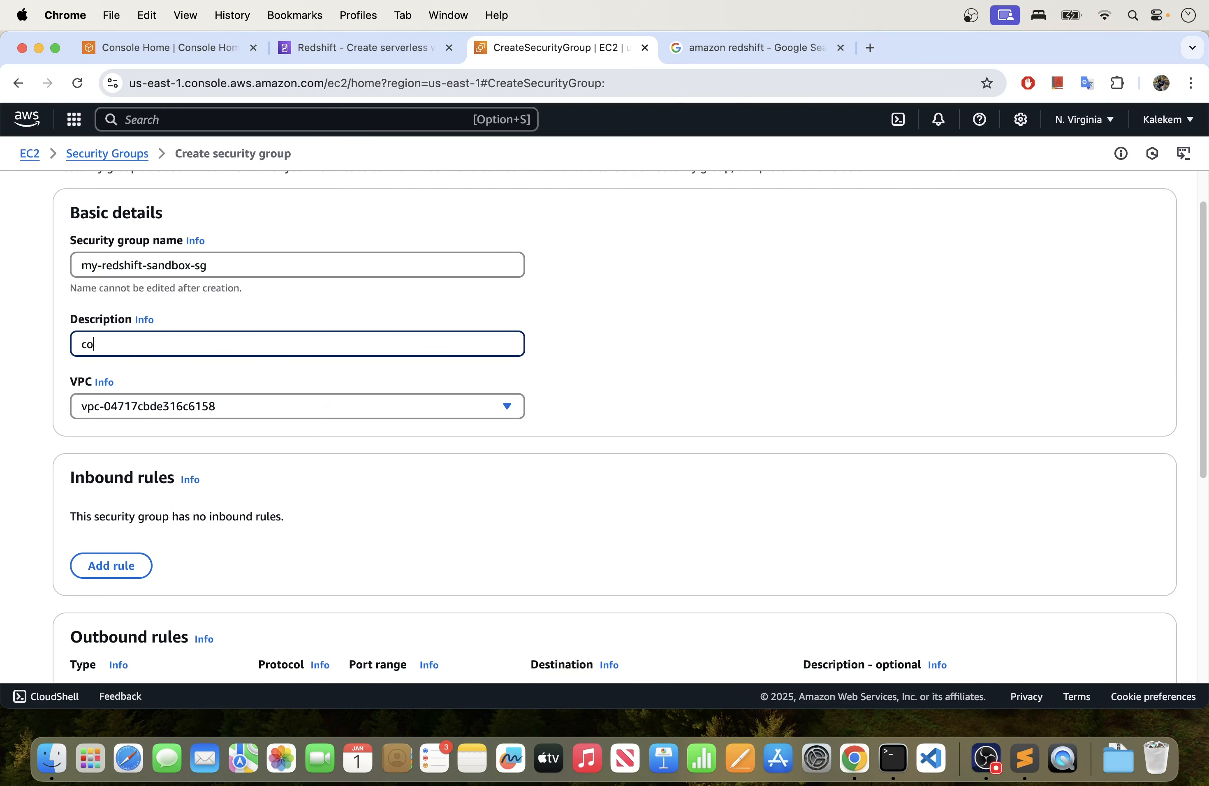
text(nnects to redshift)
click(360, 415)
click(256, 462)
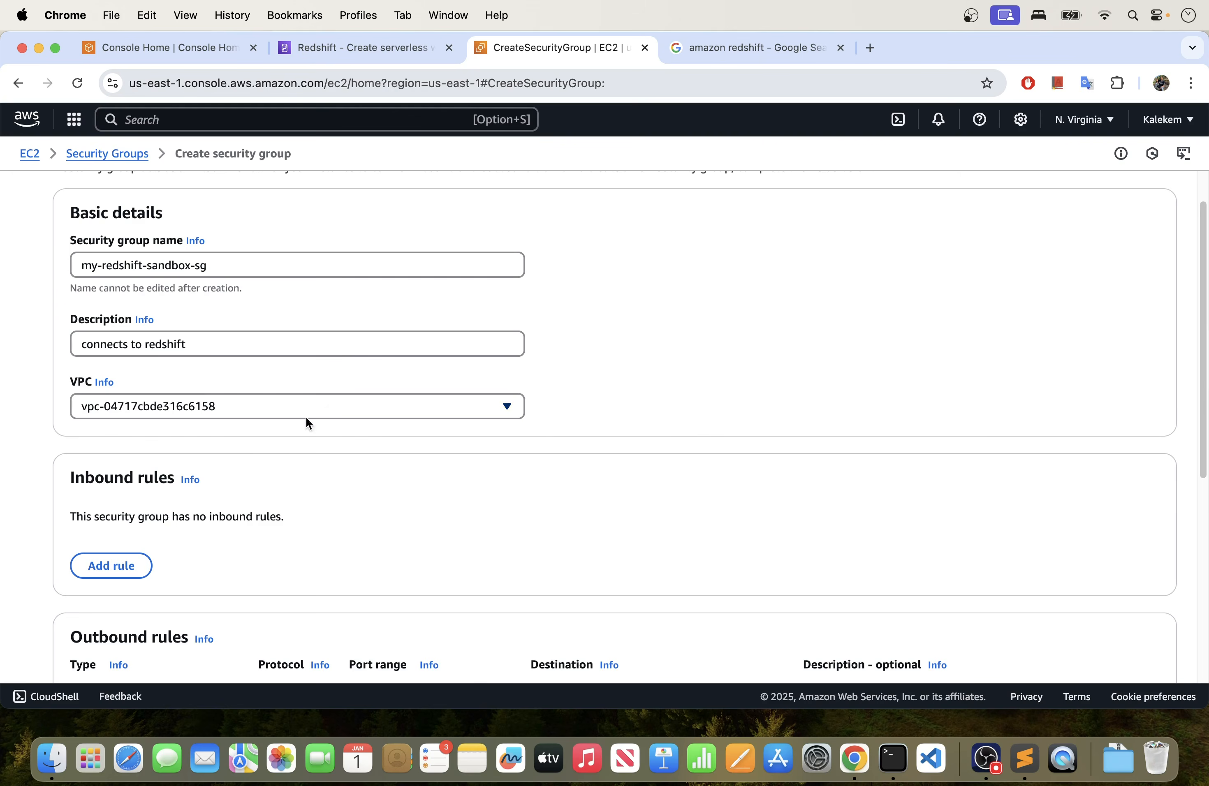
scroll(381, 486, down, 5)
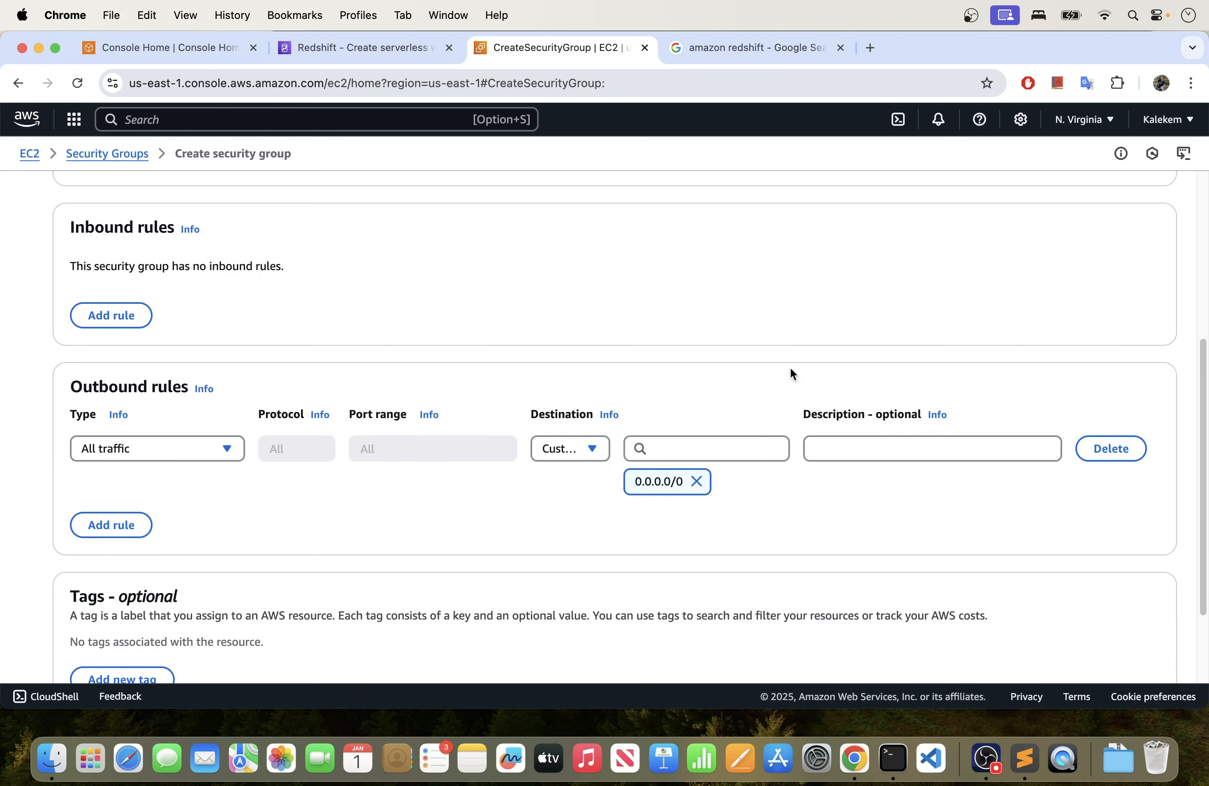
- Add an inbound rule of type Redshift to the security group, with My IP as its source
scroll(233, 339, up, 1)
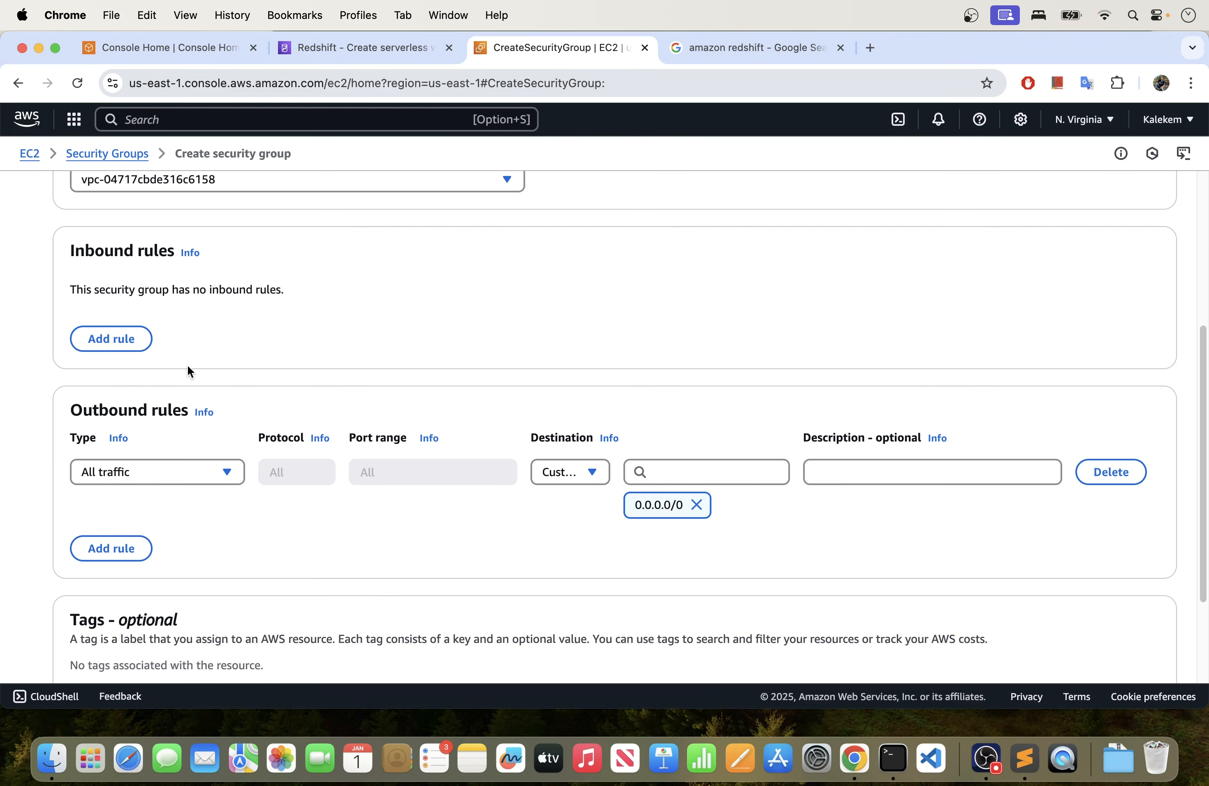
scroll(186, 370, up, 2)
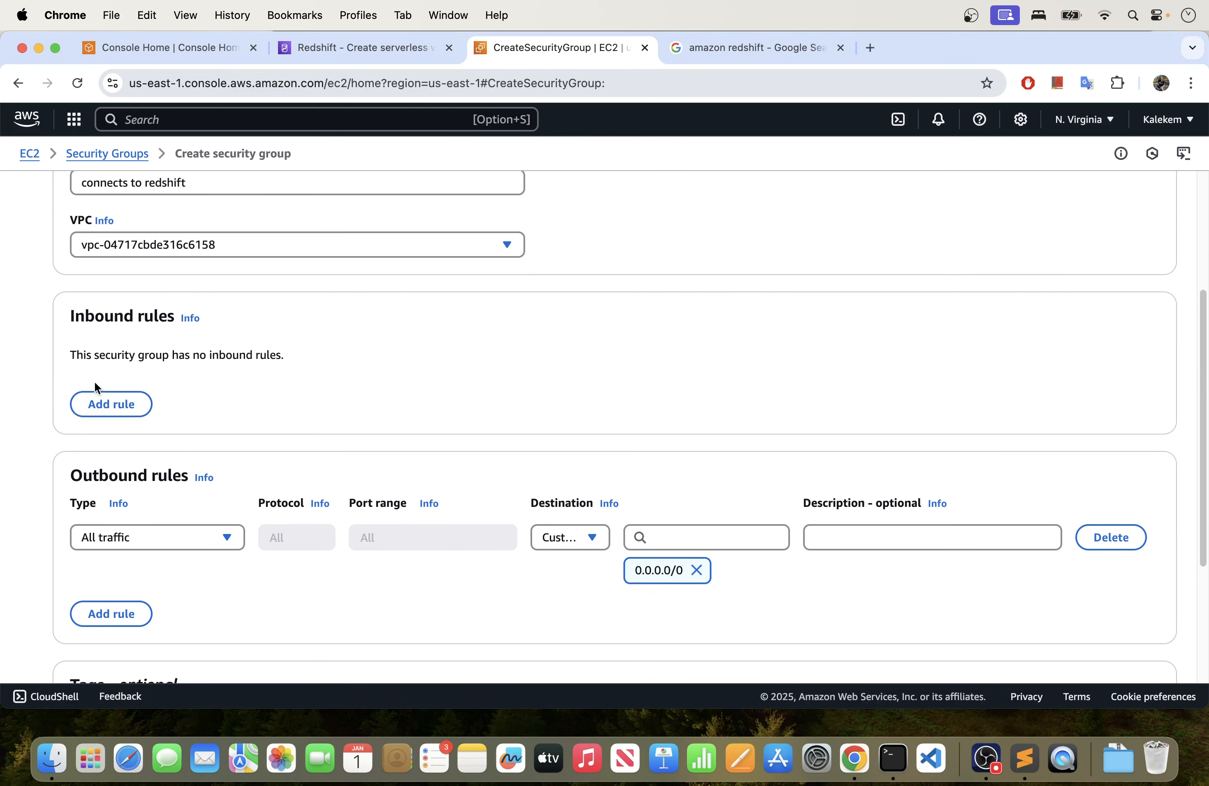
click(105, 406)
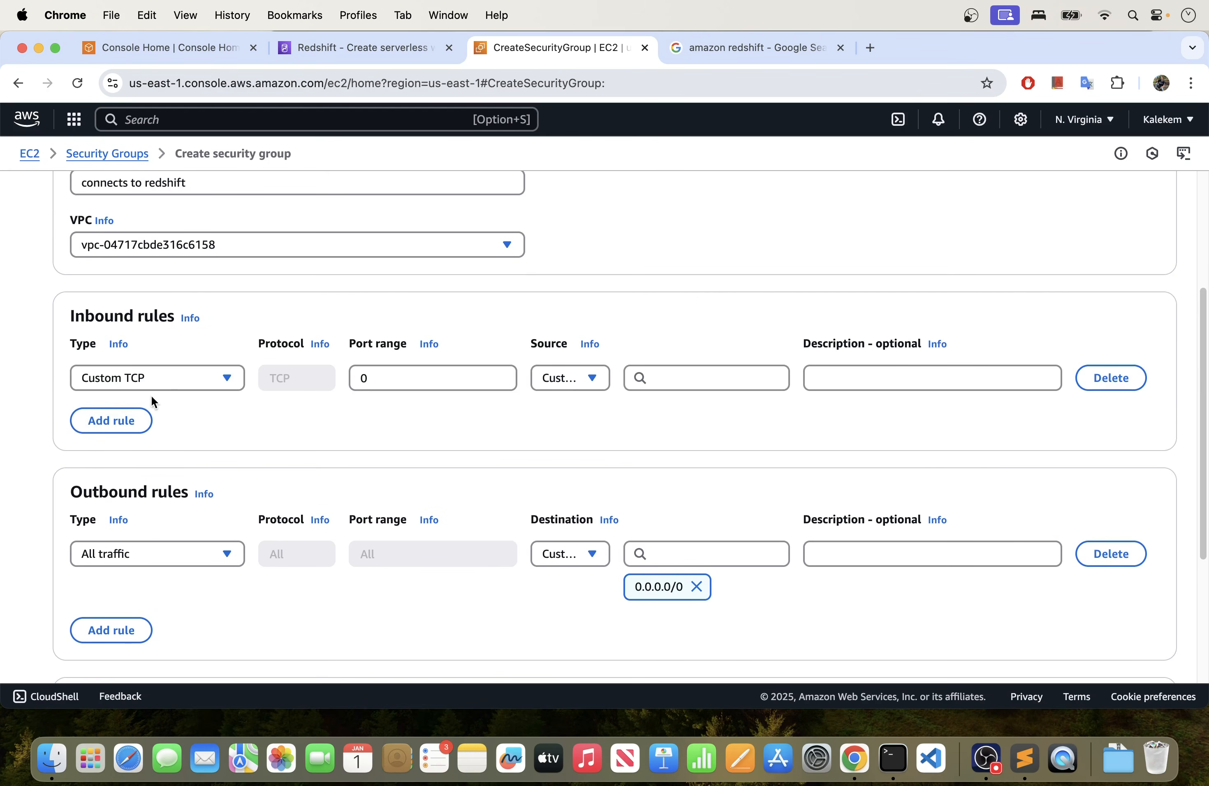
click(186, 383)
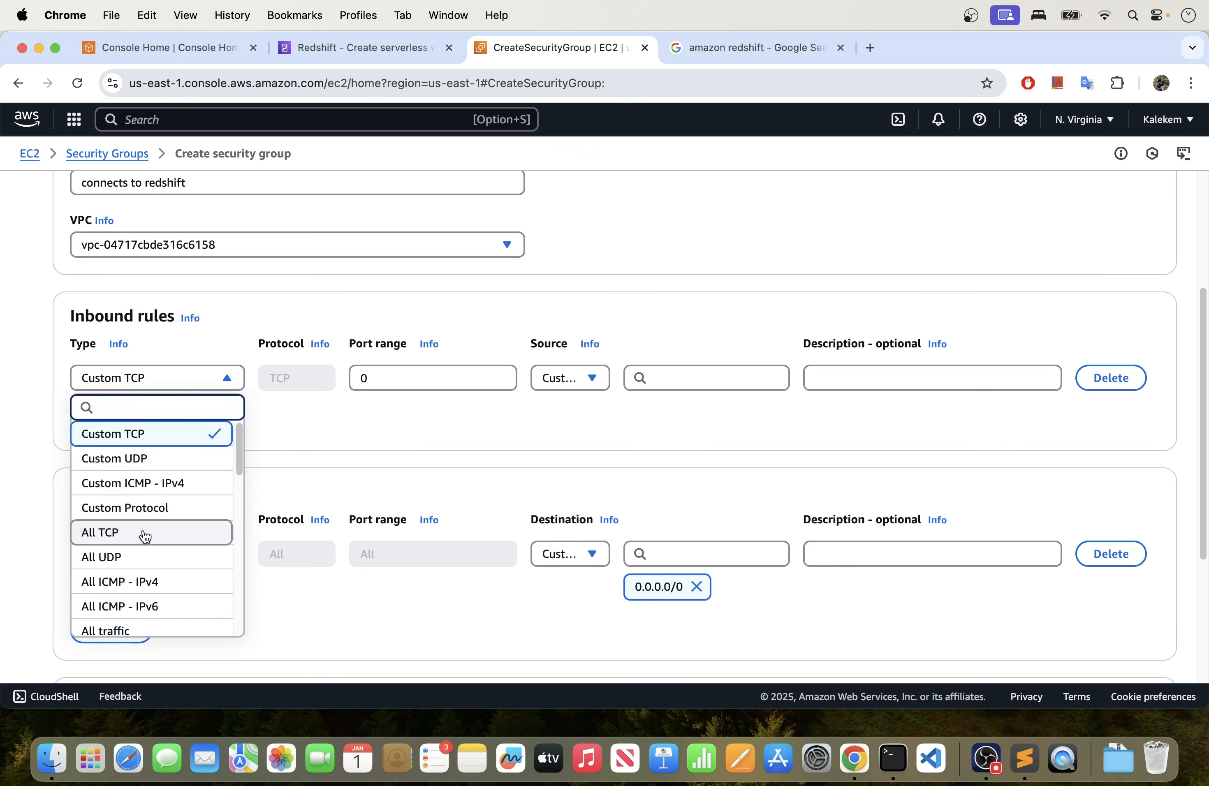
scroll(146, 534, down, 2)
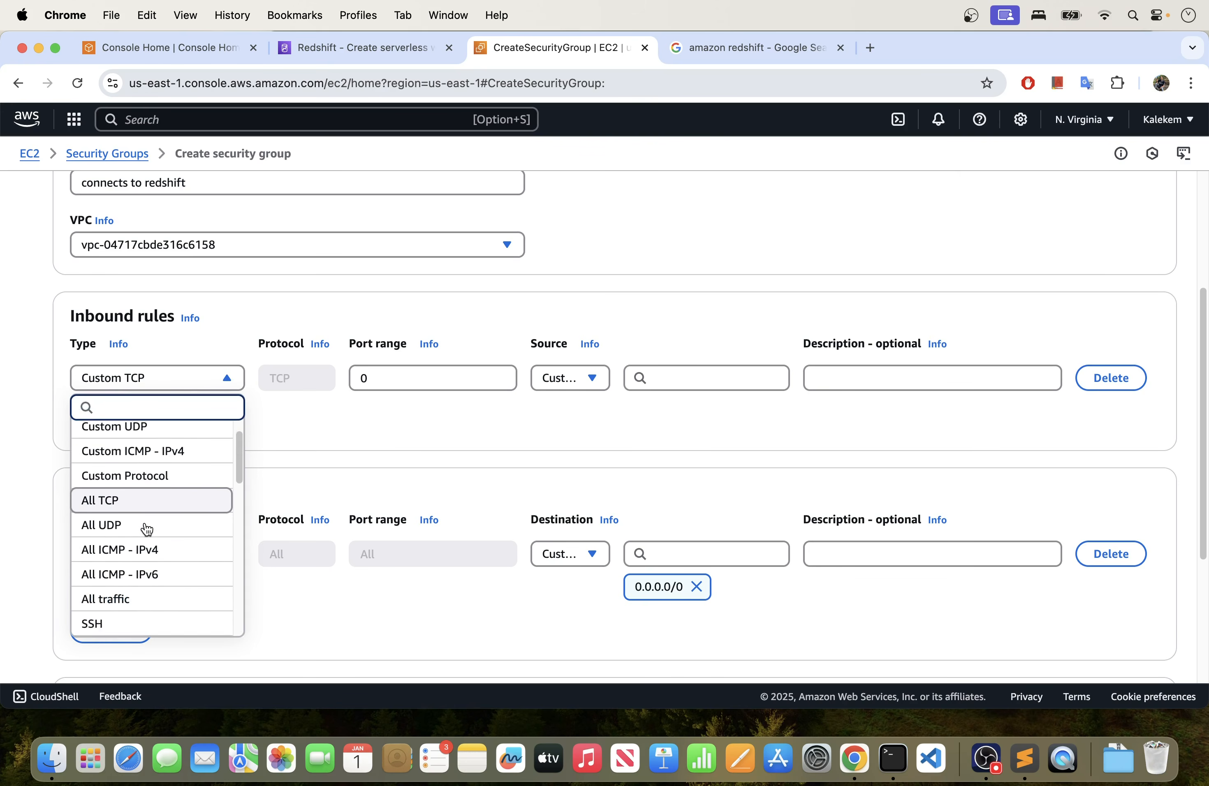
scroll(147, 529, down, 5)
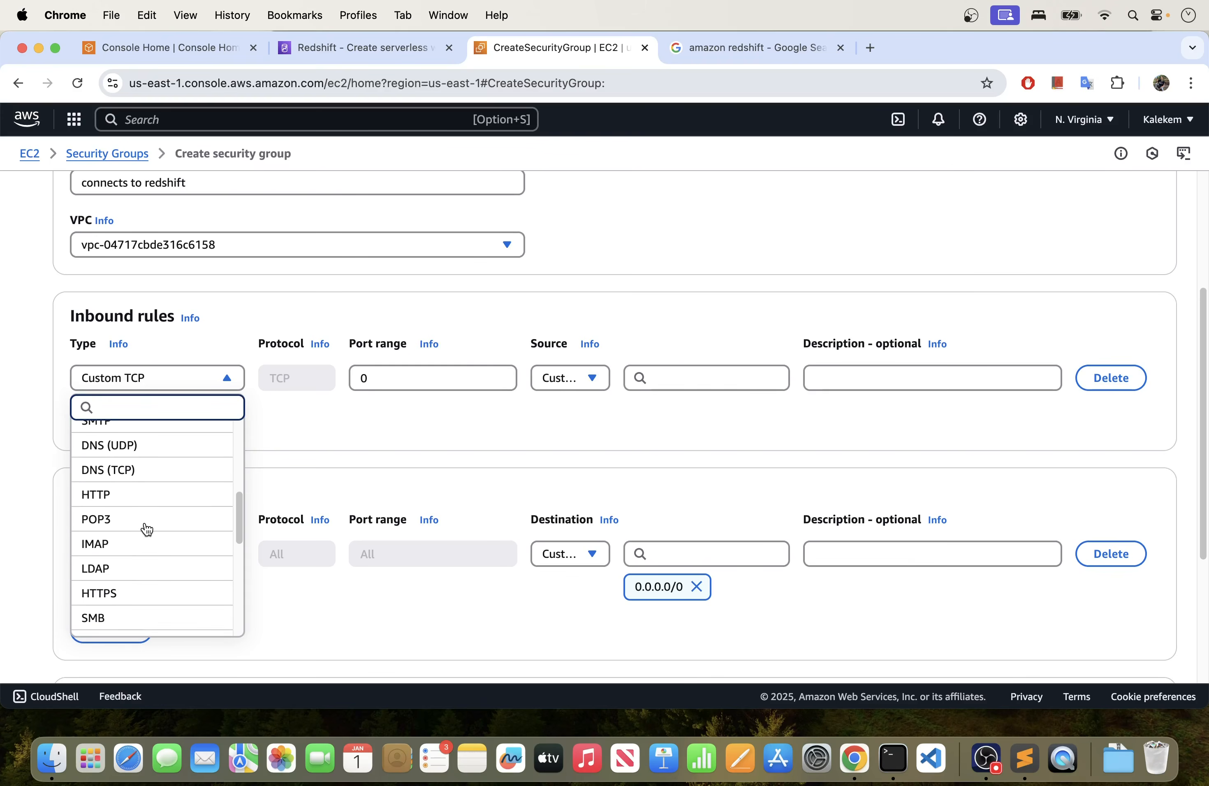
scroll(147, 529, down, 6)
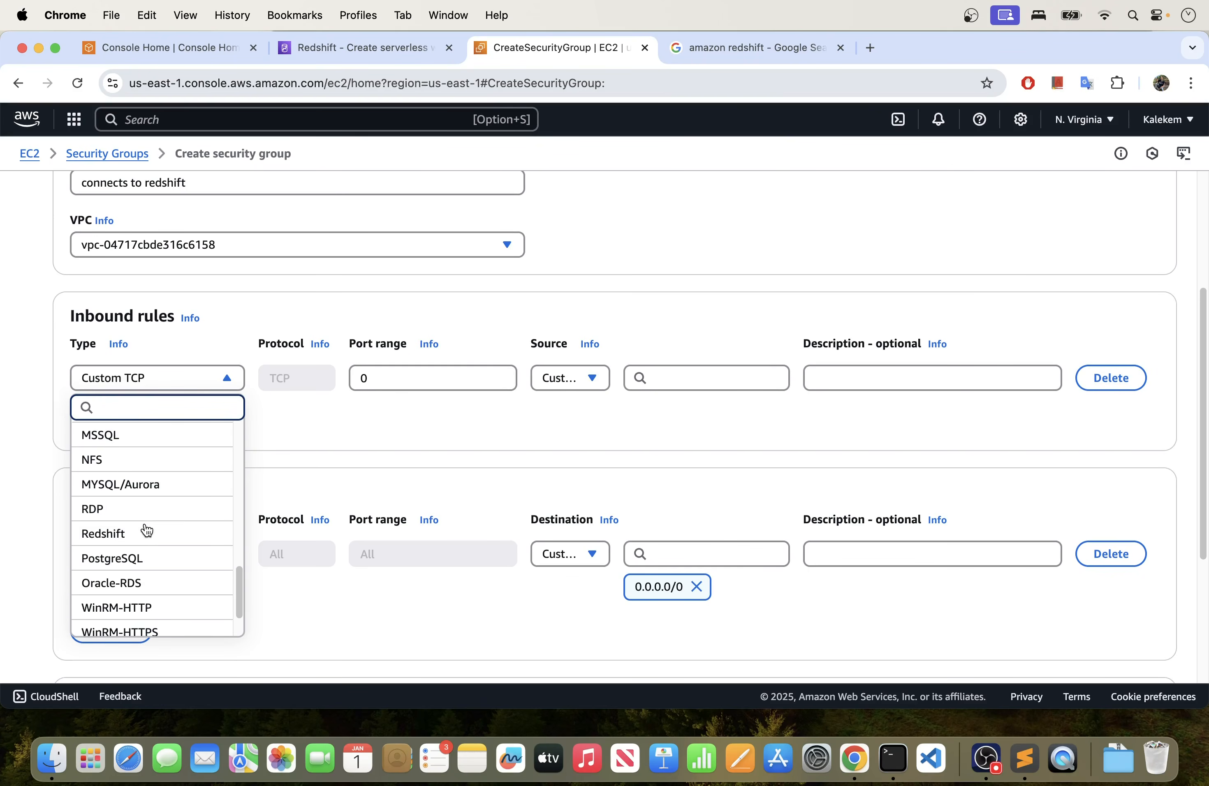
click(145, 532)
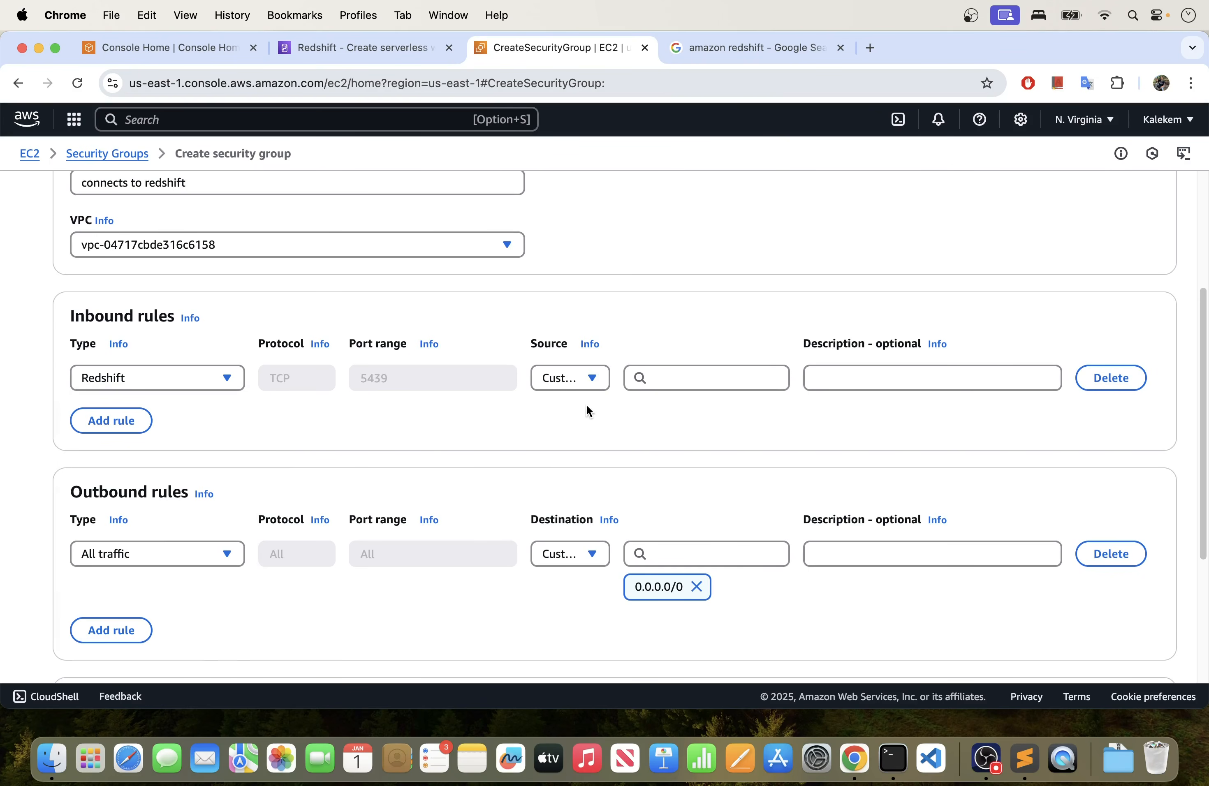
click(571, 380)
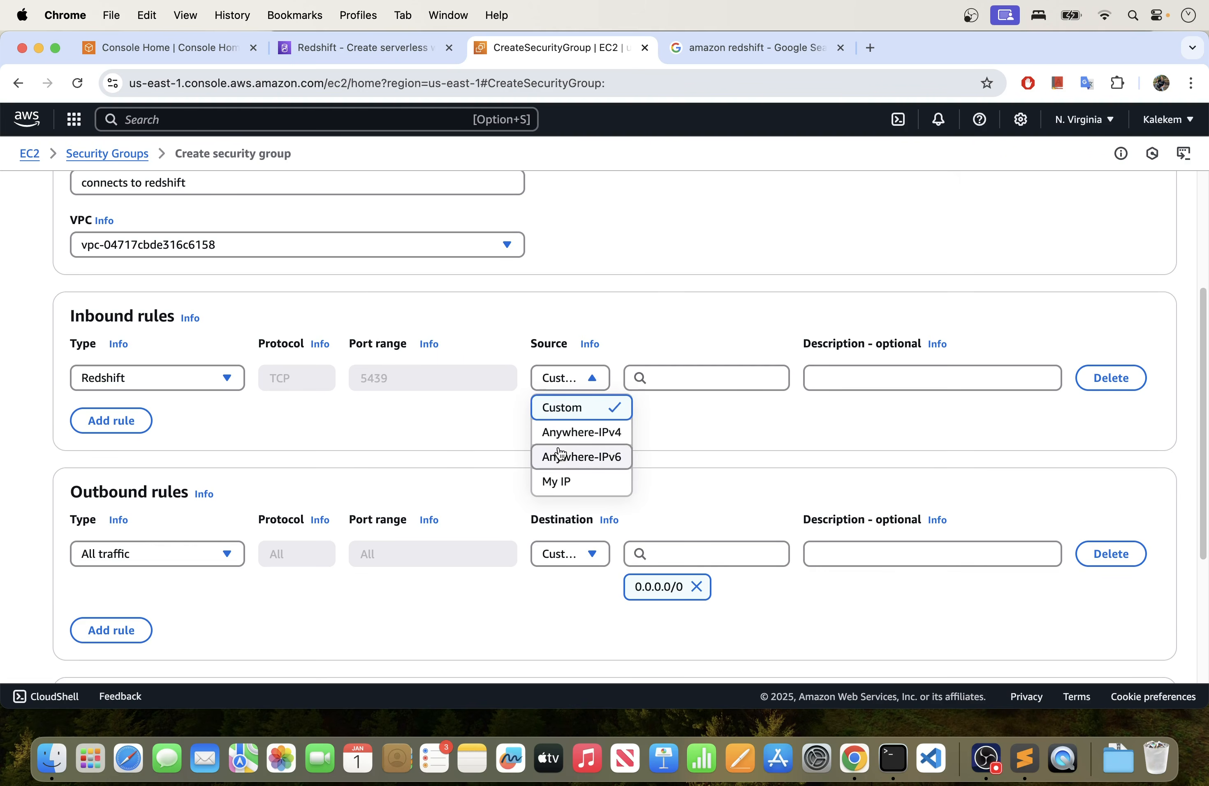
click(564, 482)
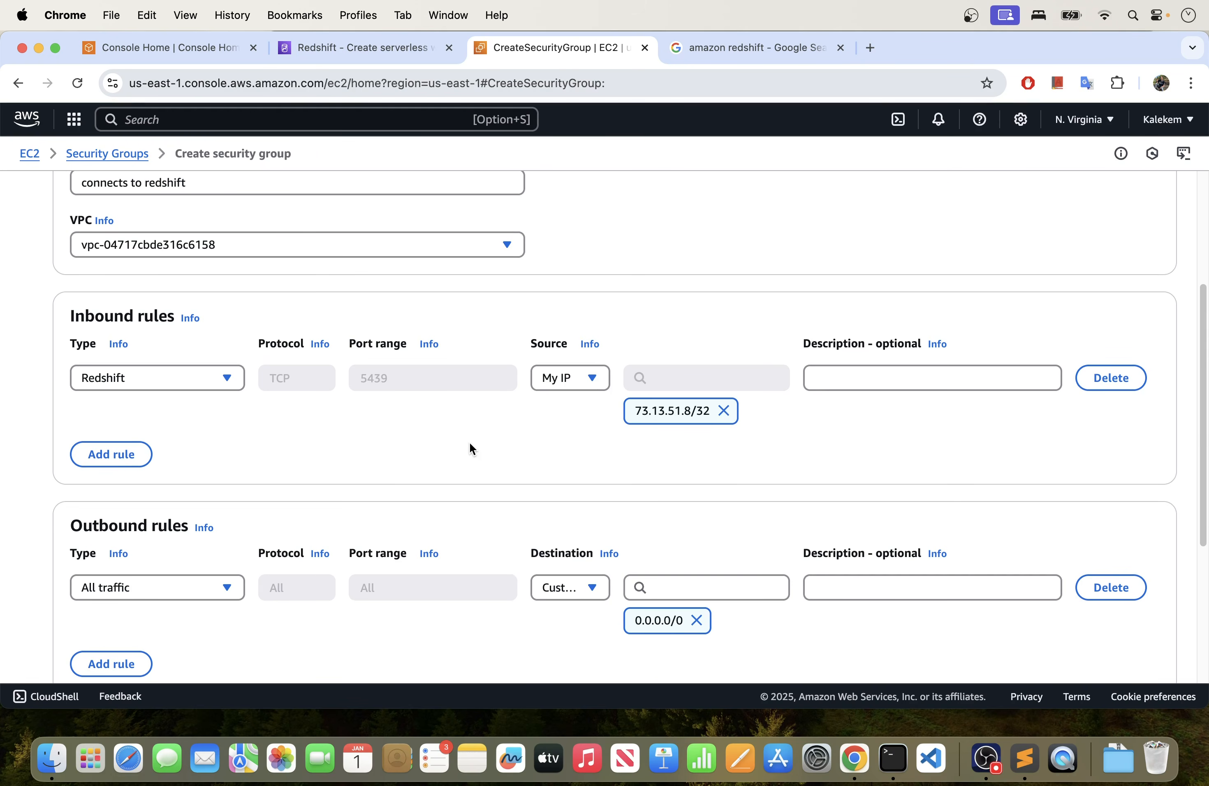
- Review the inbound and outbound rules and create the security group
scroll(469, 442, down, 5)
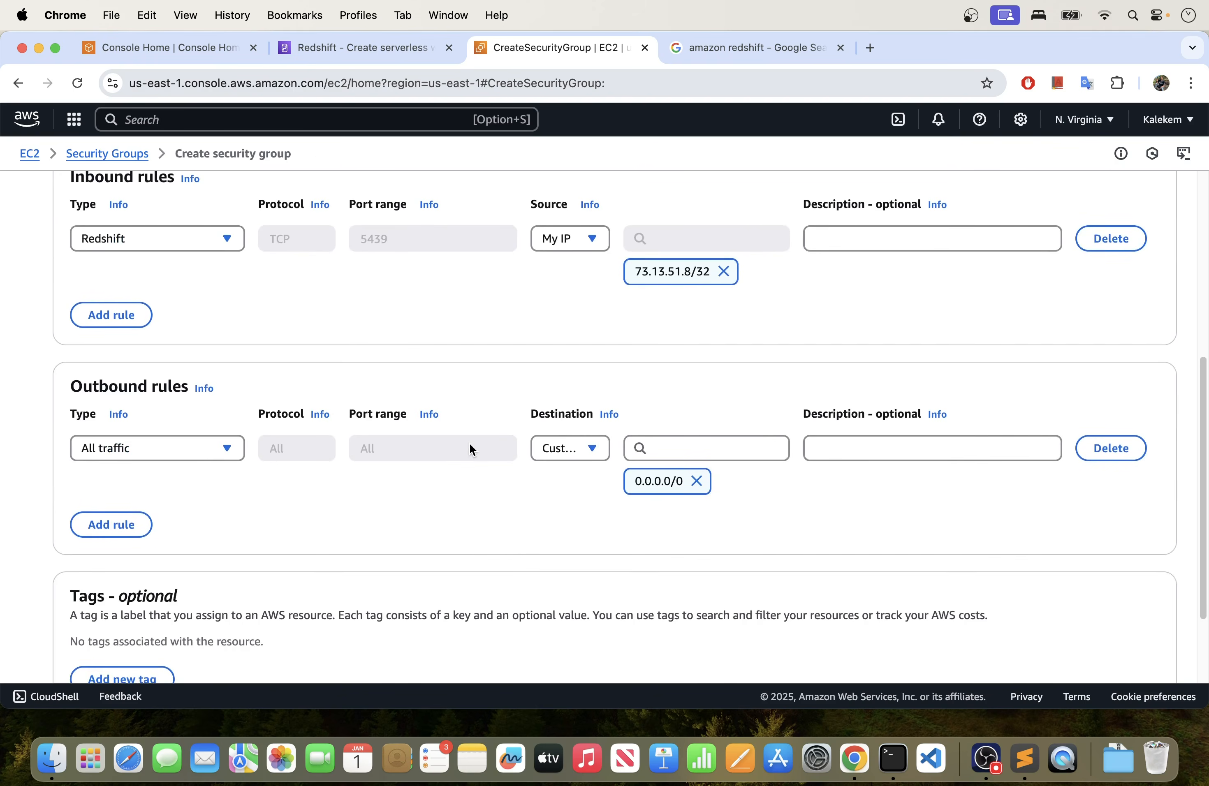
scroll(469, 449, down, 1)
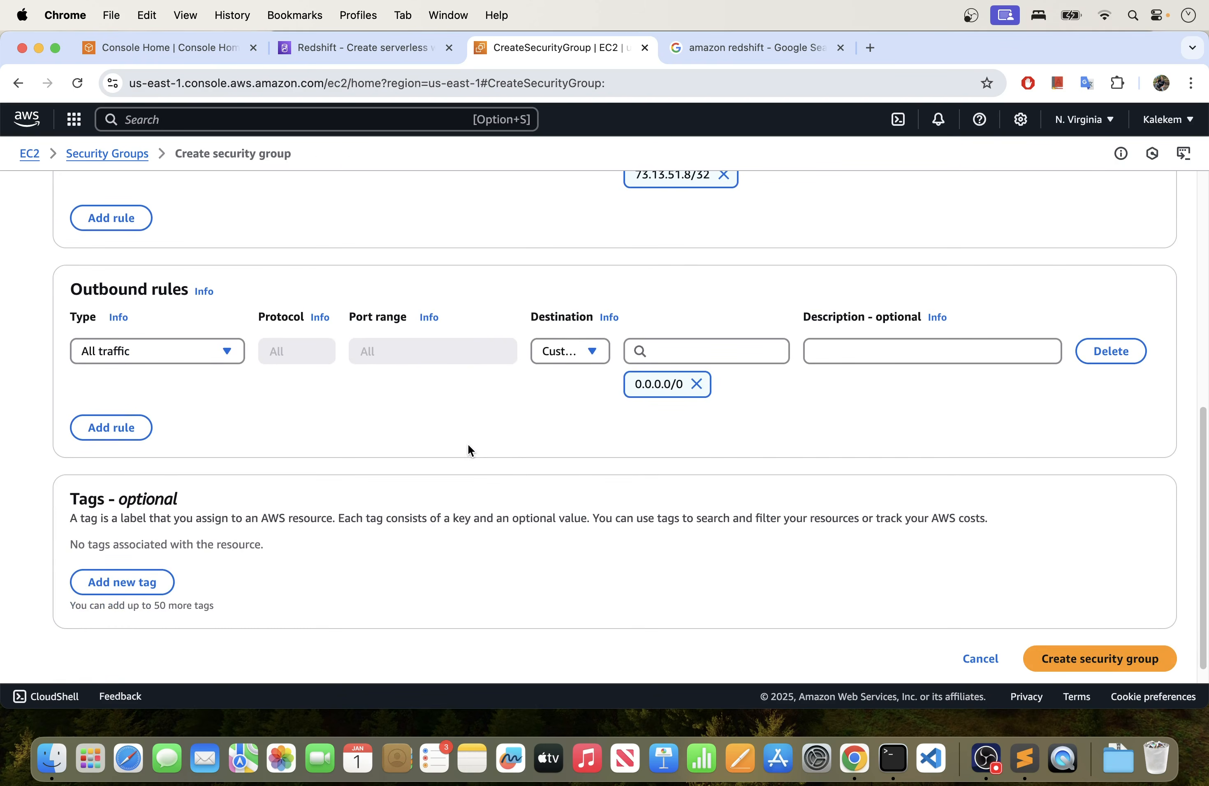
scroll(468, 450, up, 5)
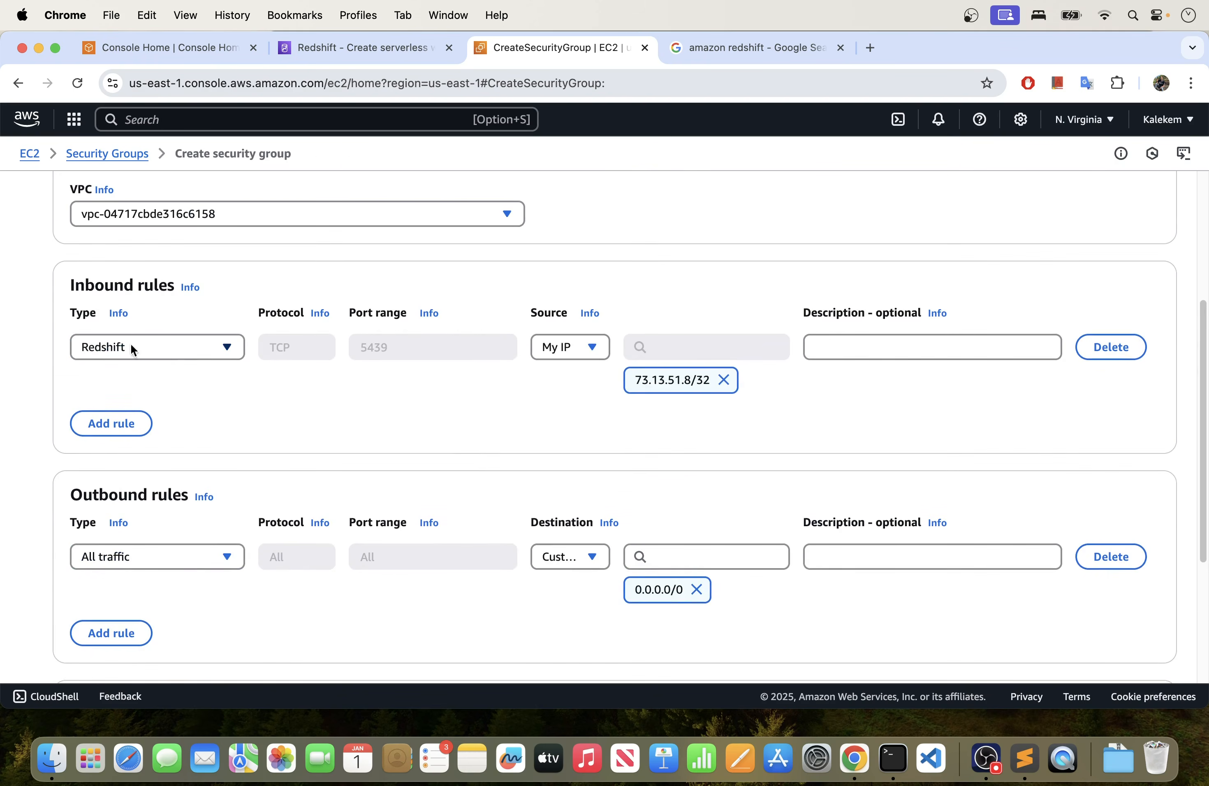
scroll(494, 398, down, 5)
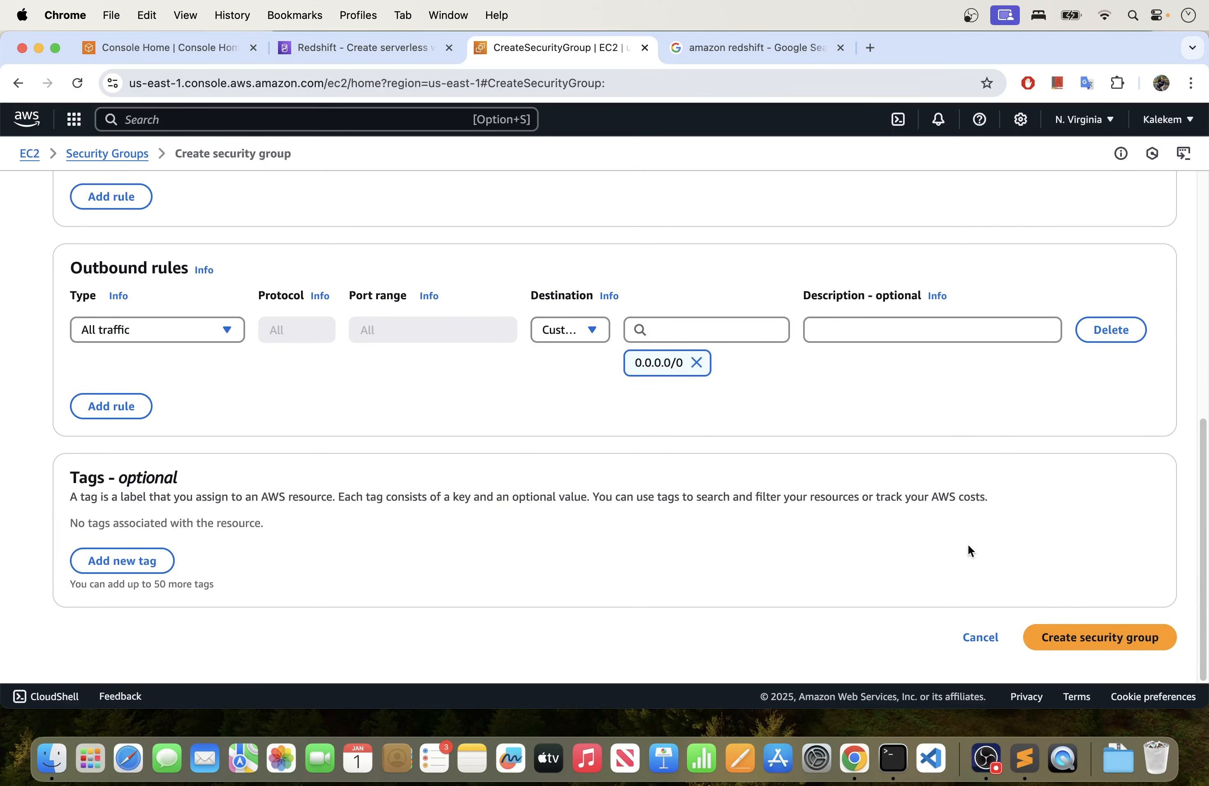
click(1083, 639)
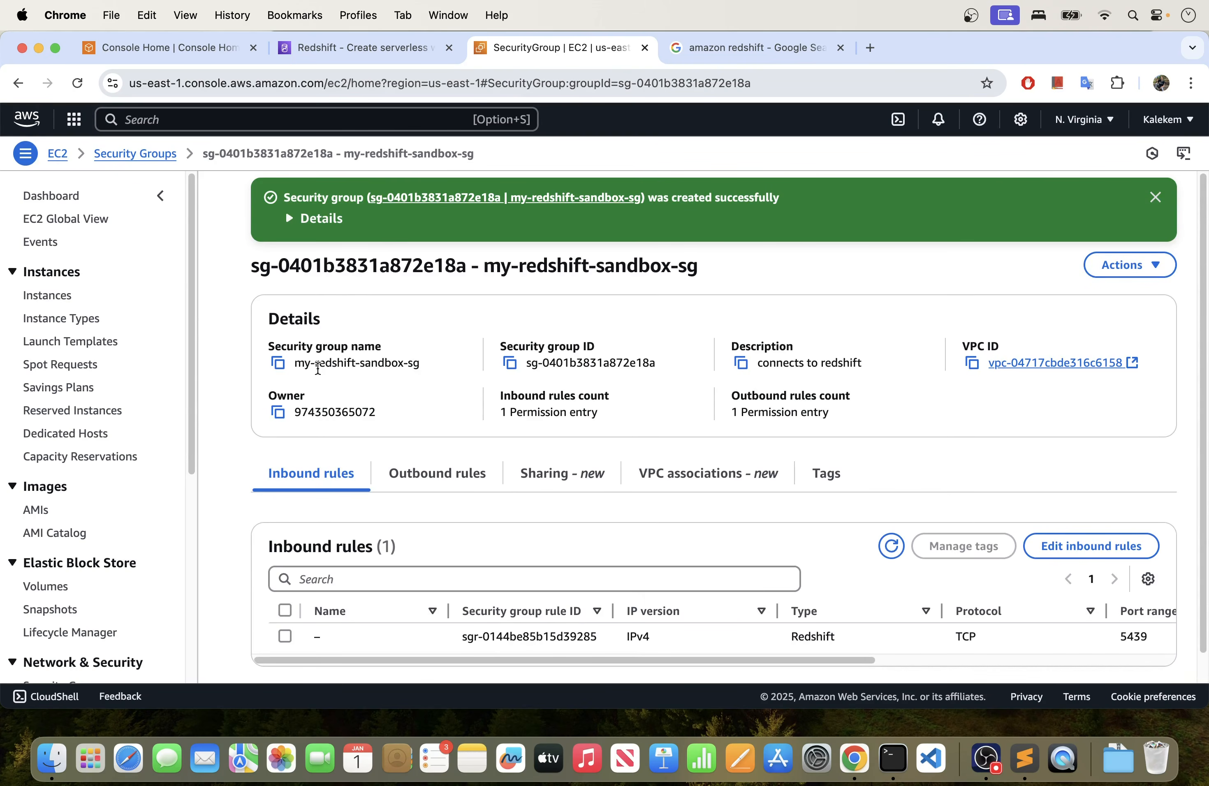
- Return to the Redshift Serverless workgroup creation page and reload it to refresh the VPC security group choices
click(385, 48)
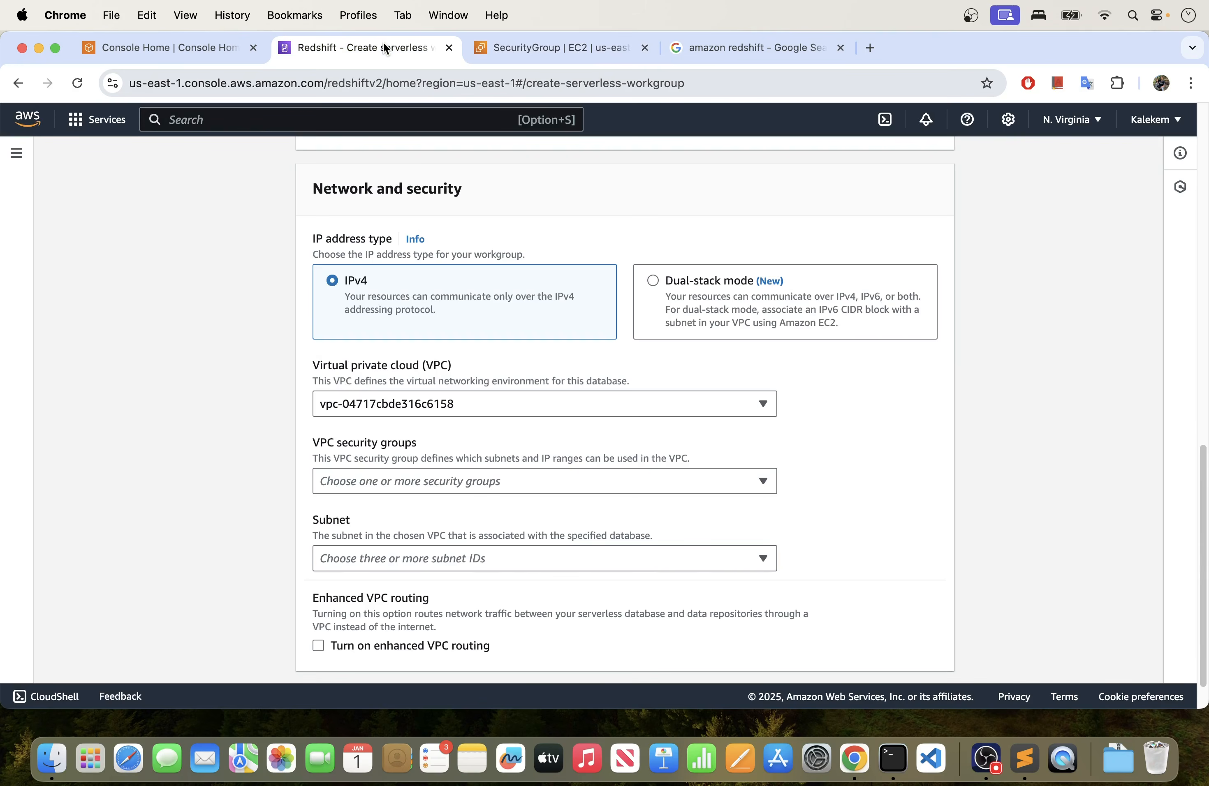
scroll(581, 440, up, 10)
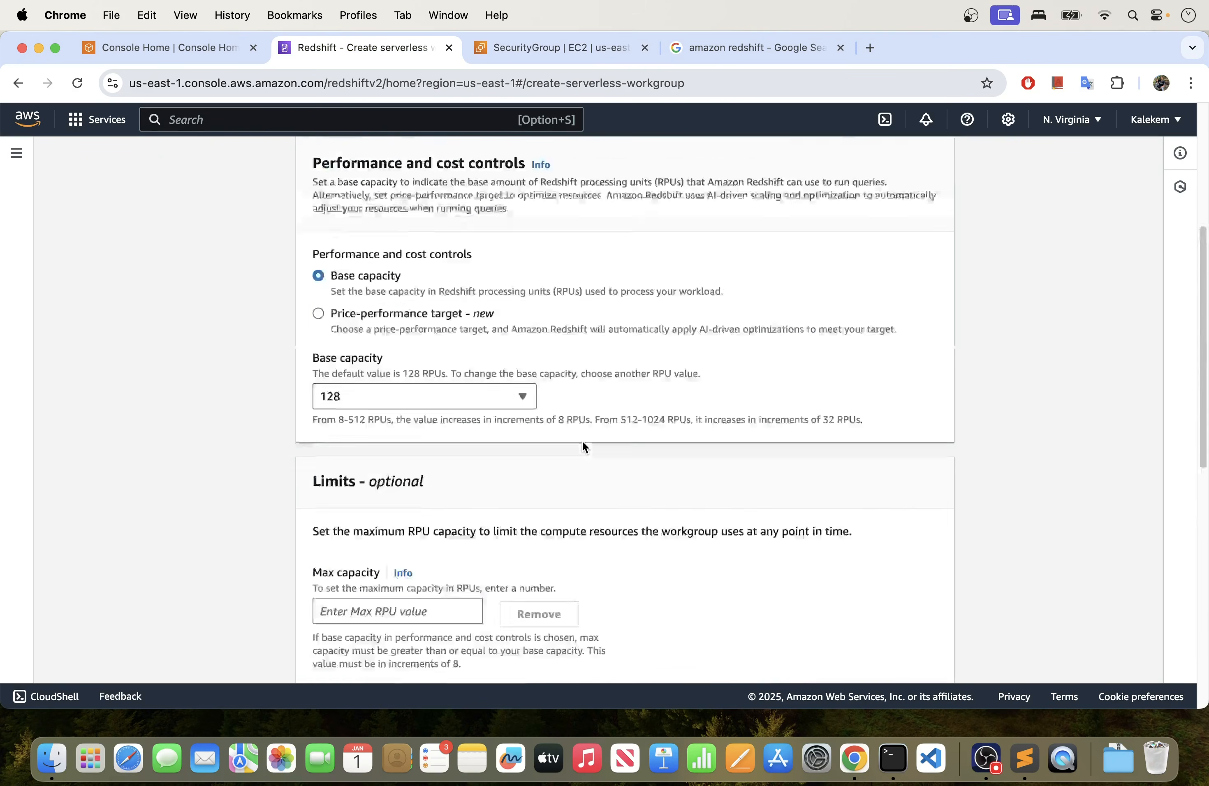
scroll(581, 440, down, 11)
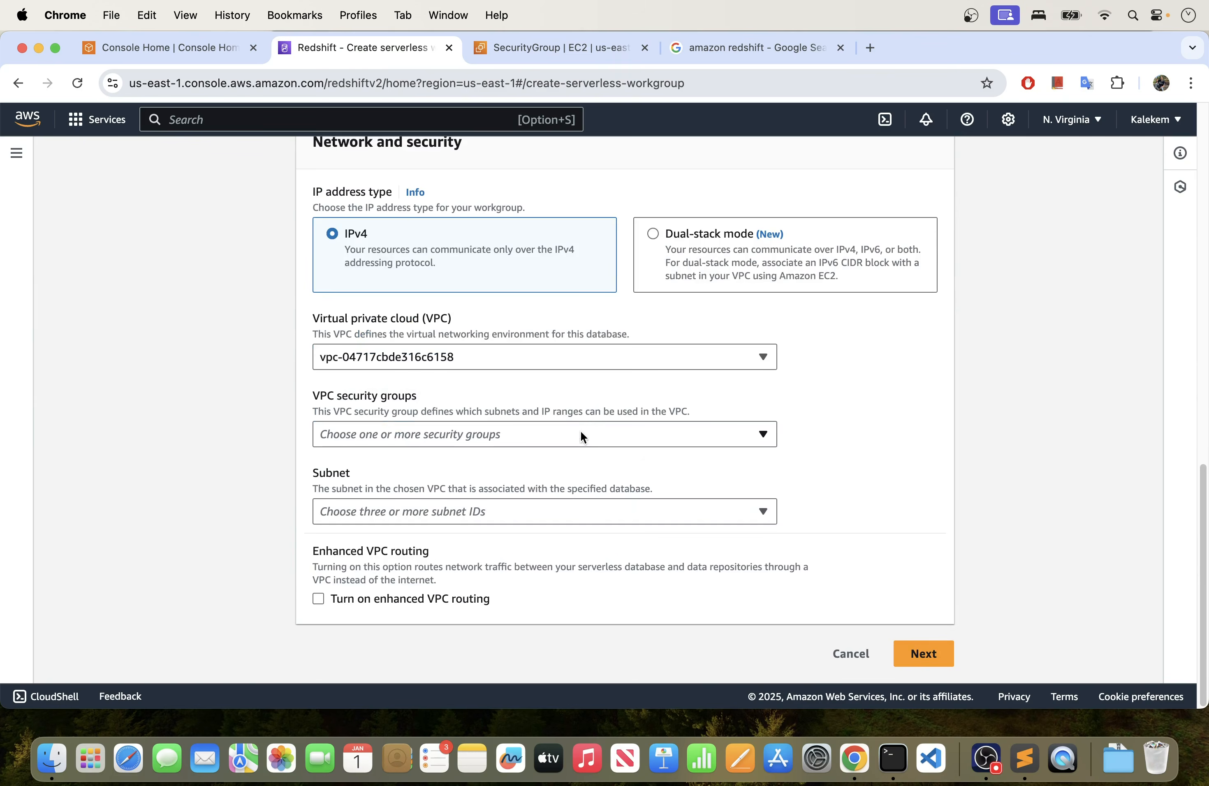
click(418, 429)
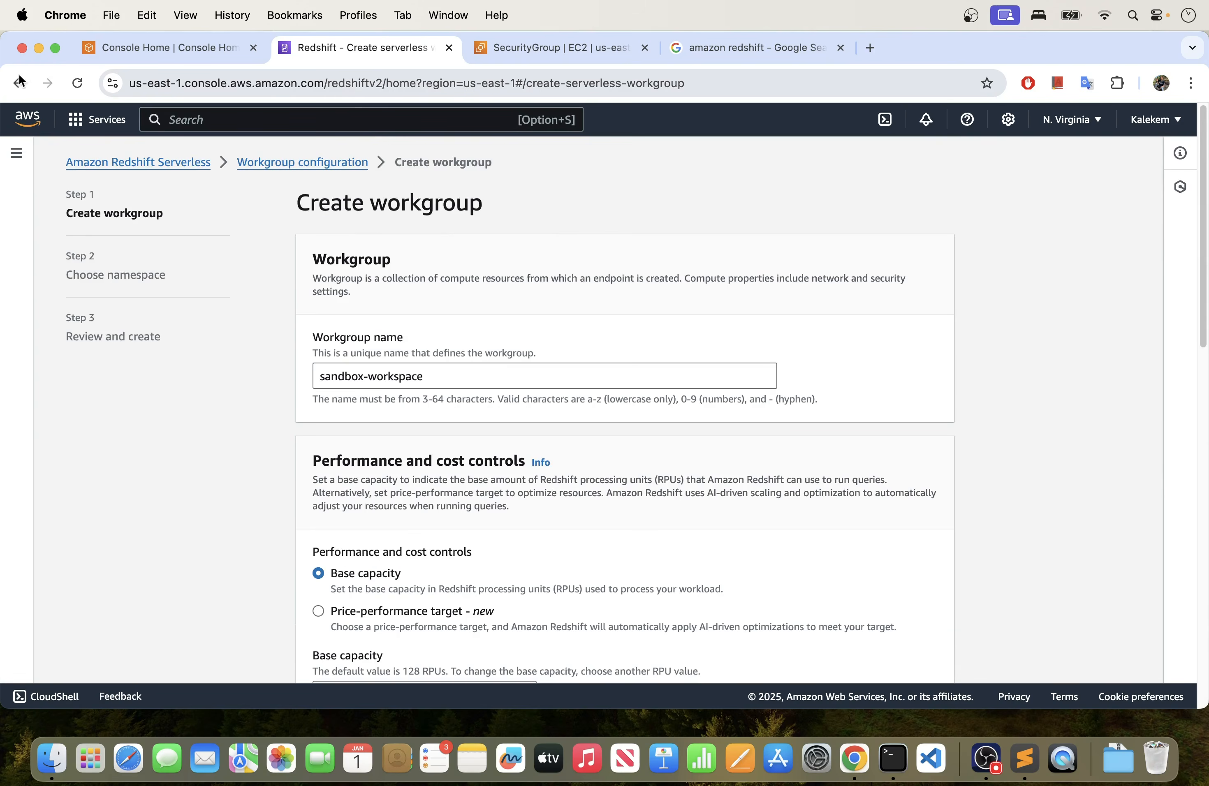
click(77, 83)
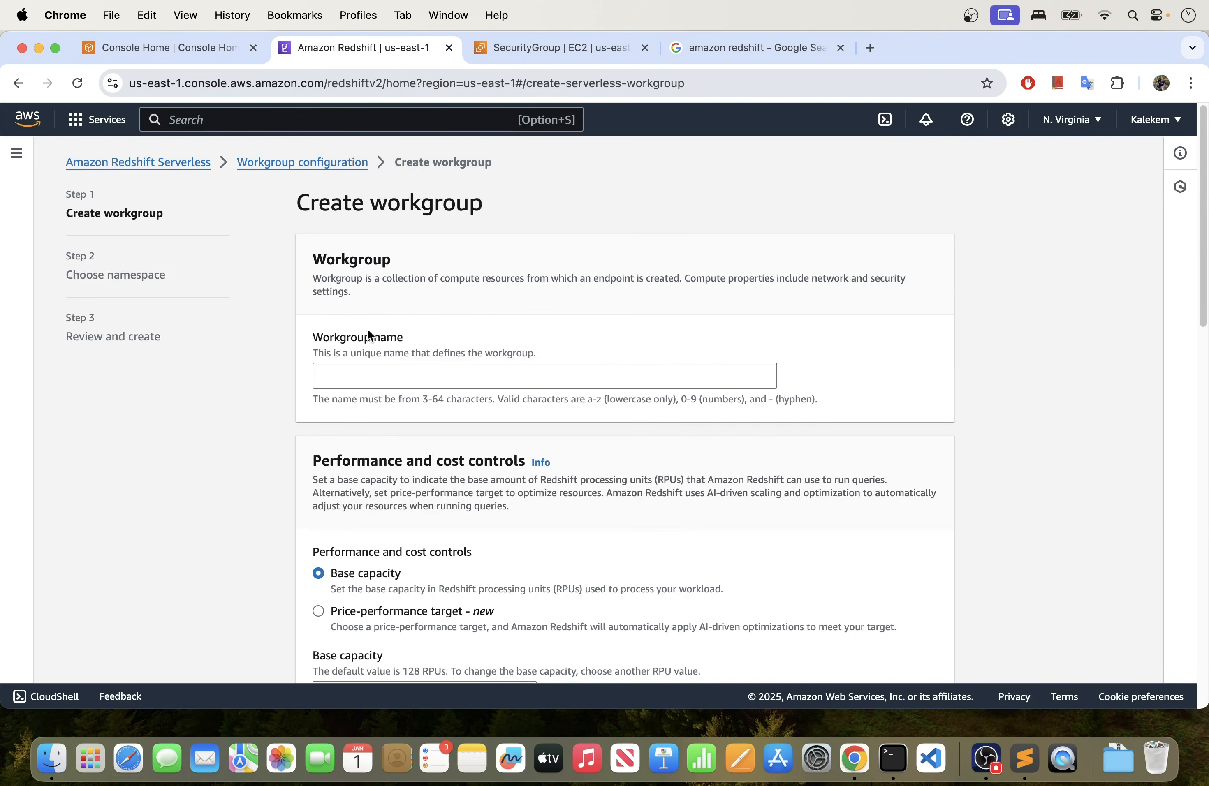
- Name the workgroup sandbox-workspace
click(380, 373)
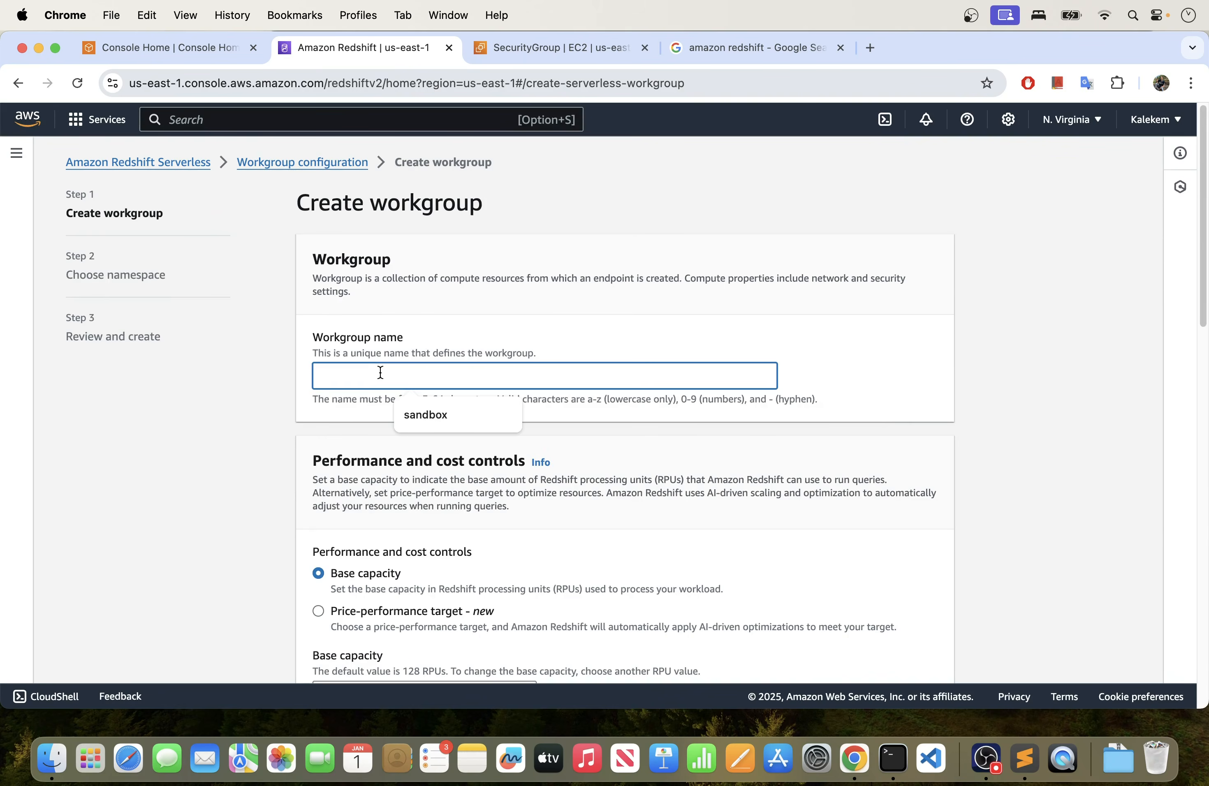
click(418, 414)
text(-)
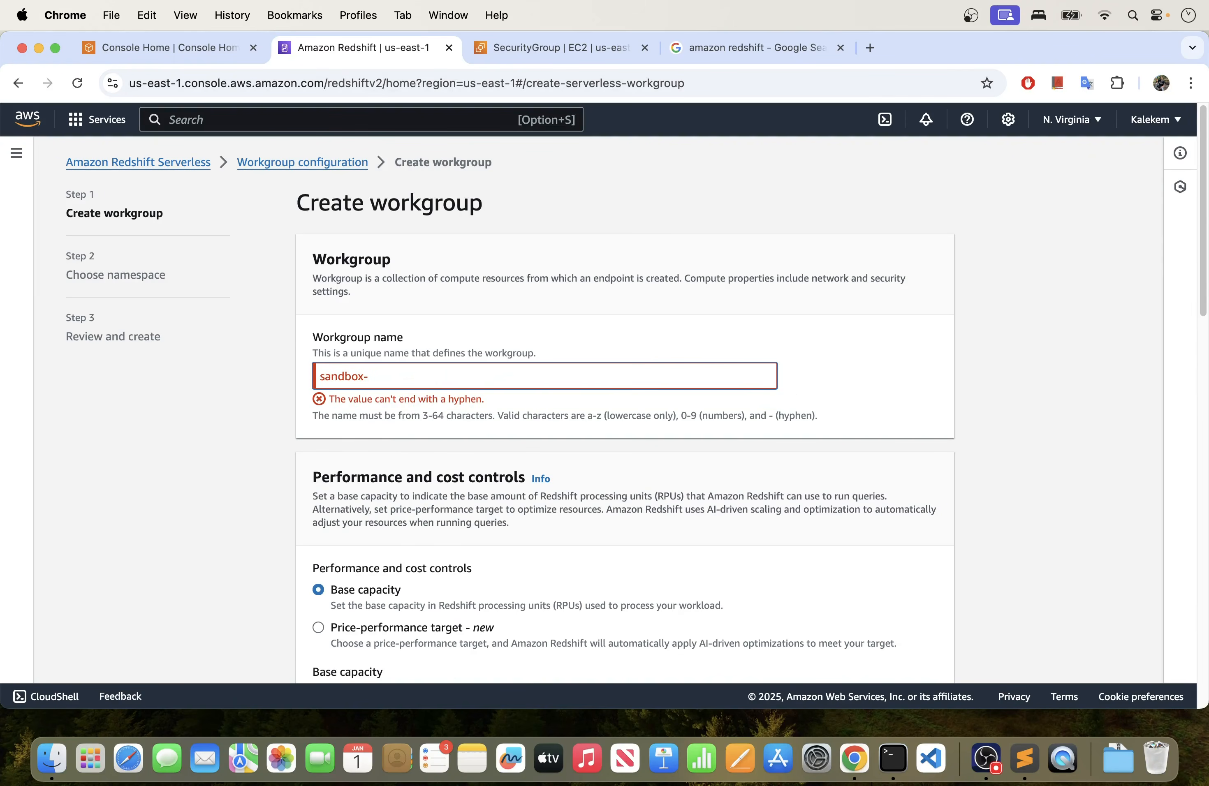
text(workspac)
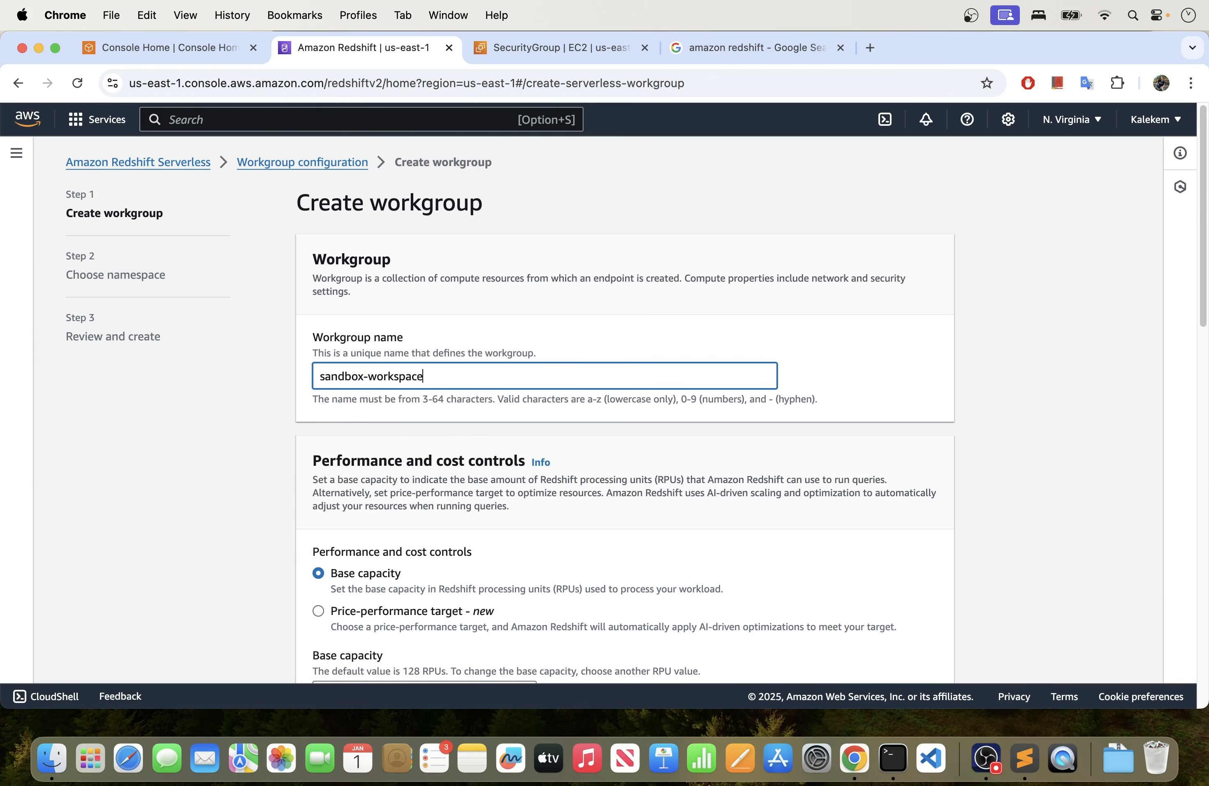
text(e)
- Replace the workgroup's default VPC security group with sg-0401b3831a872e18a, described as "connects to redshift"
scroll(388, 403, down, 5)
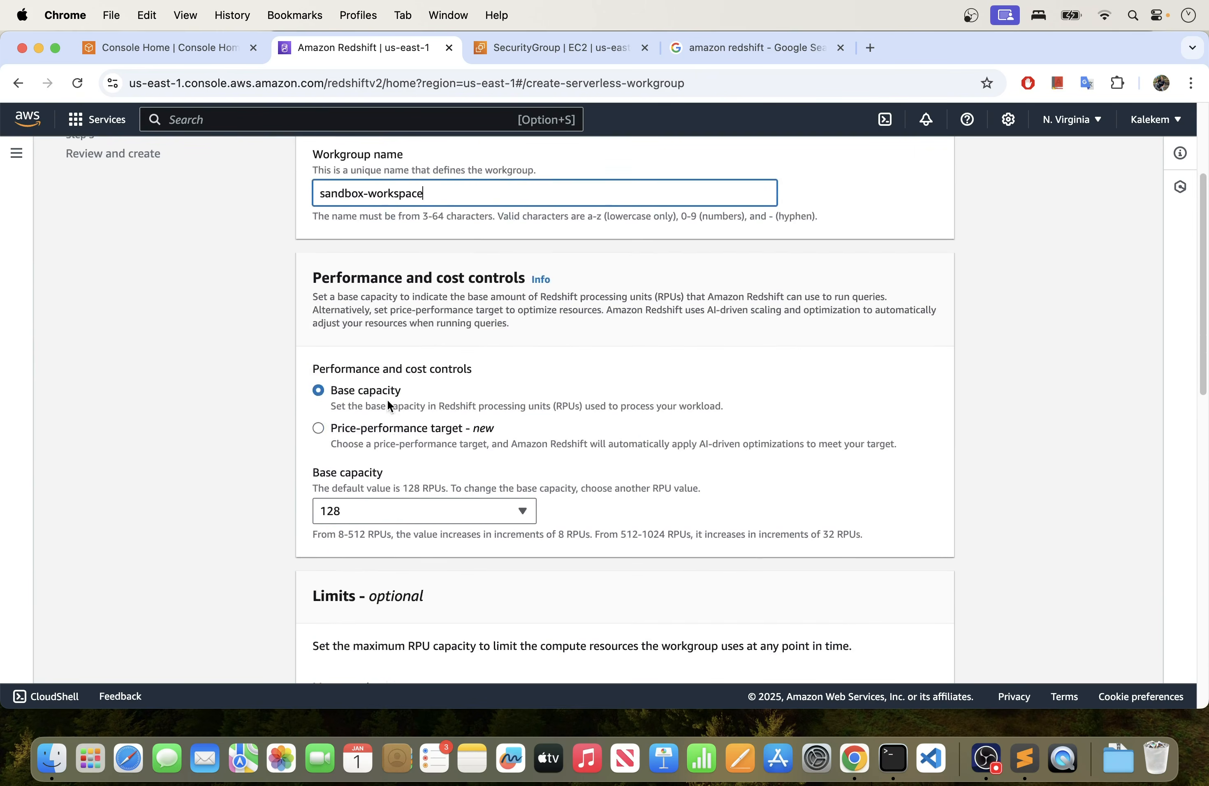
scroll(389, 408, down, 15)
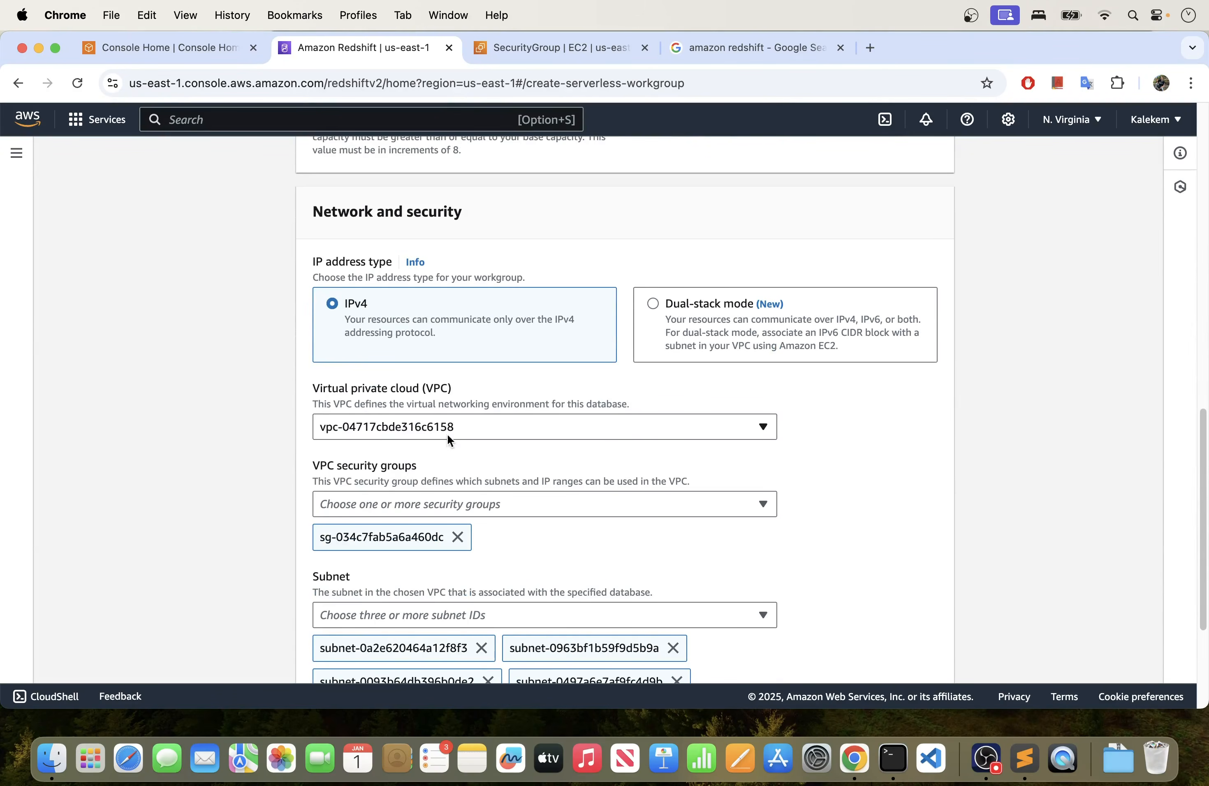
click(361, 509)
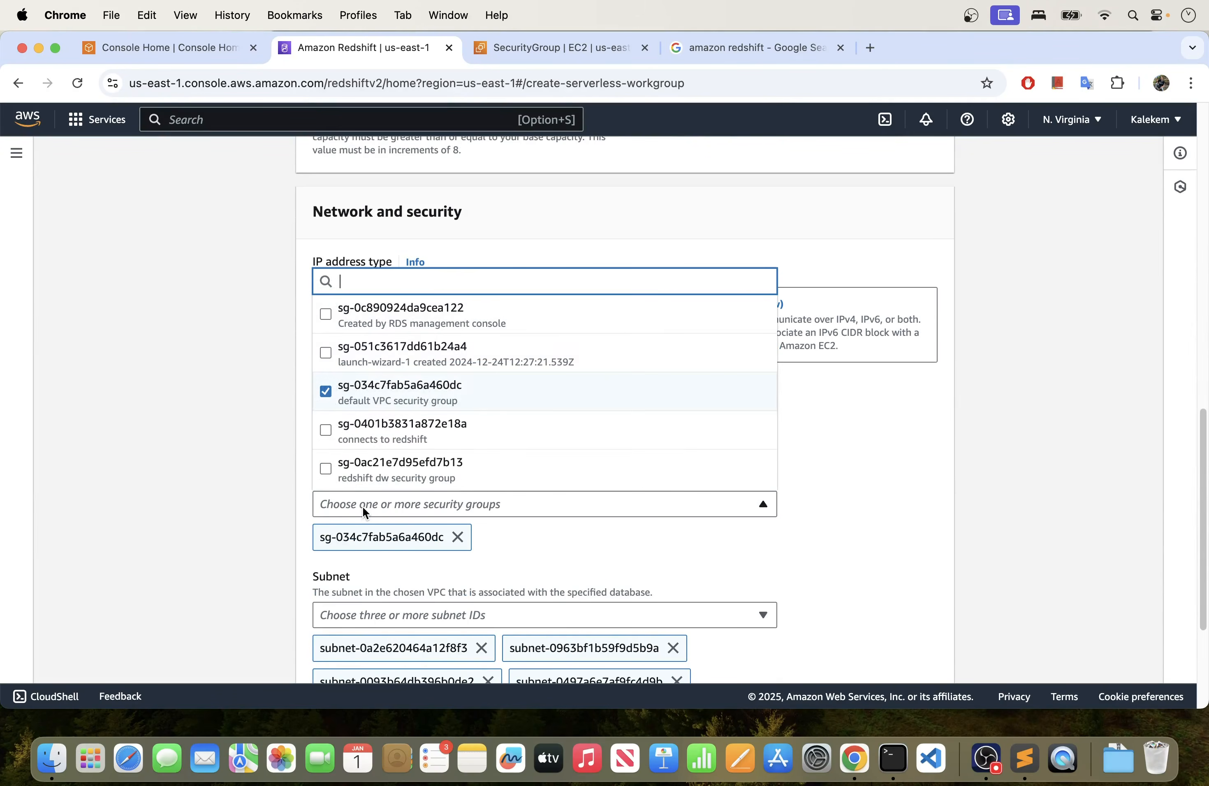
click(327, 401)
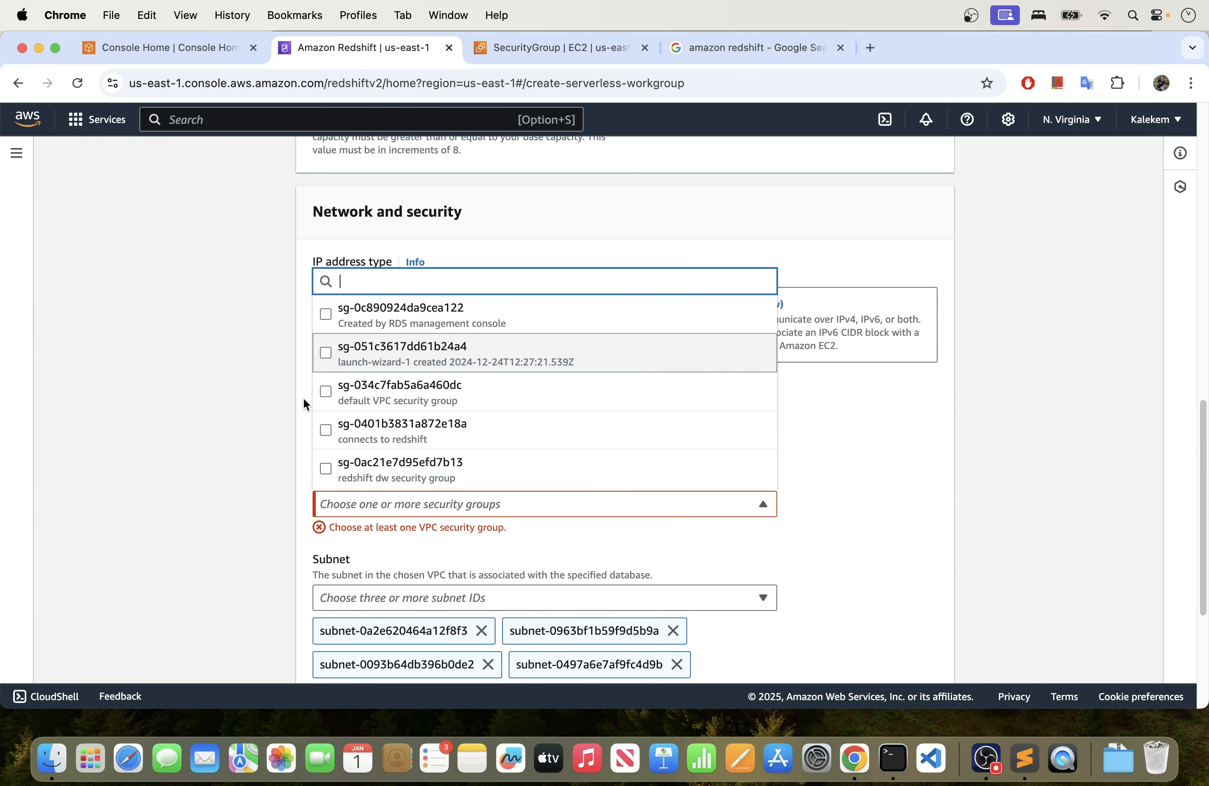
scroll(306, 469, down, 1)
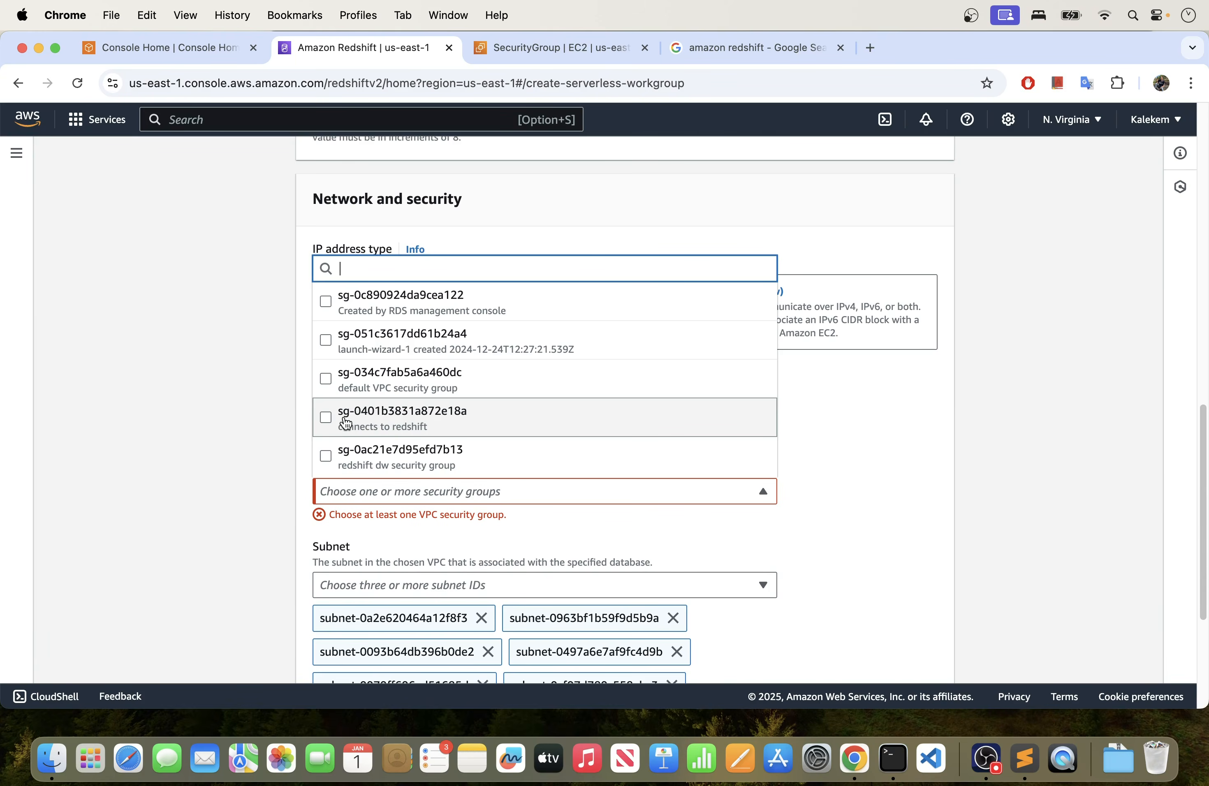
click(386, 425)
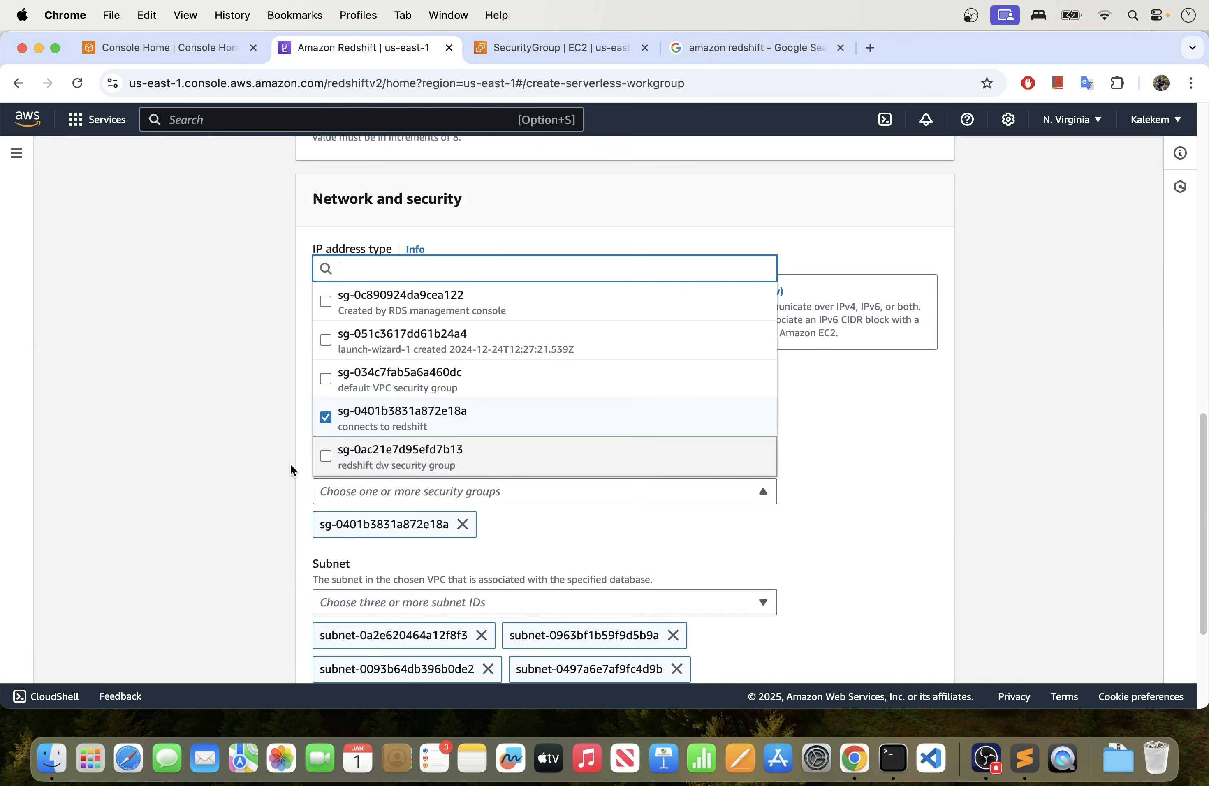
- Turn on enhanced VPC routing for the workgroup and proceed to choosing a namespace
scroll(244, 451, down, 5)
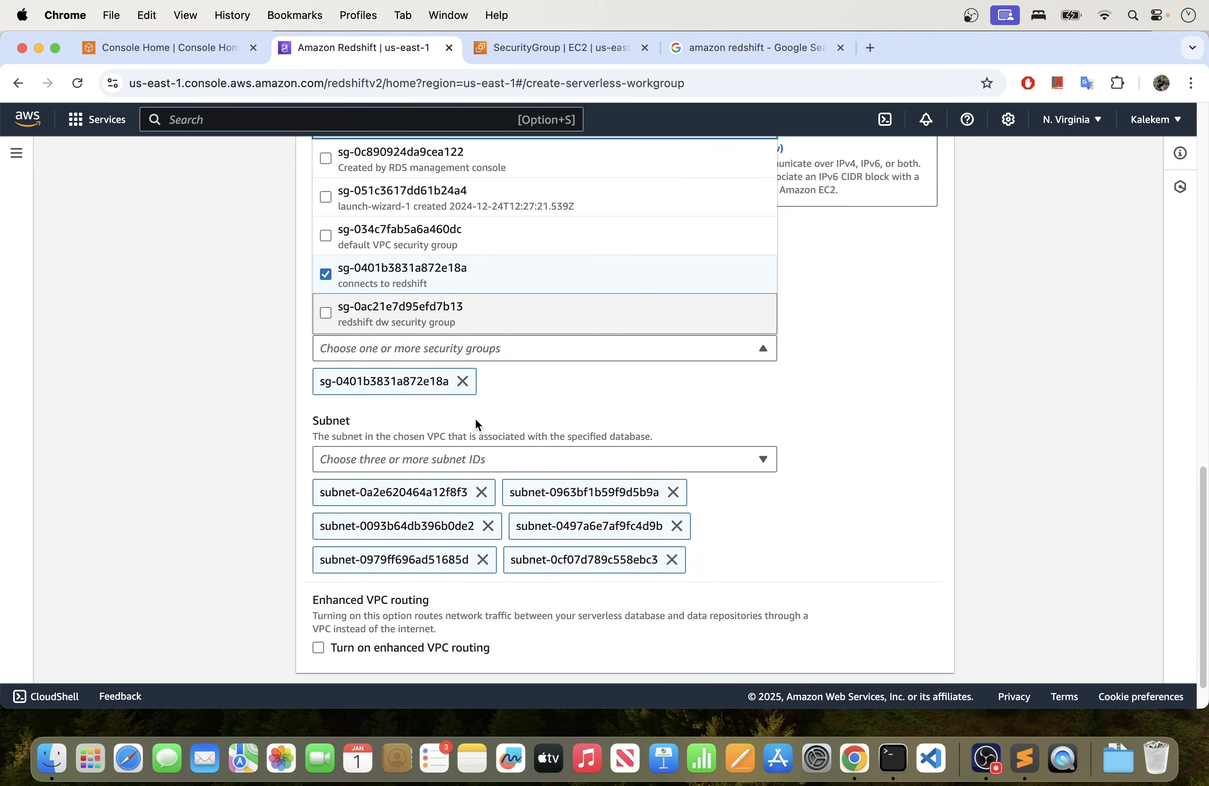
scroll(420, 504, down, 2)
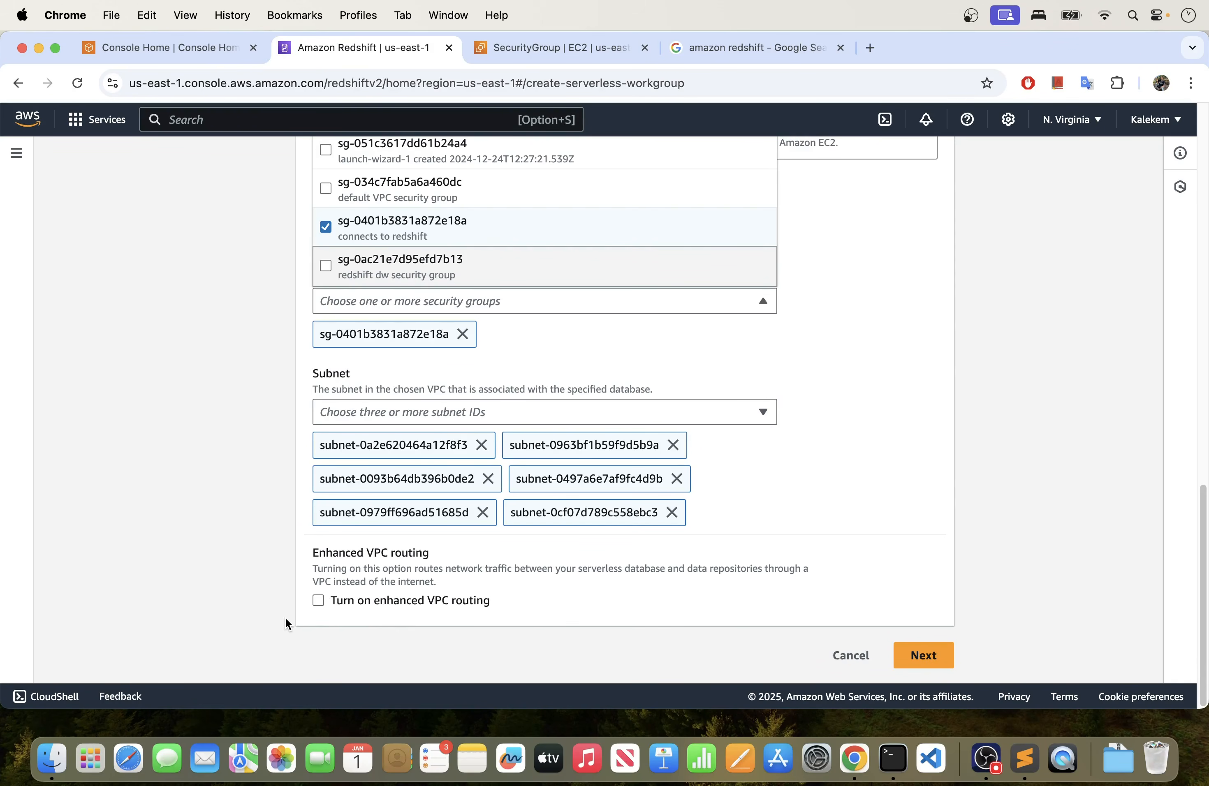
click(318, 600)
scroll(383, 608, down, 2)
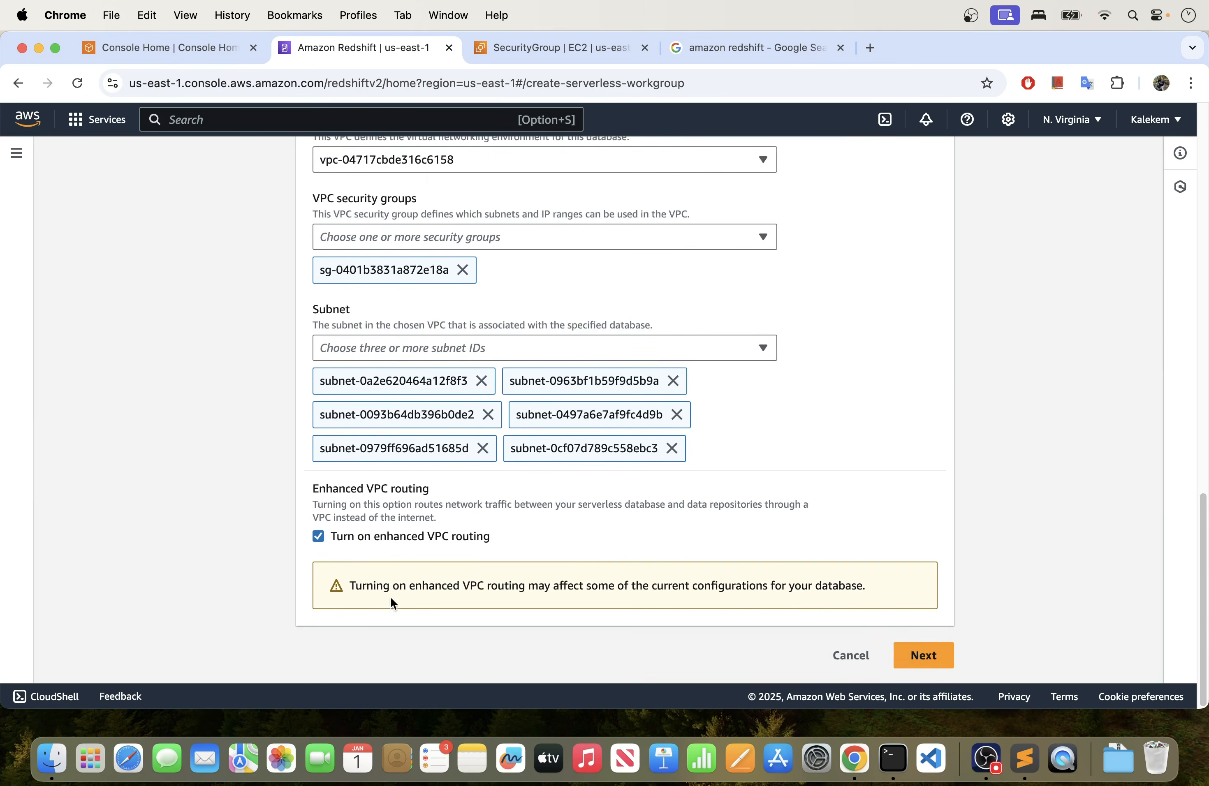
click(922, 655)
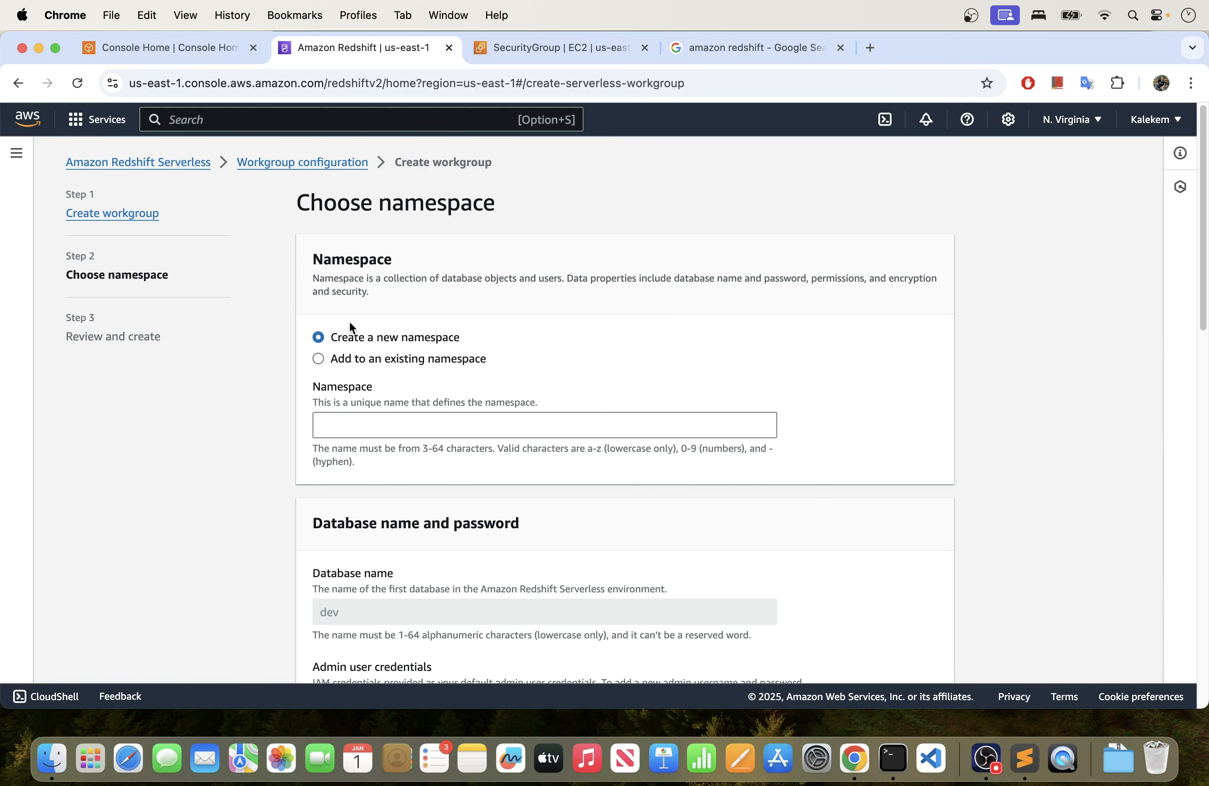
- Name the new namespace sandbox
click(378, 427)
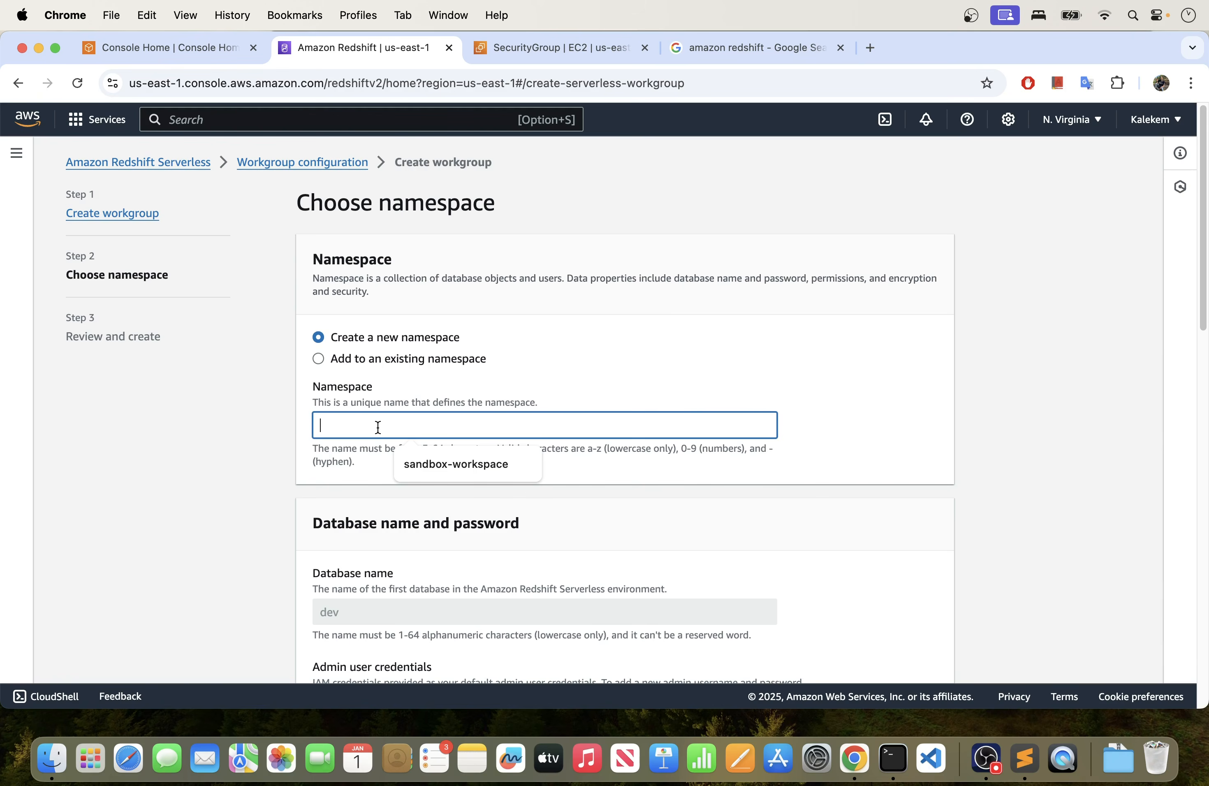
text(sandbox)
click(547, 354)
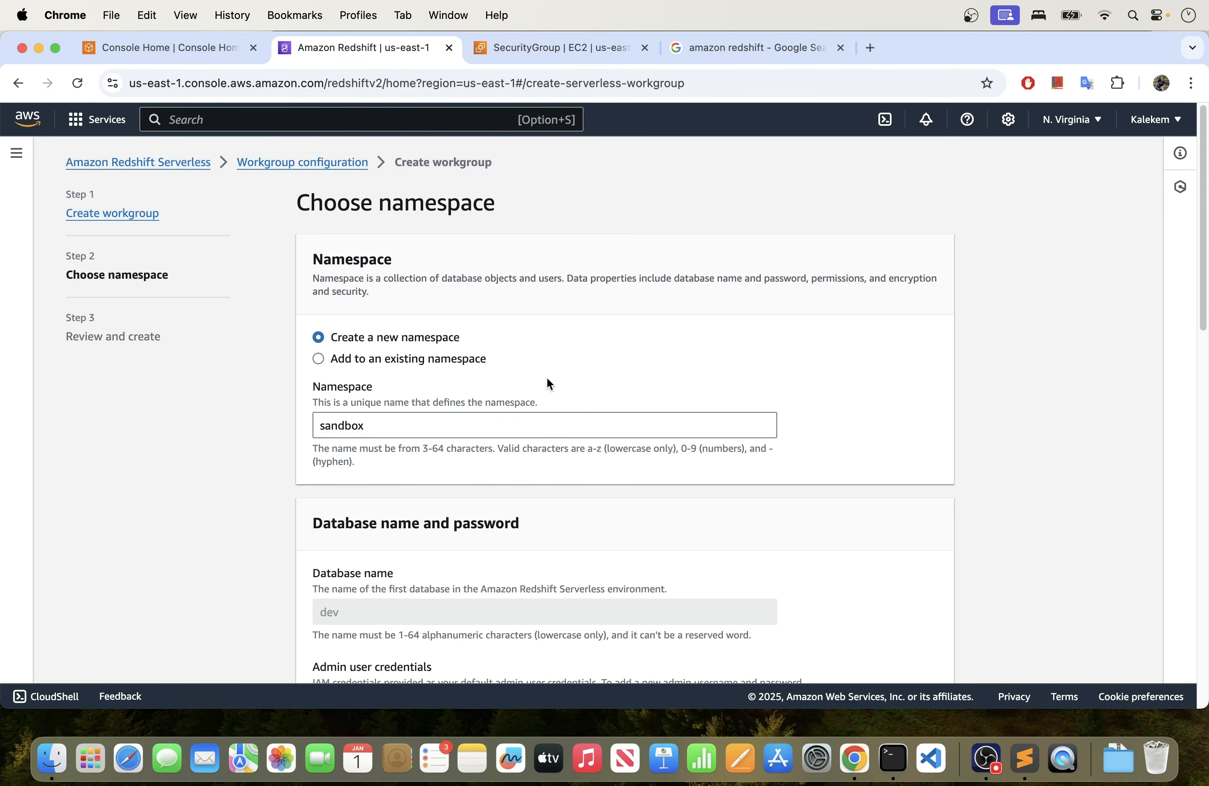
- Enable customized admin user credentials for the namespace's dev database, keeping admin as the user name
scroll(388, 400, down, 3)
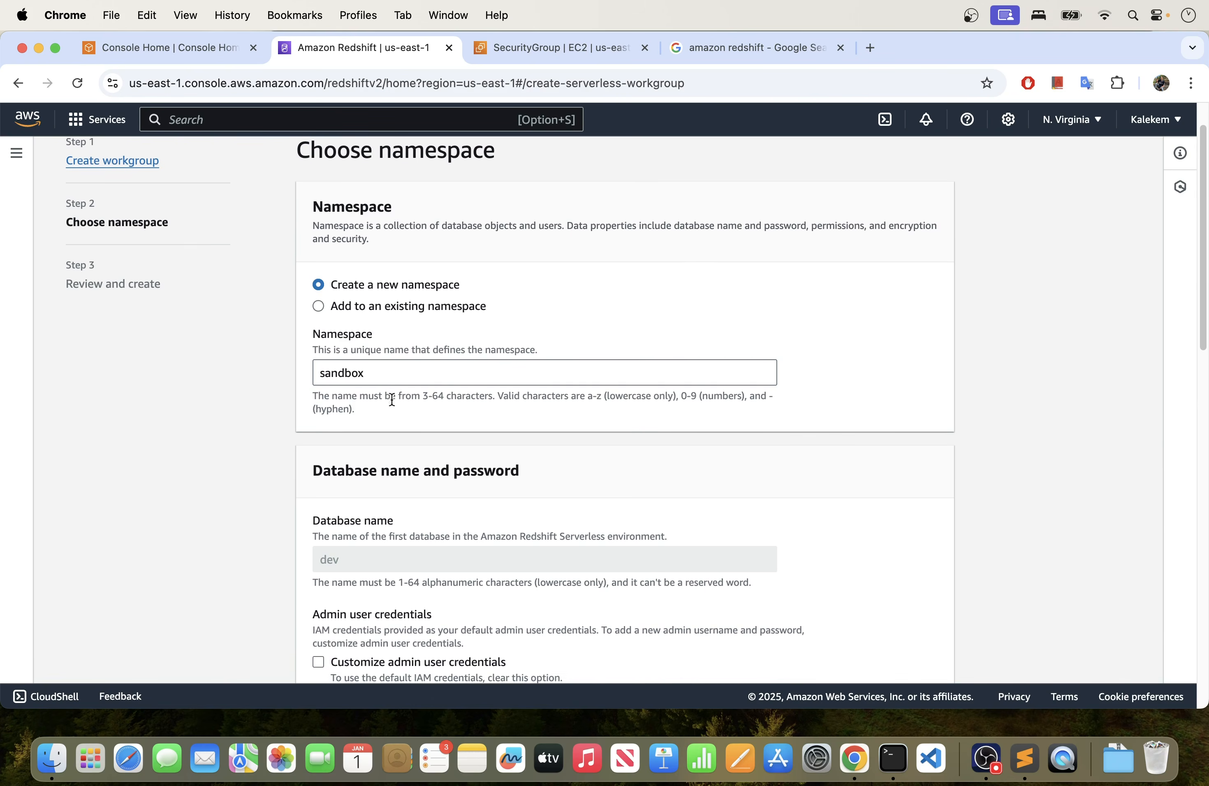
scroll(388, 400, down, 5)
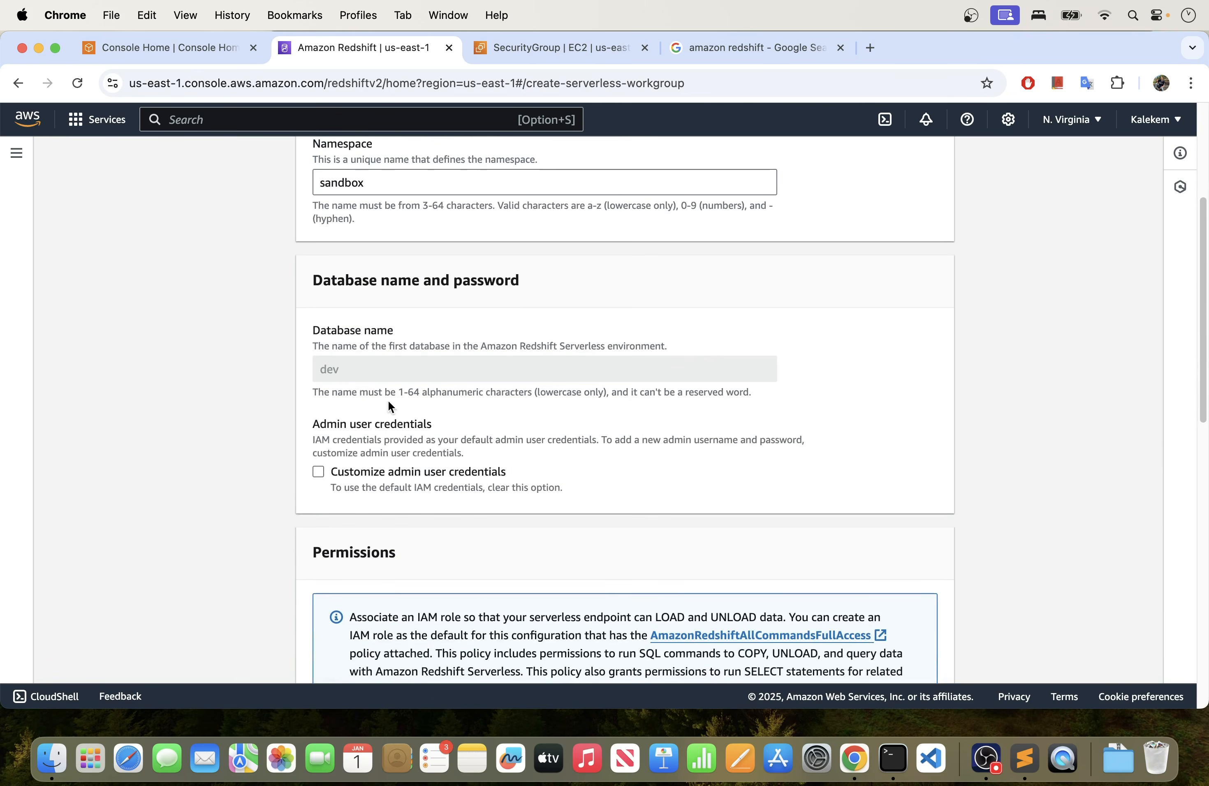
scroll(388, 377, up, 2)
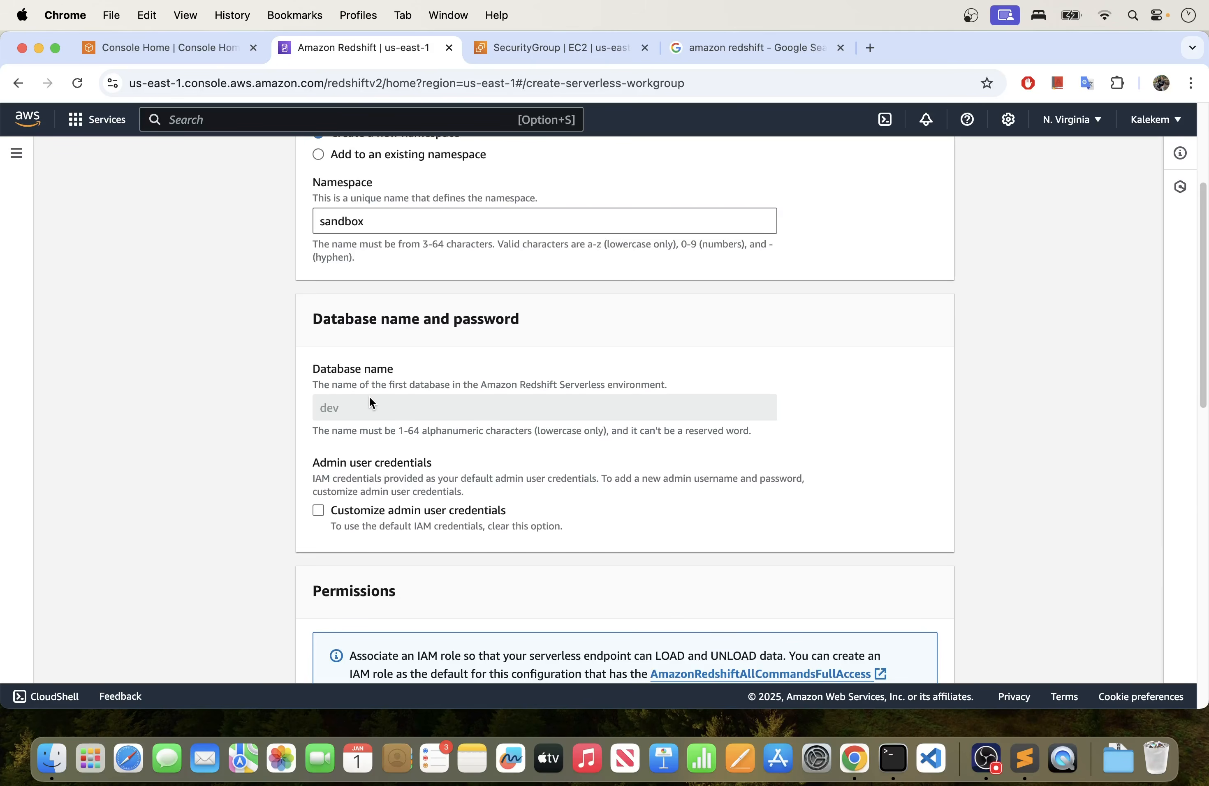
scroll(369, 395, down, 1)
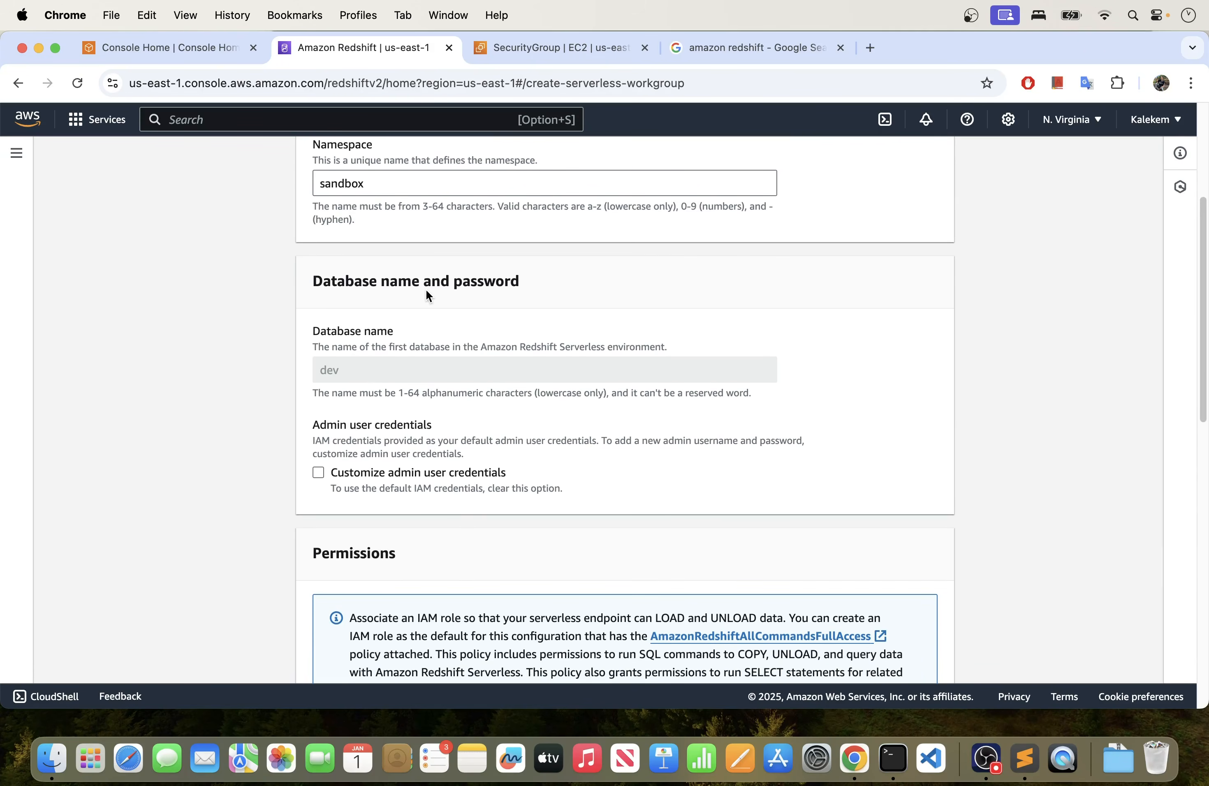
scroll(396, 391, down, 3)
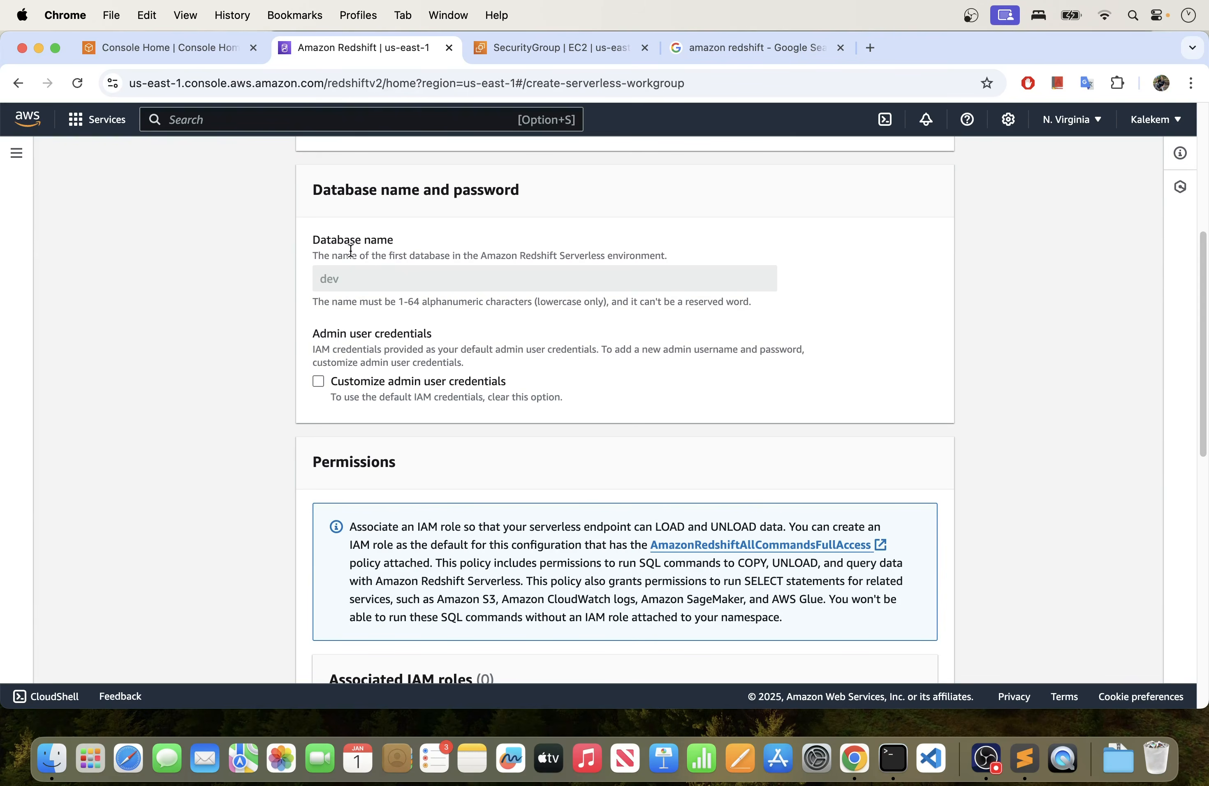
click(318, 382)
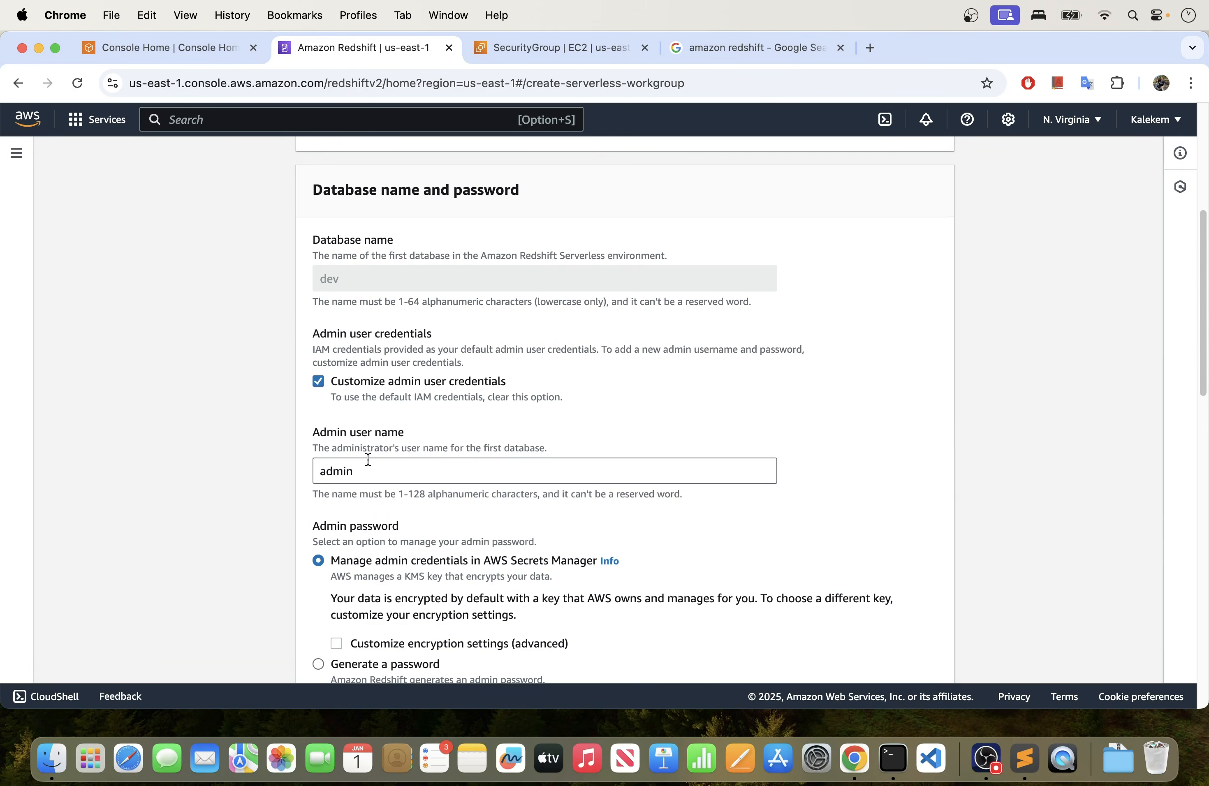
scroll(368, 457, down, 2)
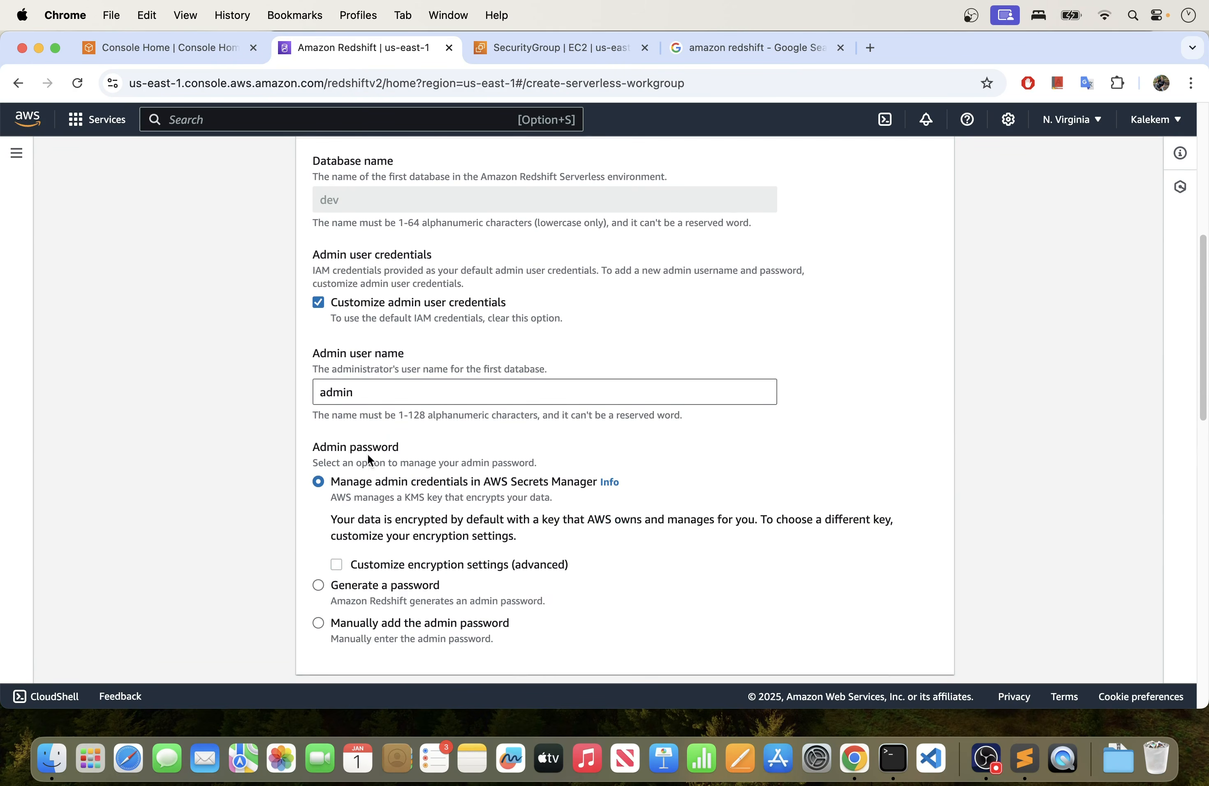
click(361, 388)
- Choose to add the admin password manually and enter the admin user password
scroll(402, 487, down, 2)
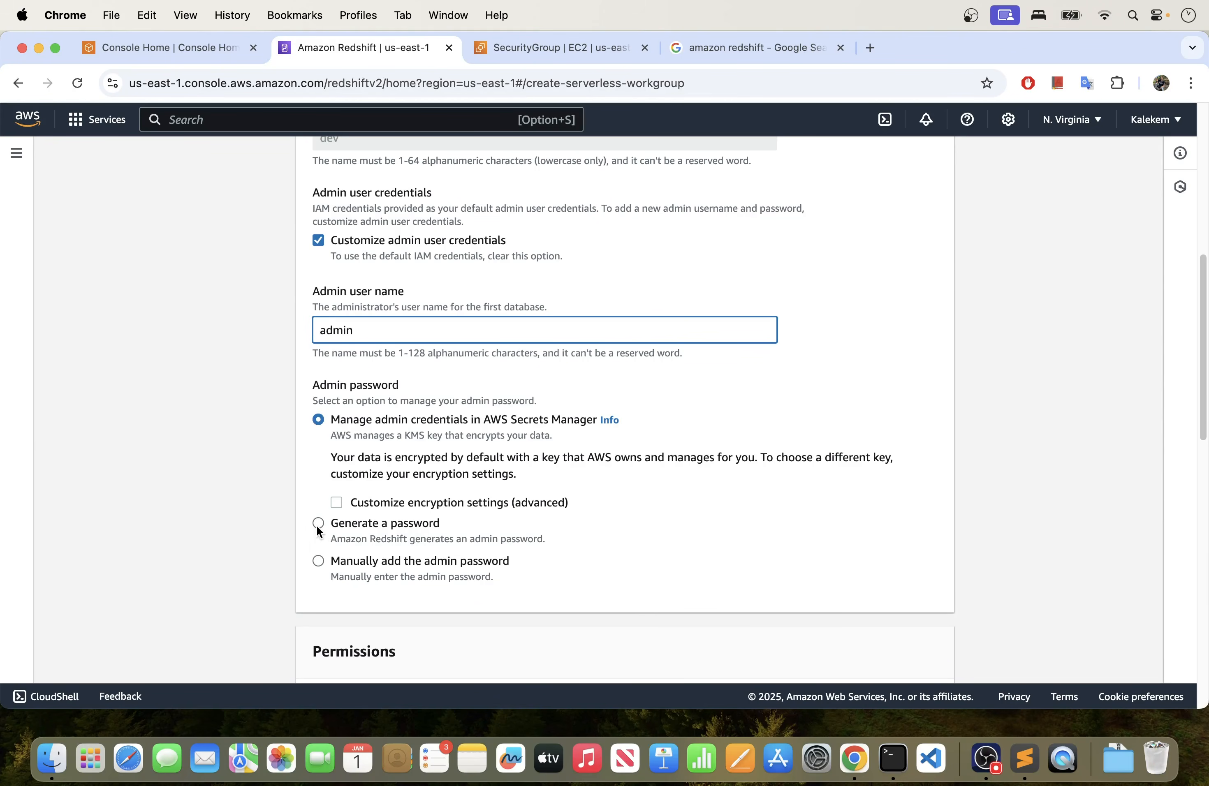
scroll(319, 530, down, 2)
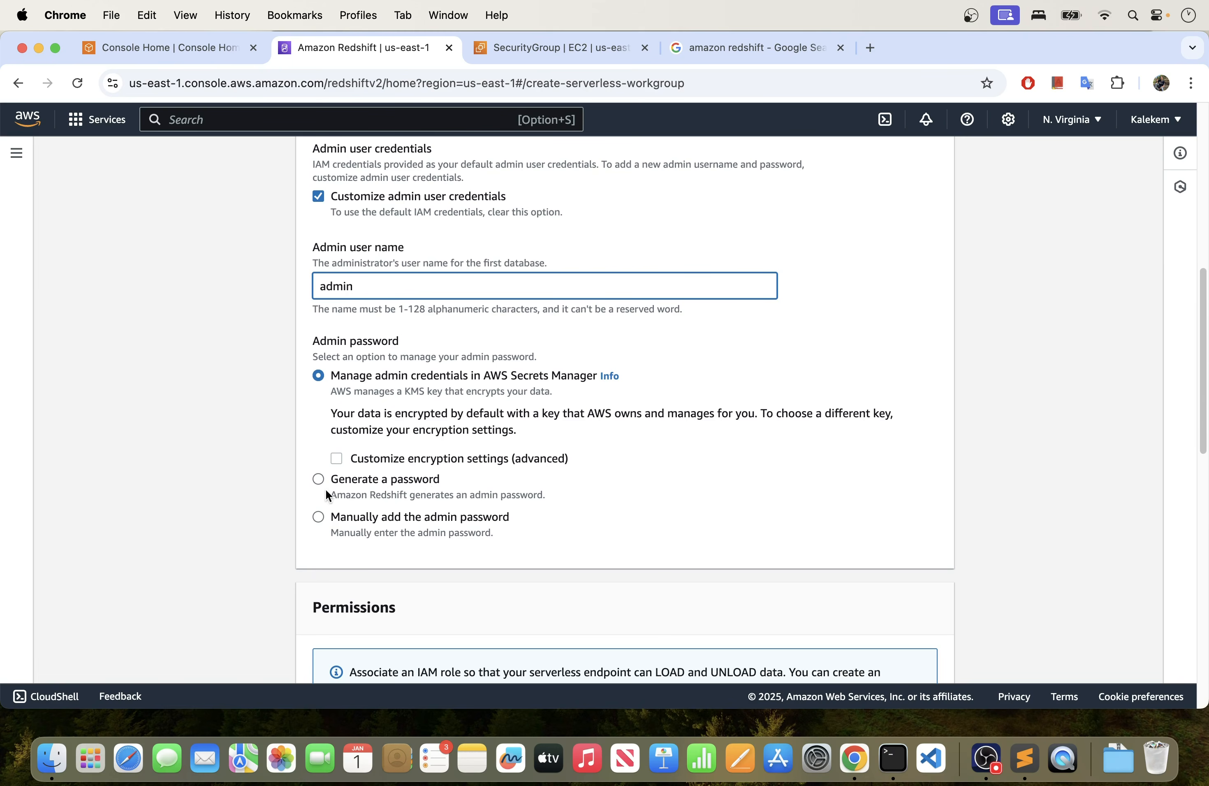
click(319, 479)
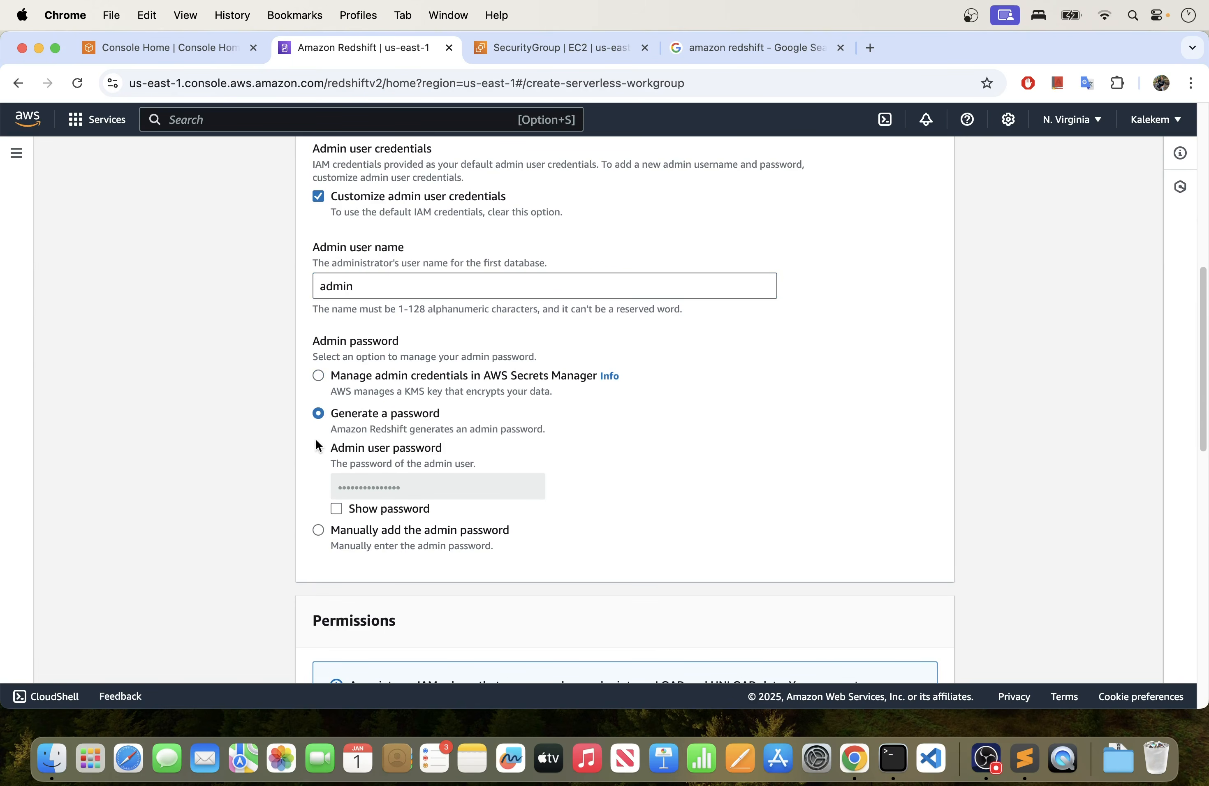
click(316, 530)
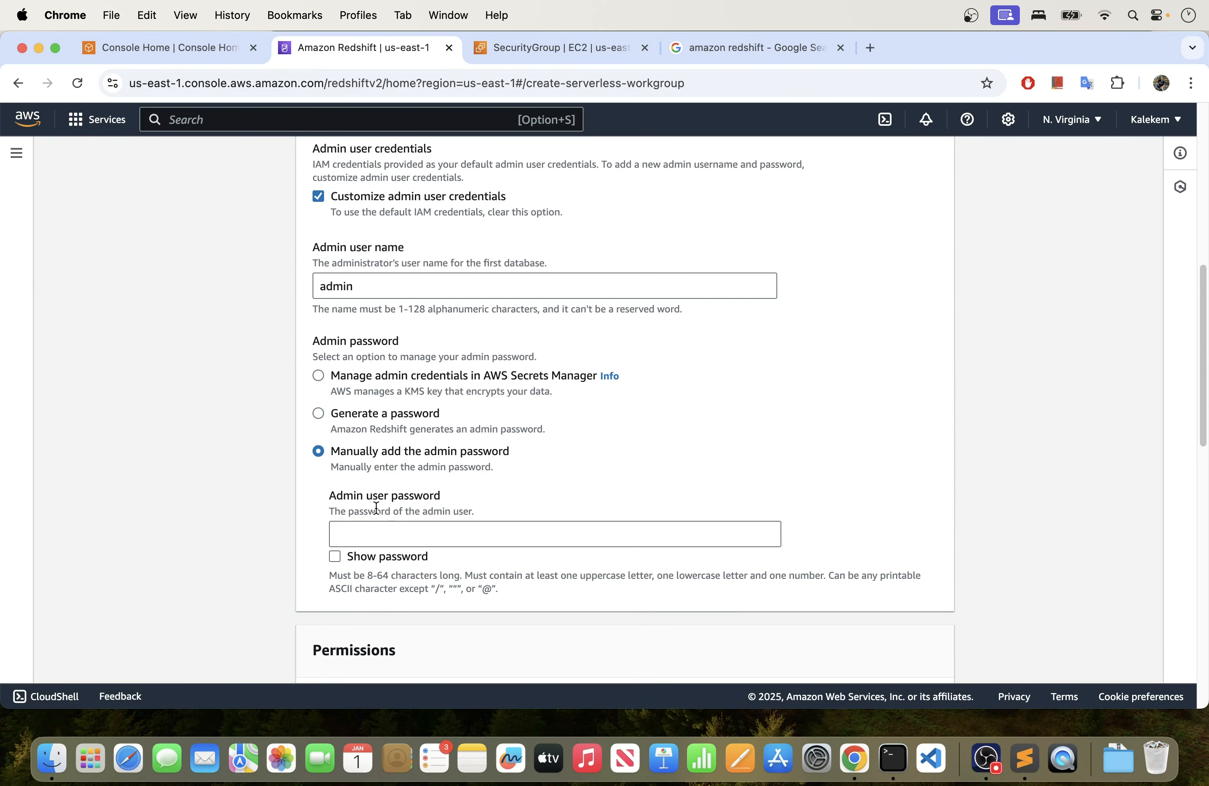
scroll(376, 508, down, 1)
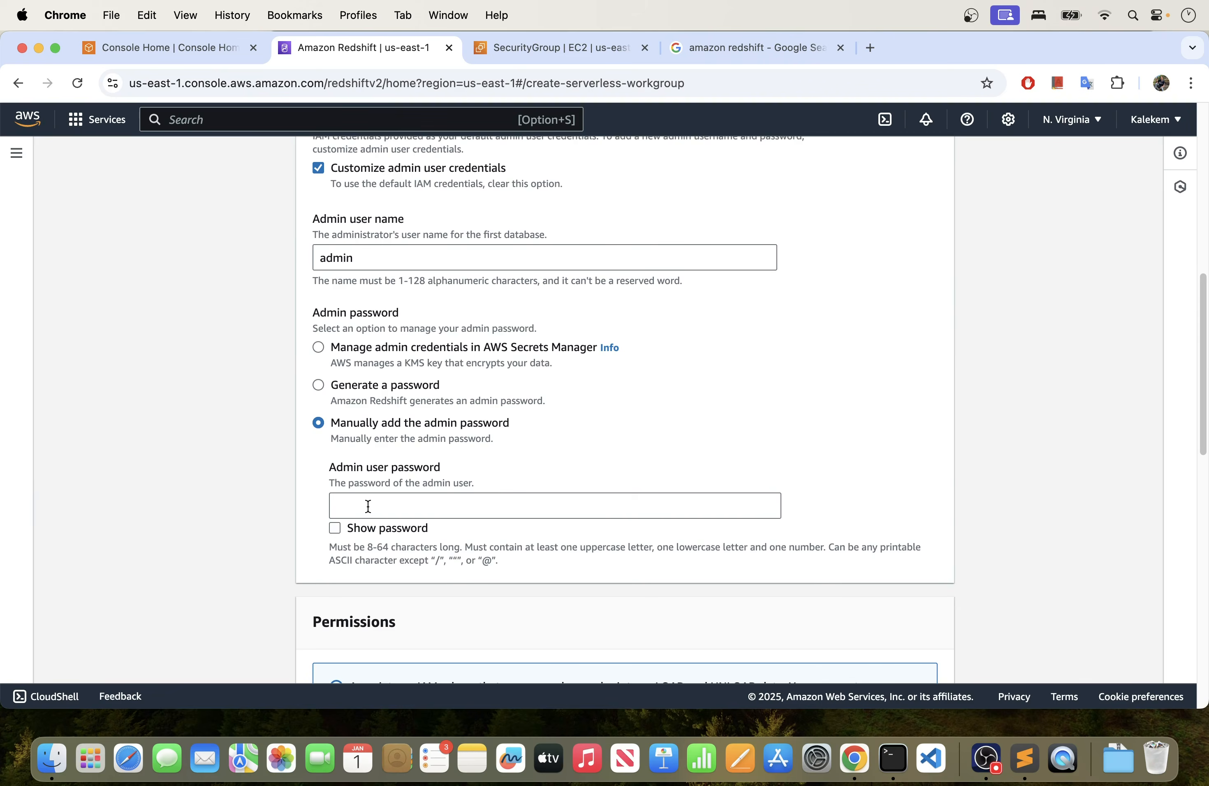
click(367, 508)
text(A)
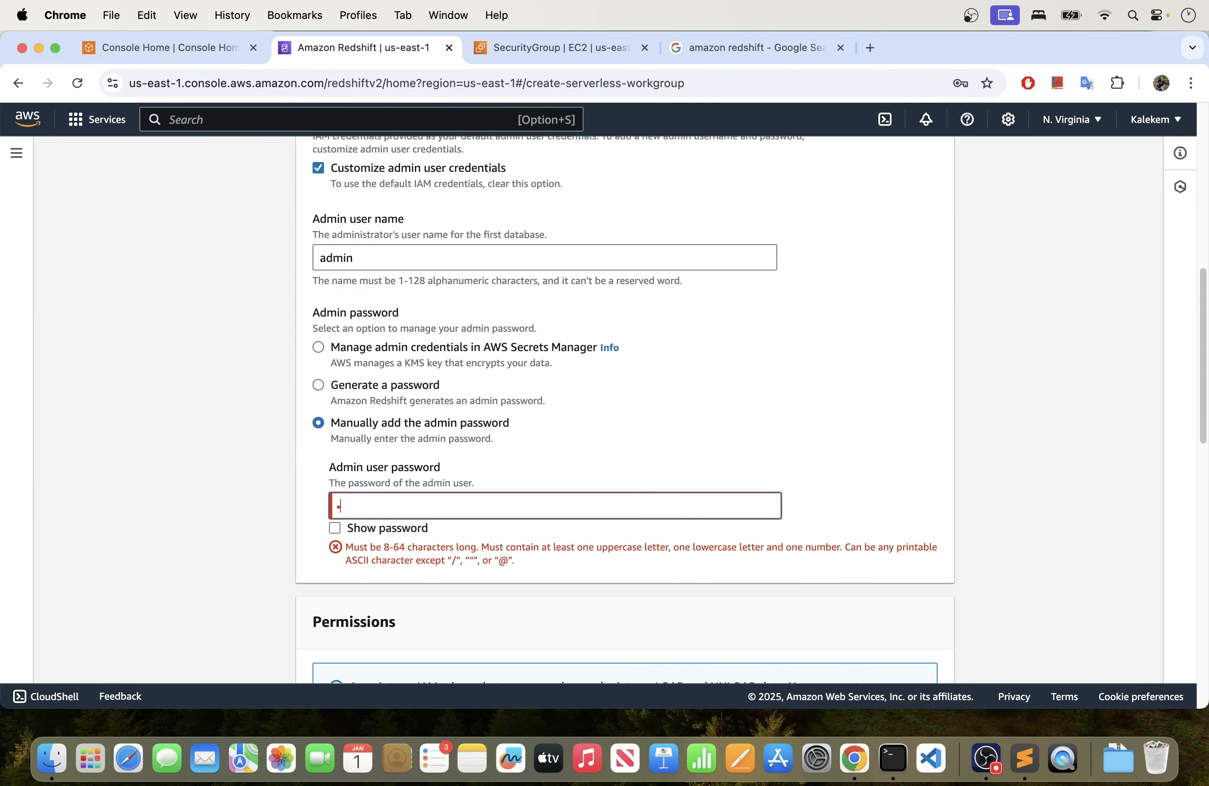
text(dmin12345)
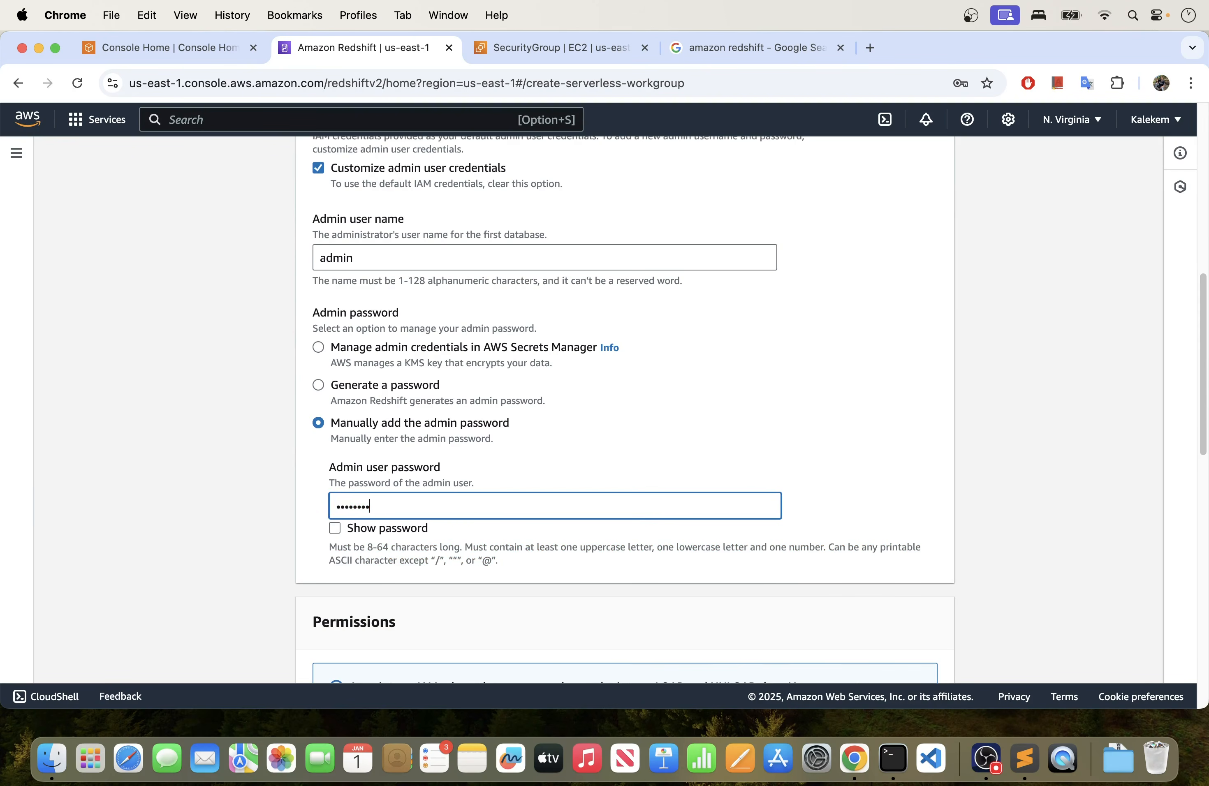
text(6)
- Create a default IAM role for the namespace with access to any S3 bucket
scroll(396, 429, down, 5)
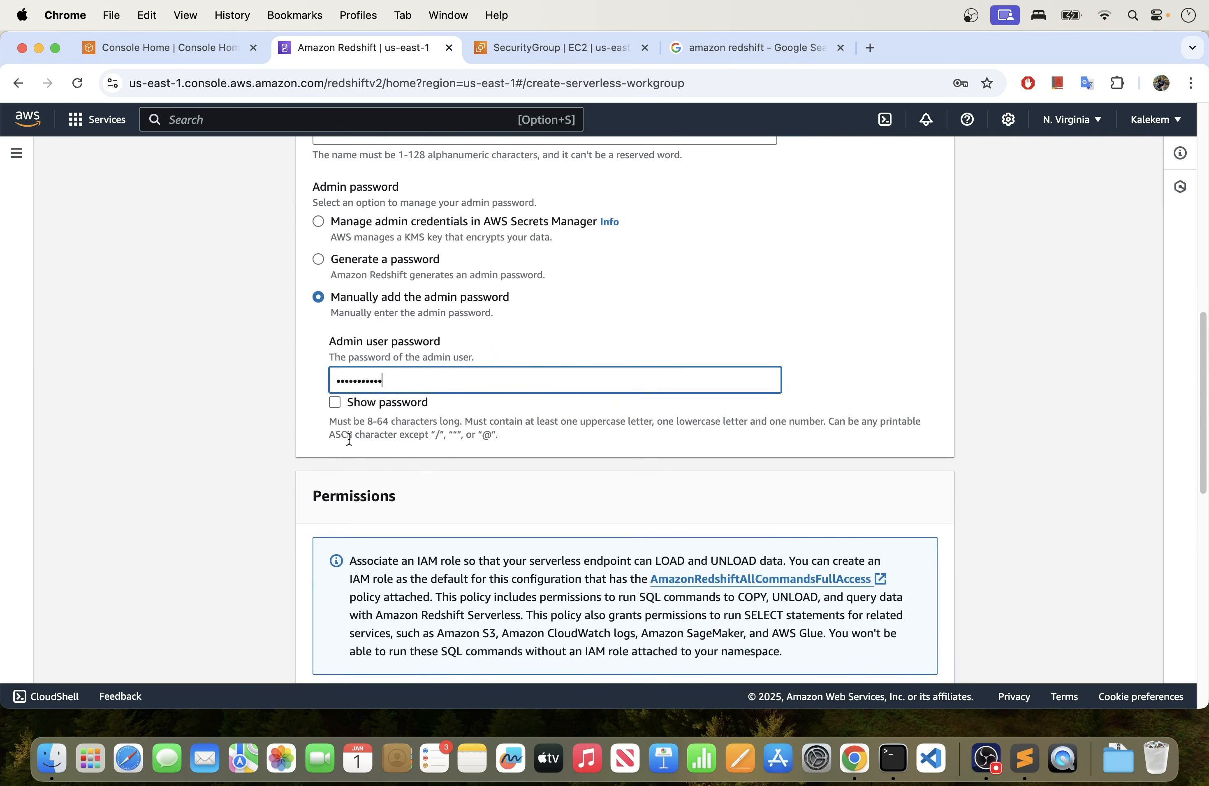
scroll(333, 416, down, 9)
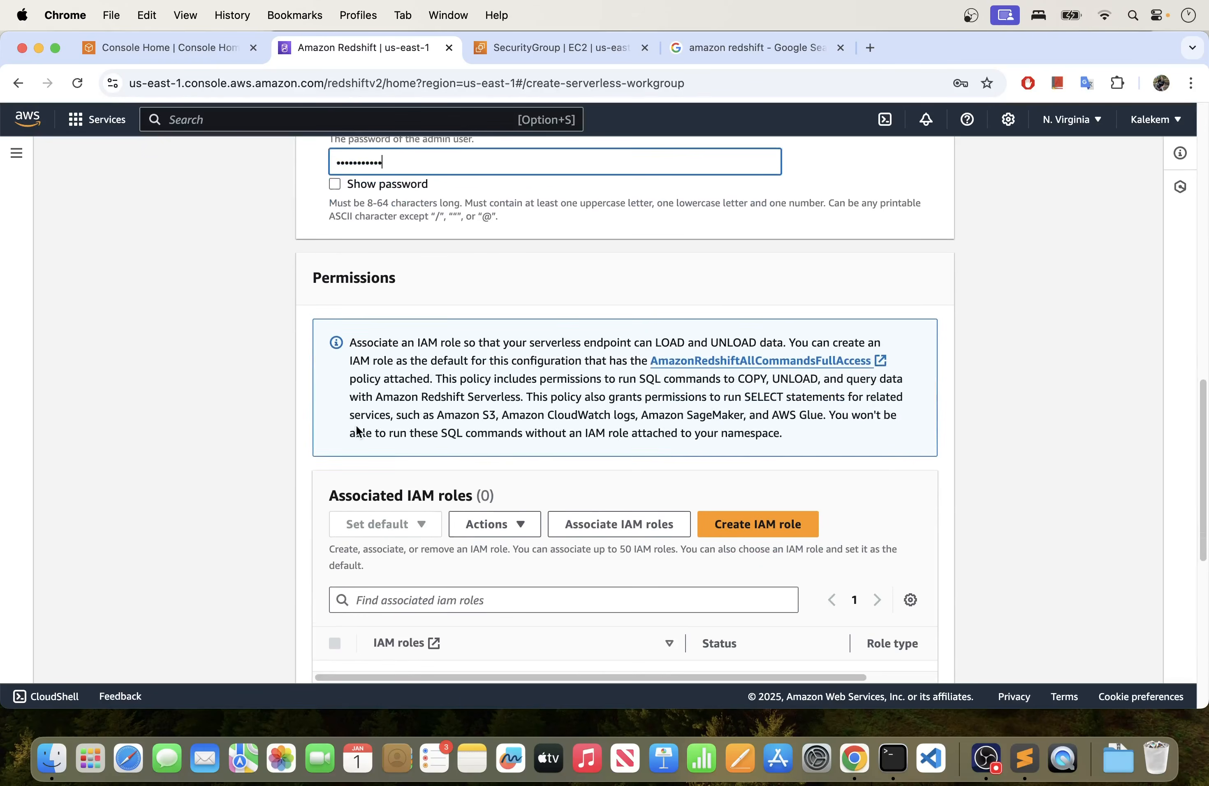
scroll(356, 425, down, 5)
scroll(356, 425, up, 7)
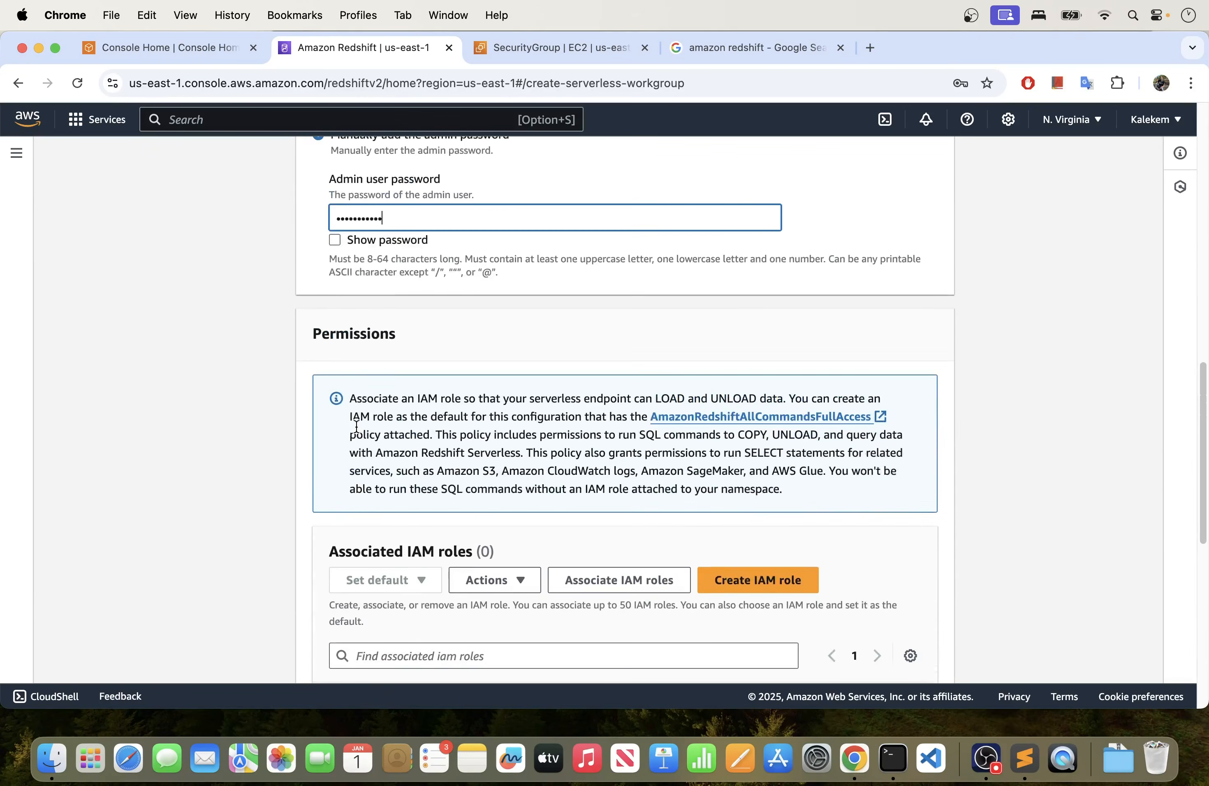
scroll(356, 425, down, 3)
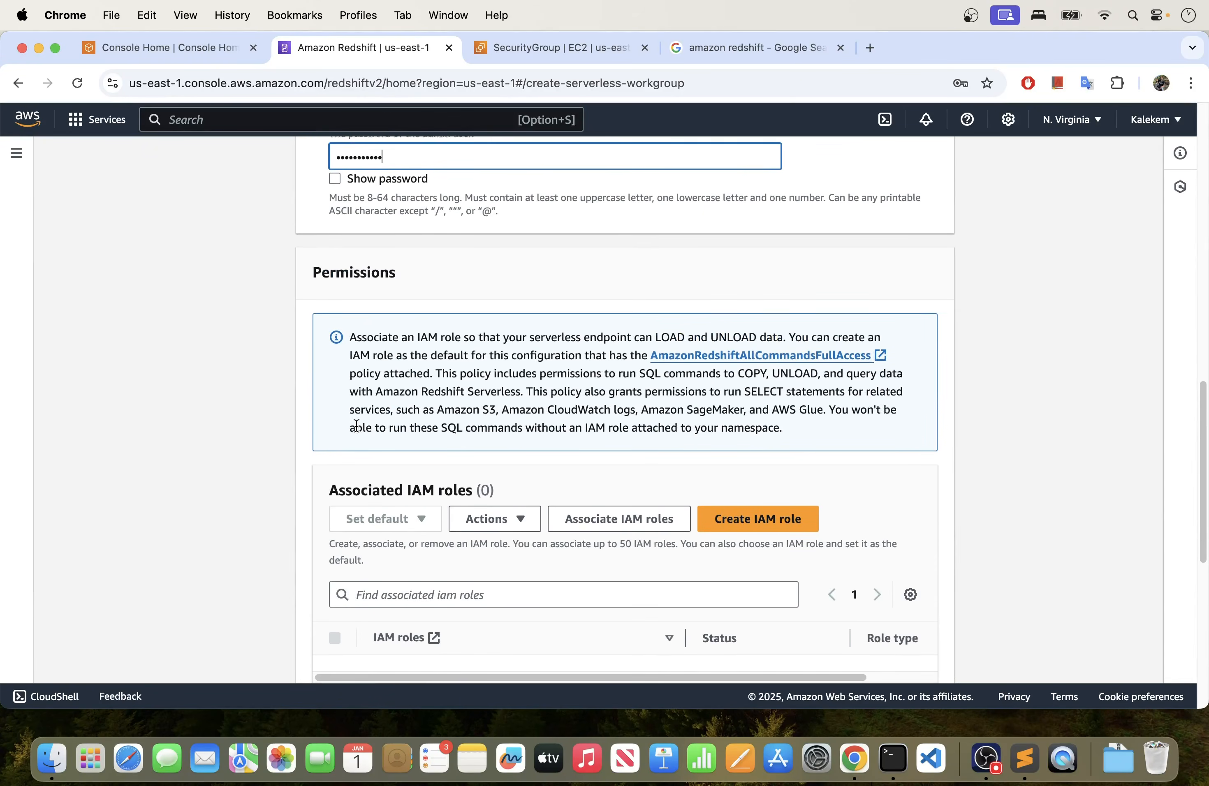
scroll(357, 426, down, 4)
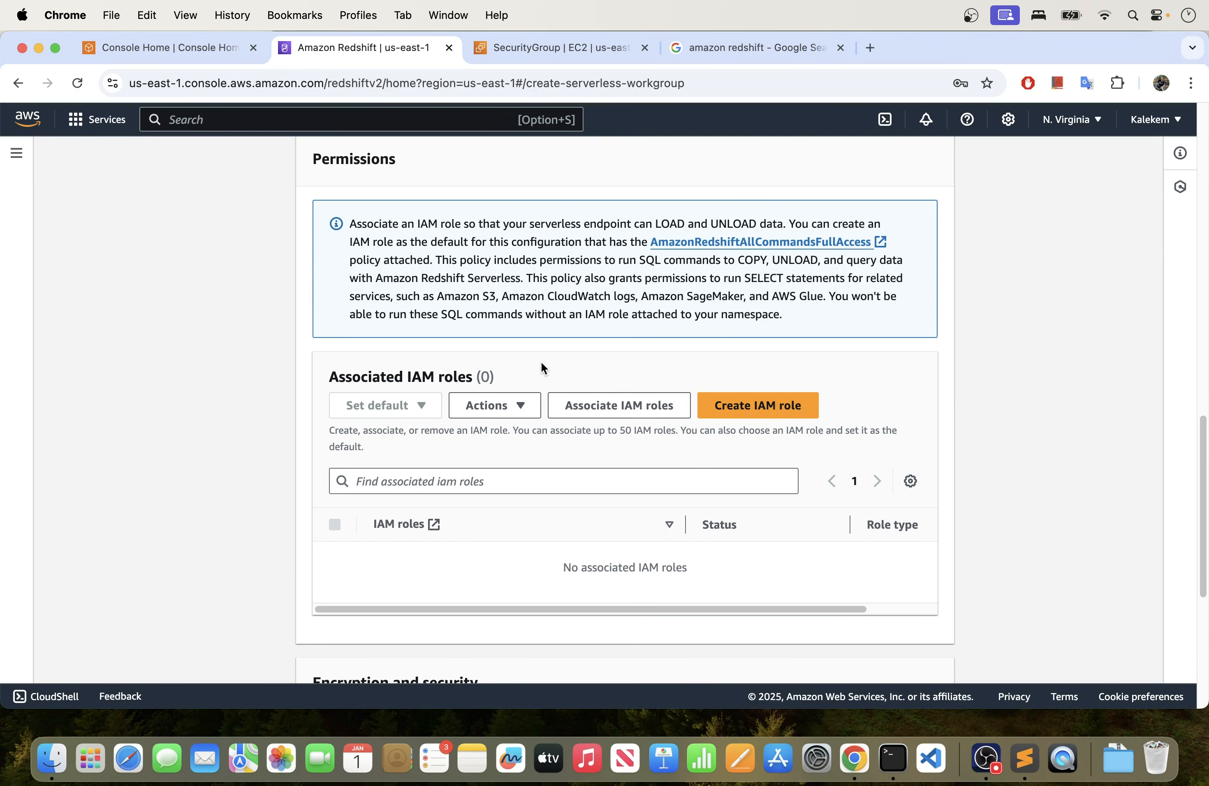
click(737, 412)
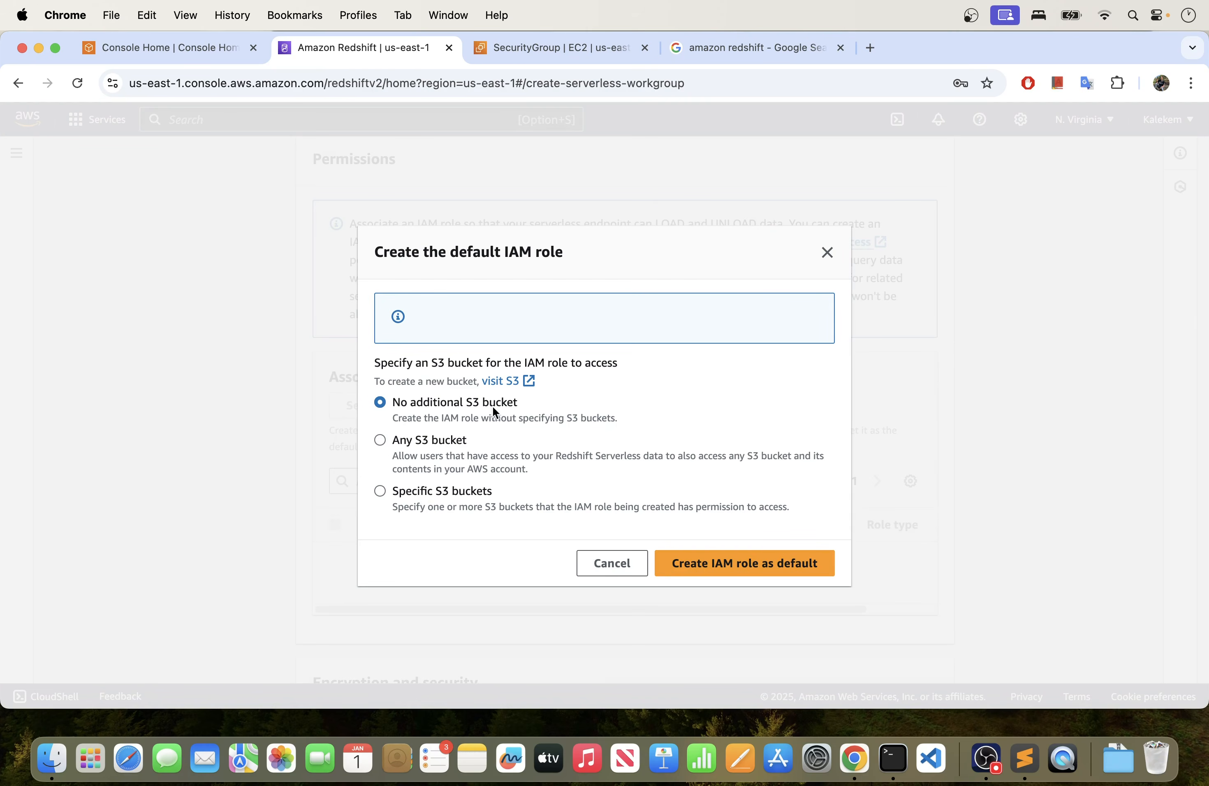
click(380, 441)
click(700, 571)
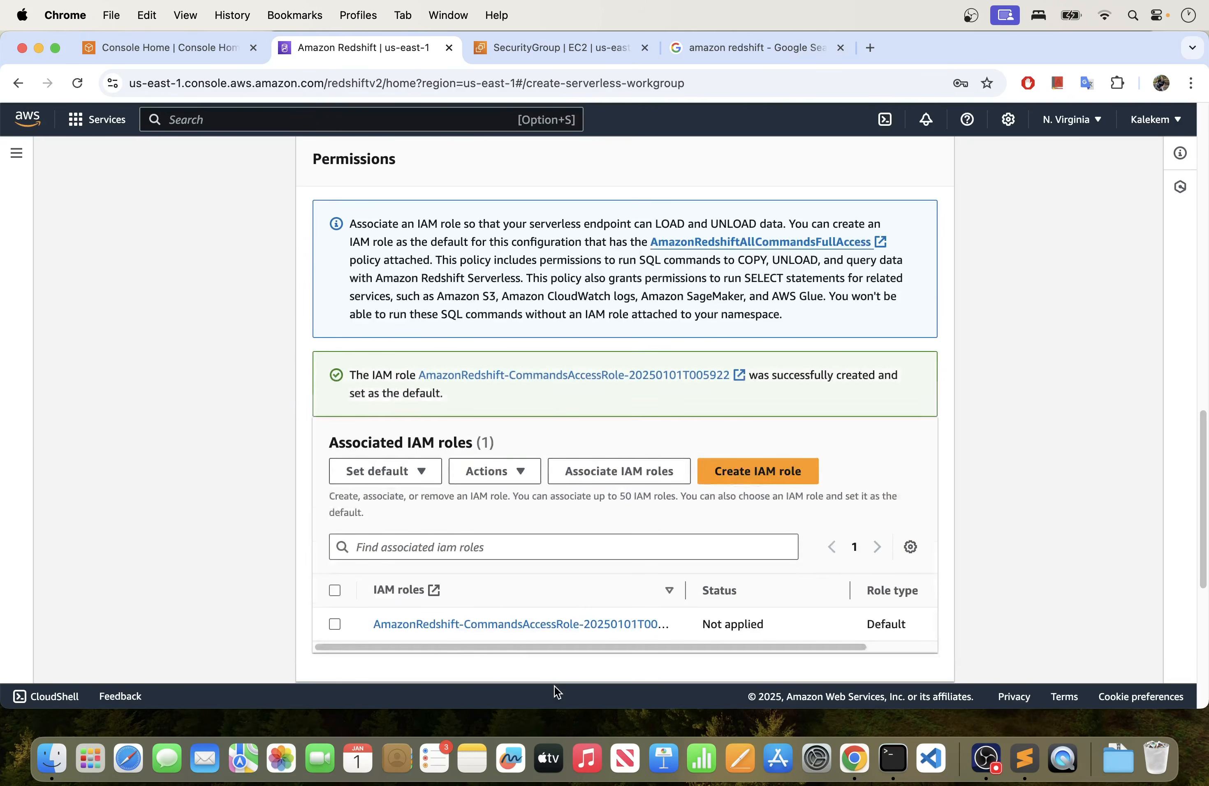
- Select the new default IAM role among the associated roles and proceed to the review with default encryption and no audit log exports
scroll(494, 605, down, 2)
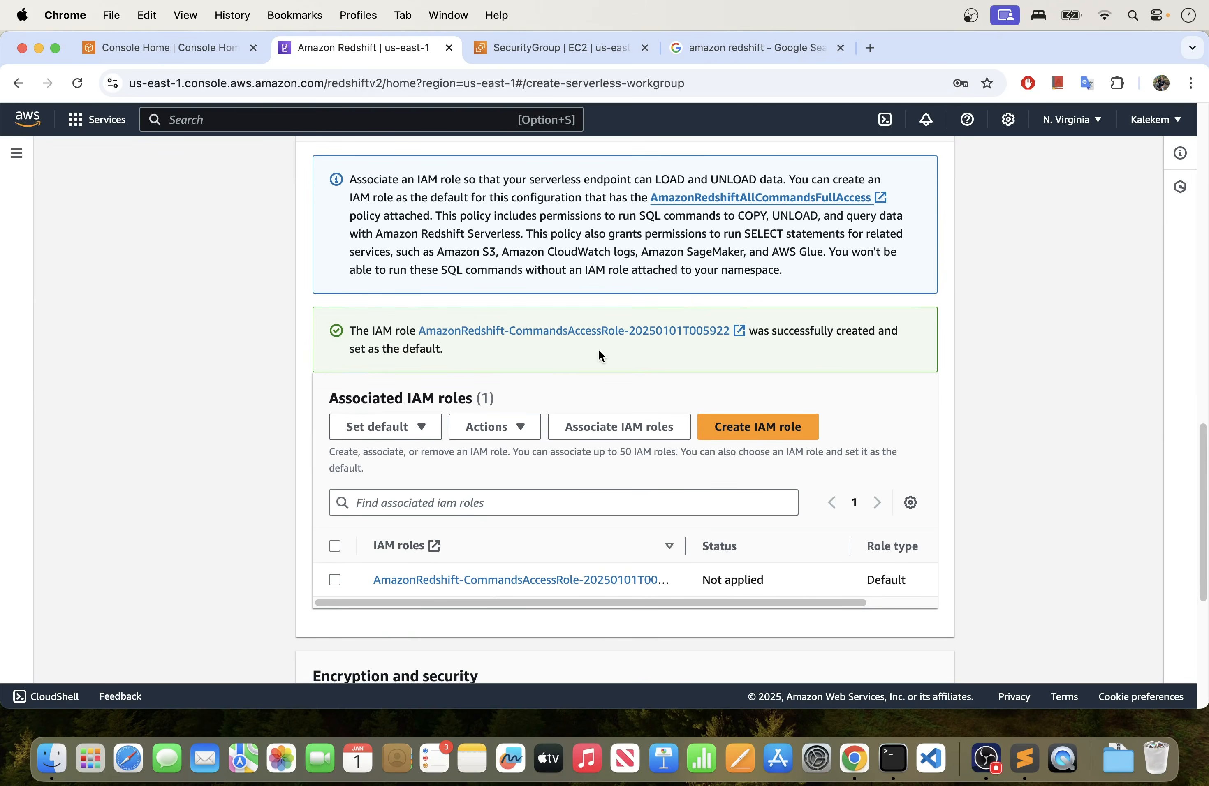
click(334, 581)
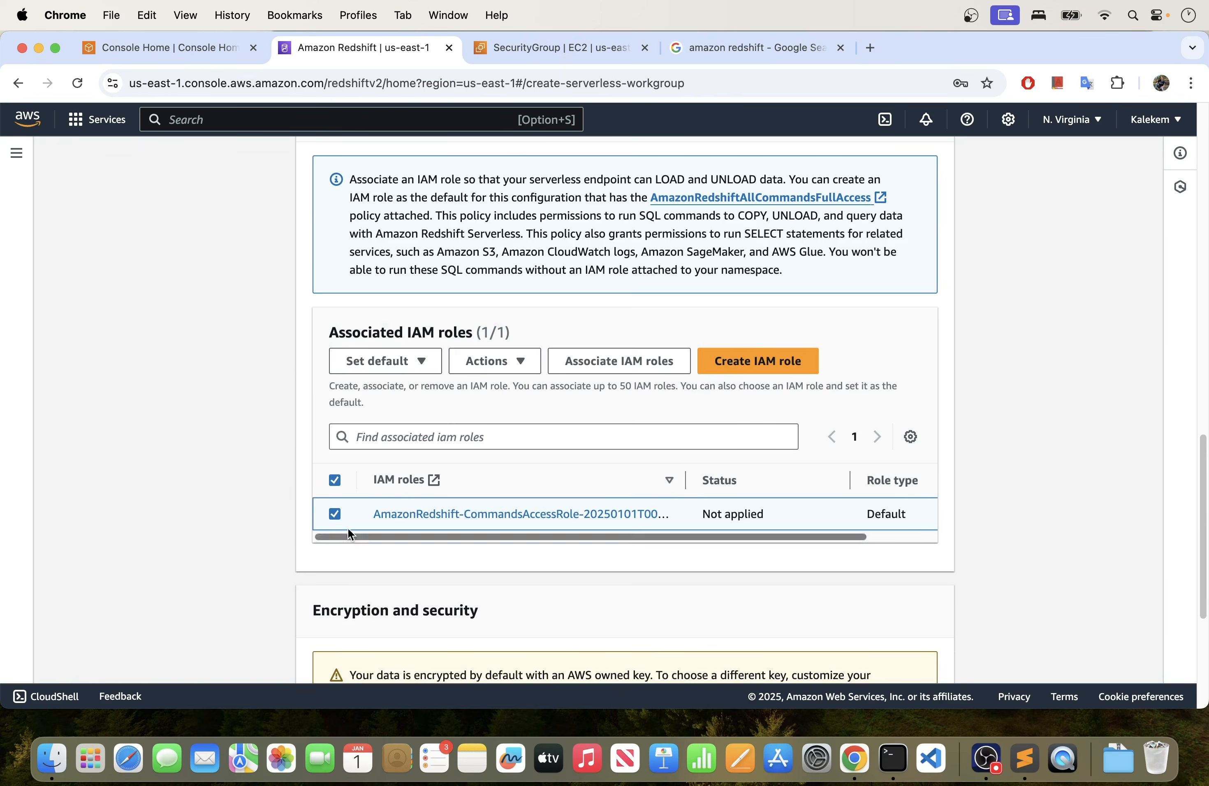
scroll(388, 557, down, 4)
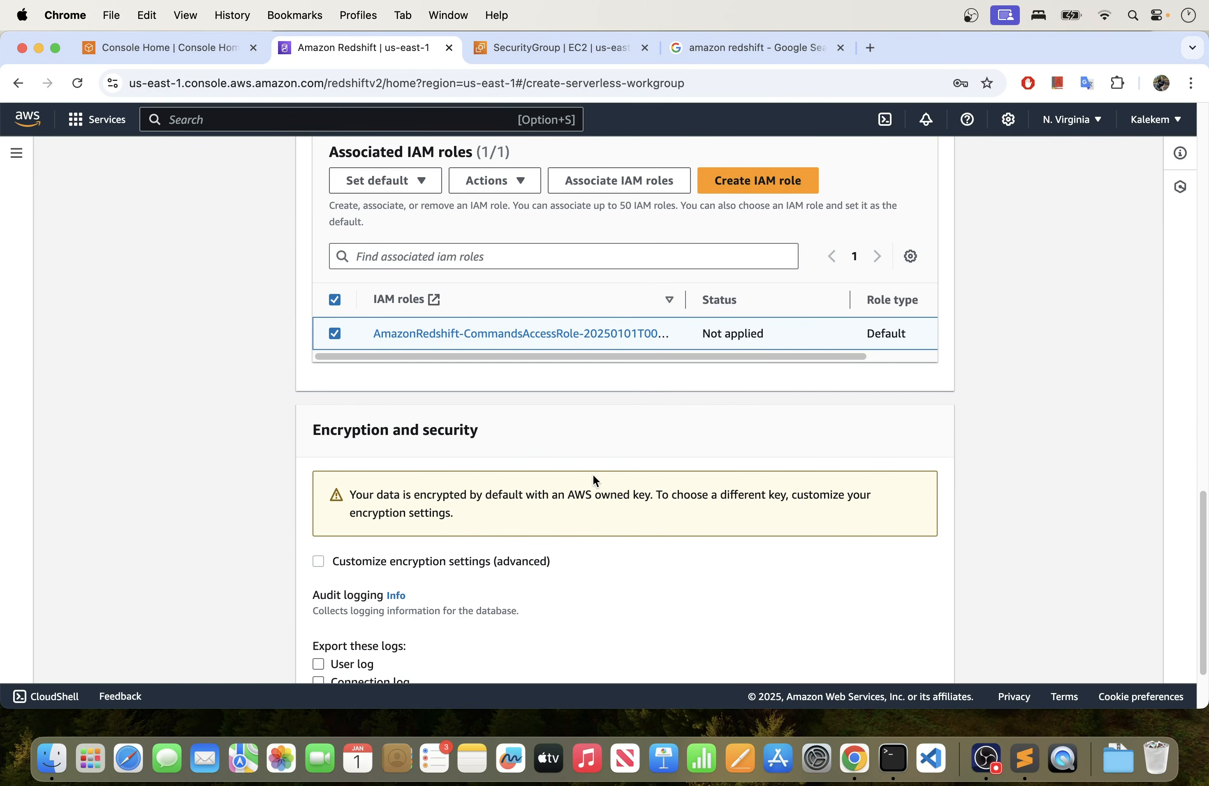
scroll(602, 556, down, 2)
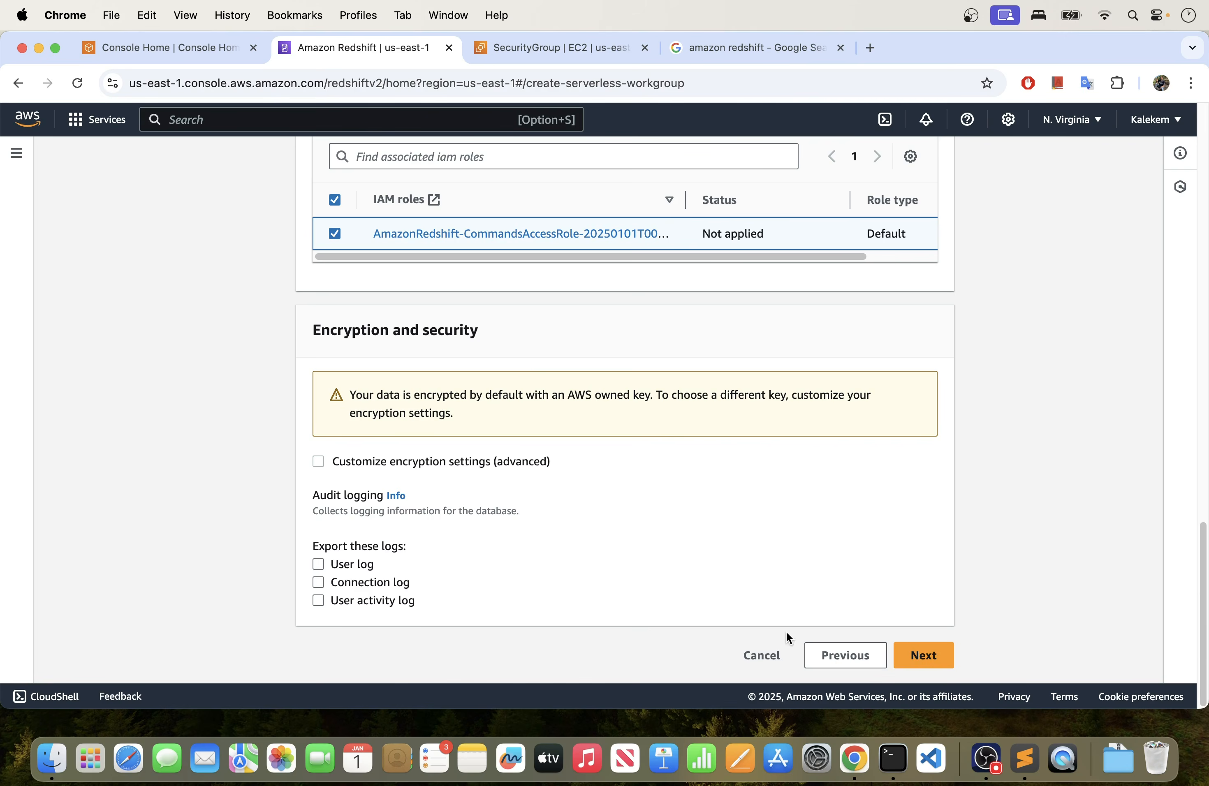
click(931, 663)
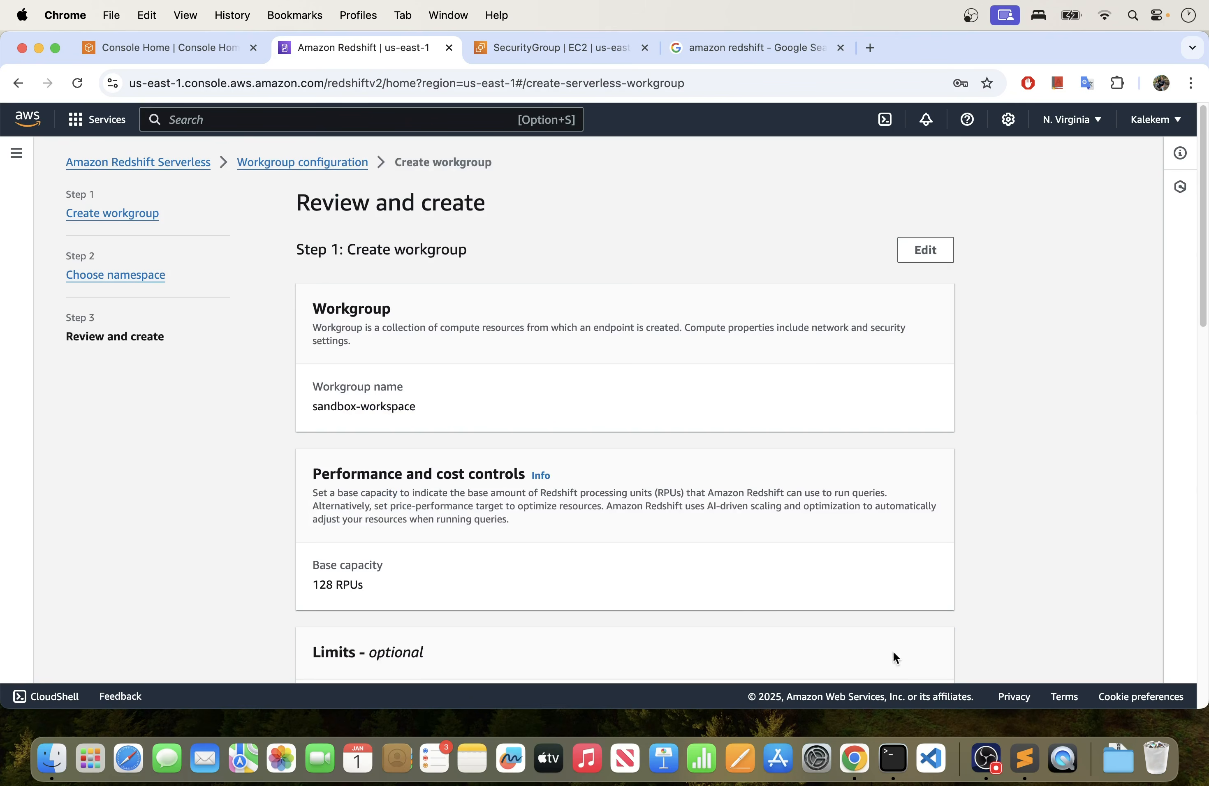
- Review the workgroup name, base capacity, network and security, namespace, database credentials and permissions before creation
scroll(466, 434, down, 12)
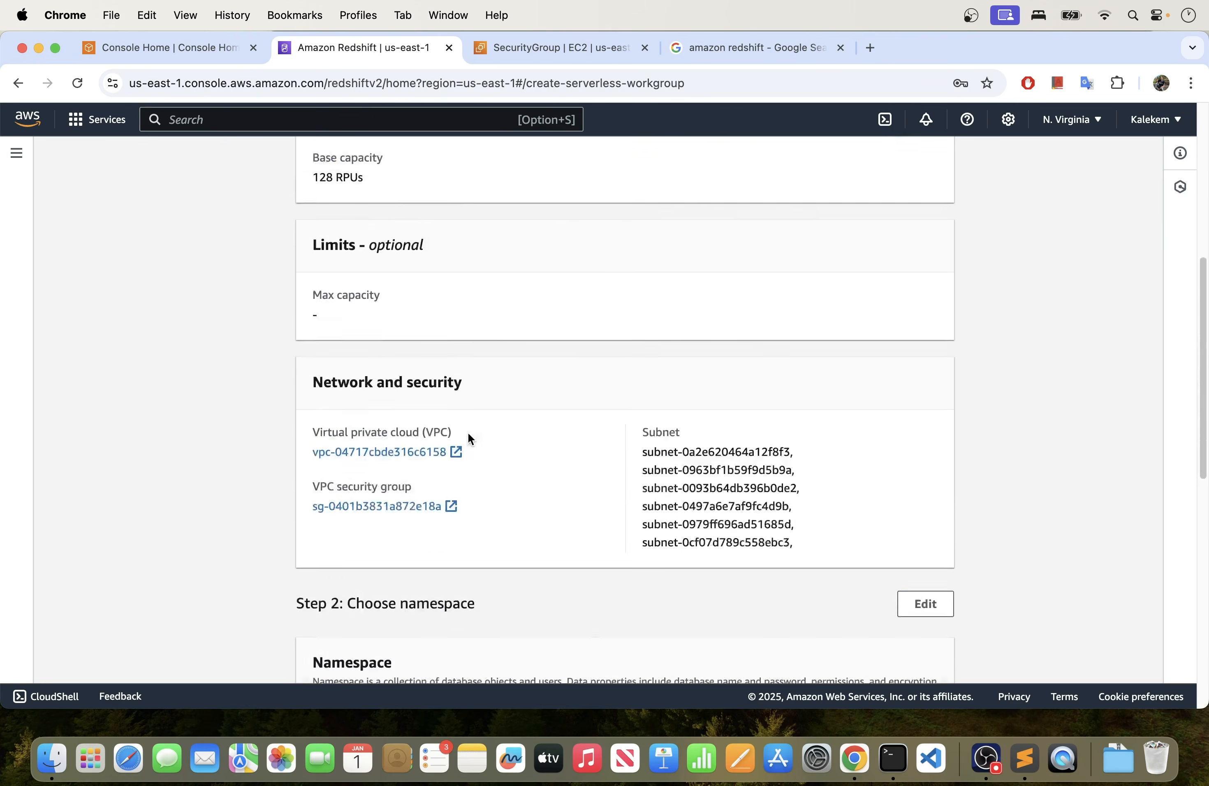
scroll(448, 380, up, 1)
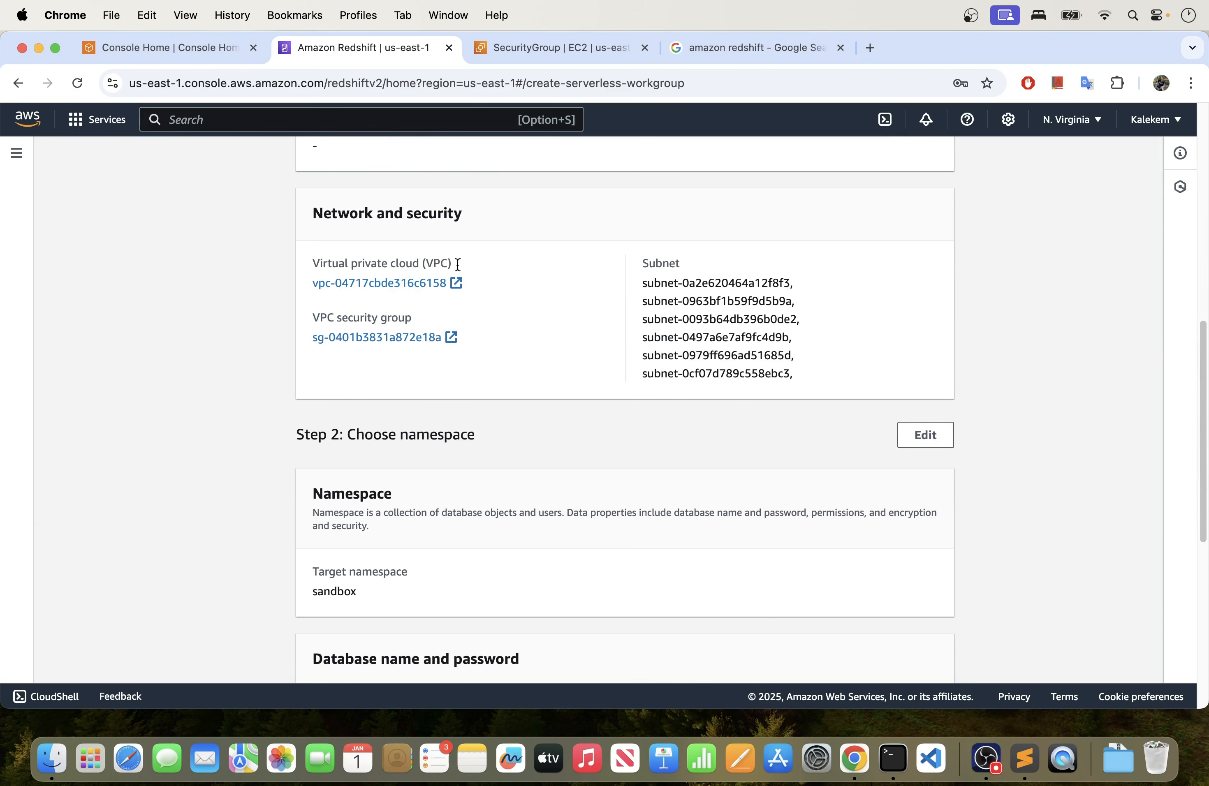
scroll(442, 322, up, 12)
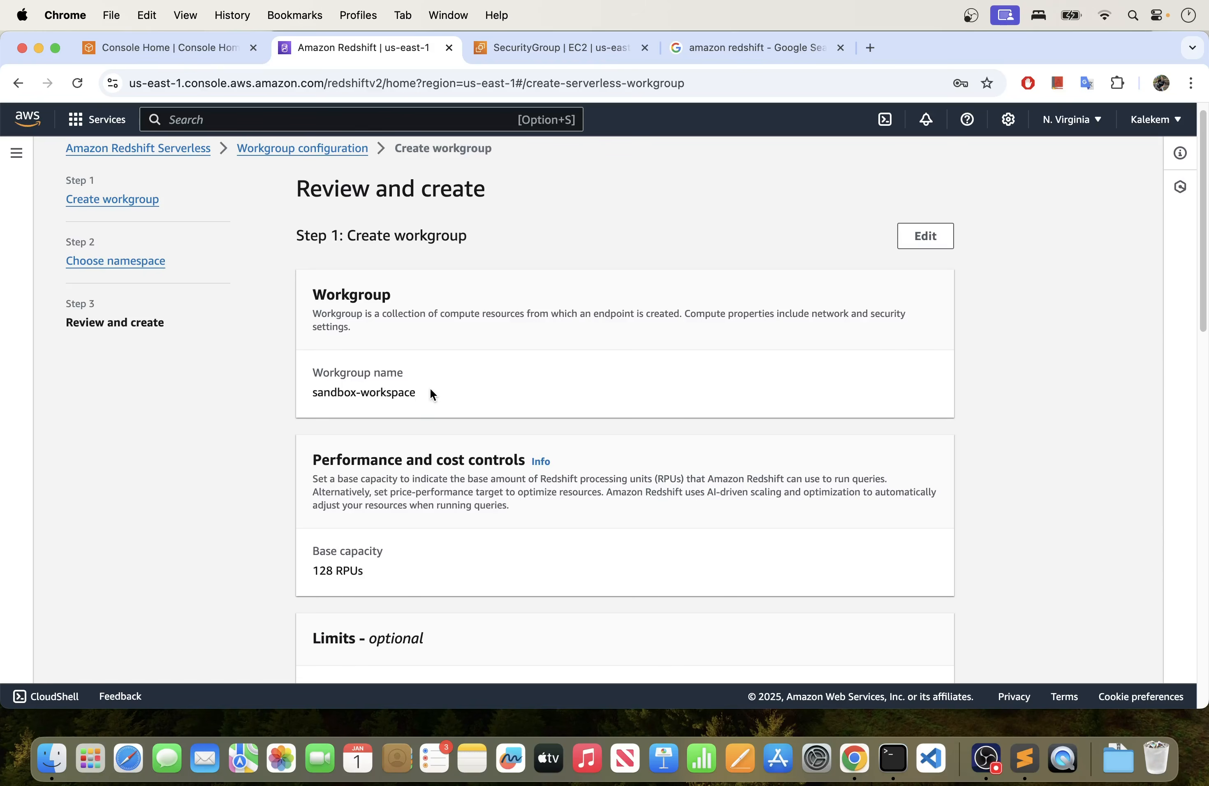
drag(430, 388, 317, 388)
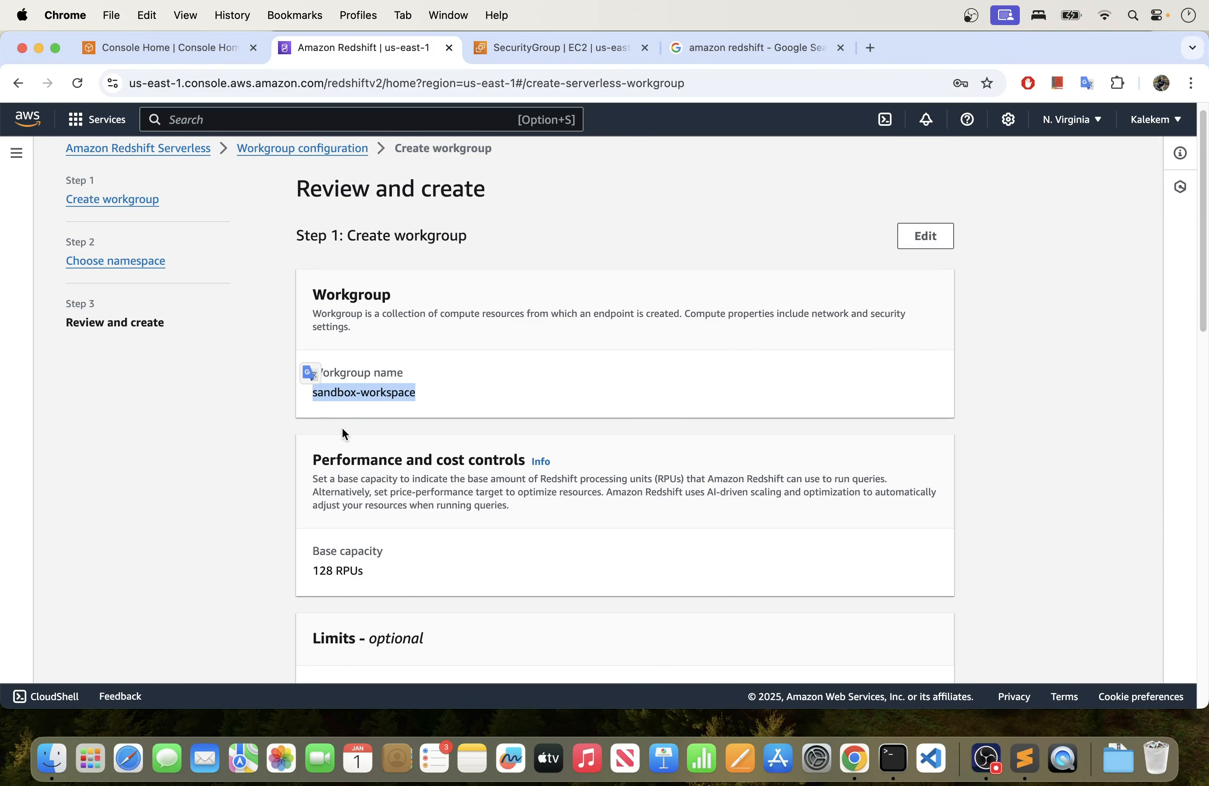
scroll(342, 423, down, 1)
drag(378, 535, 319, 528)
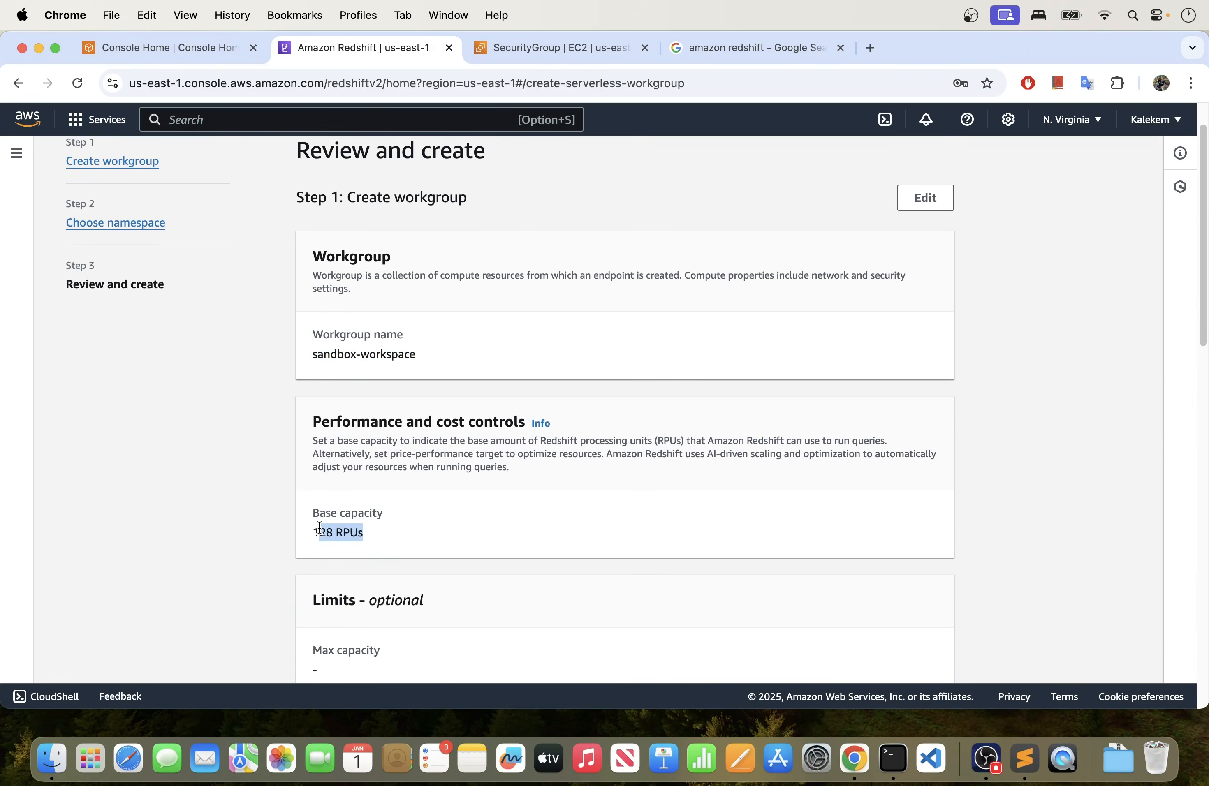
scroll(413, 523, down, 10)
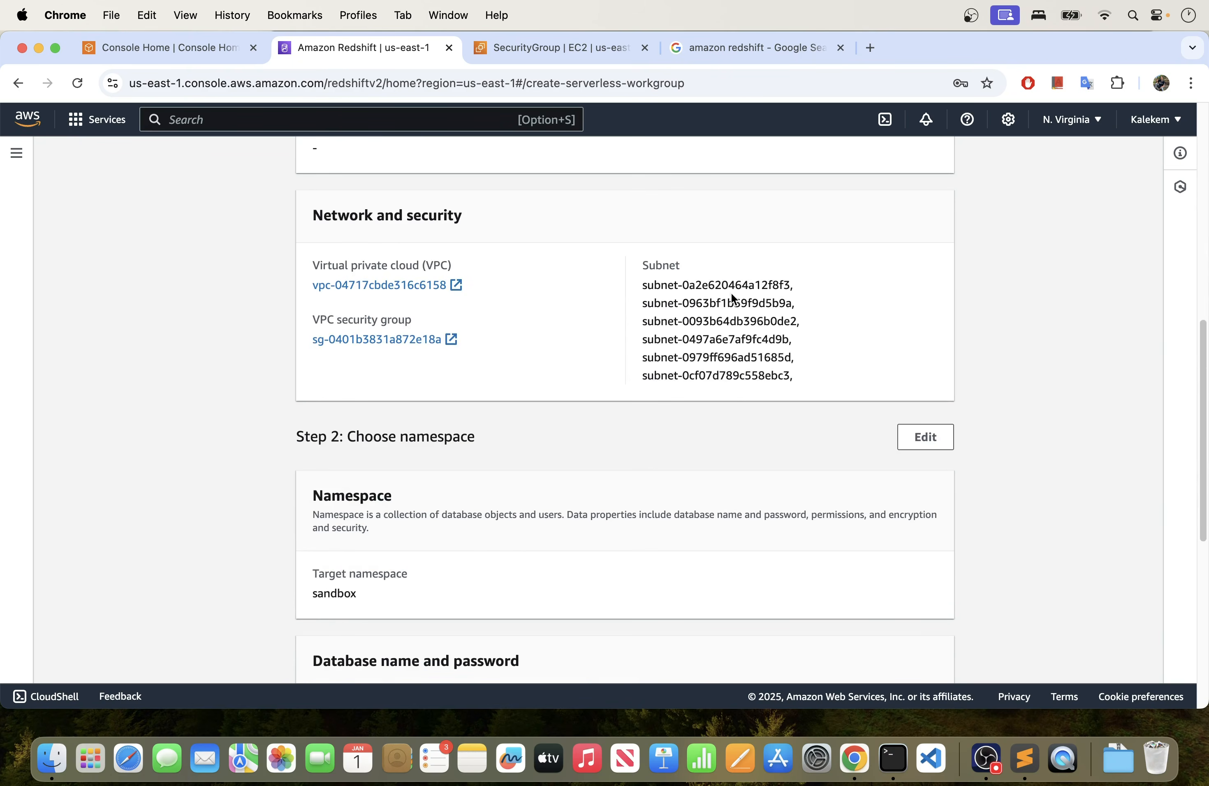
scroll(510, 493, down, 2)
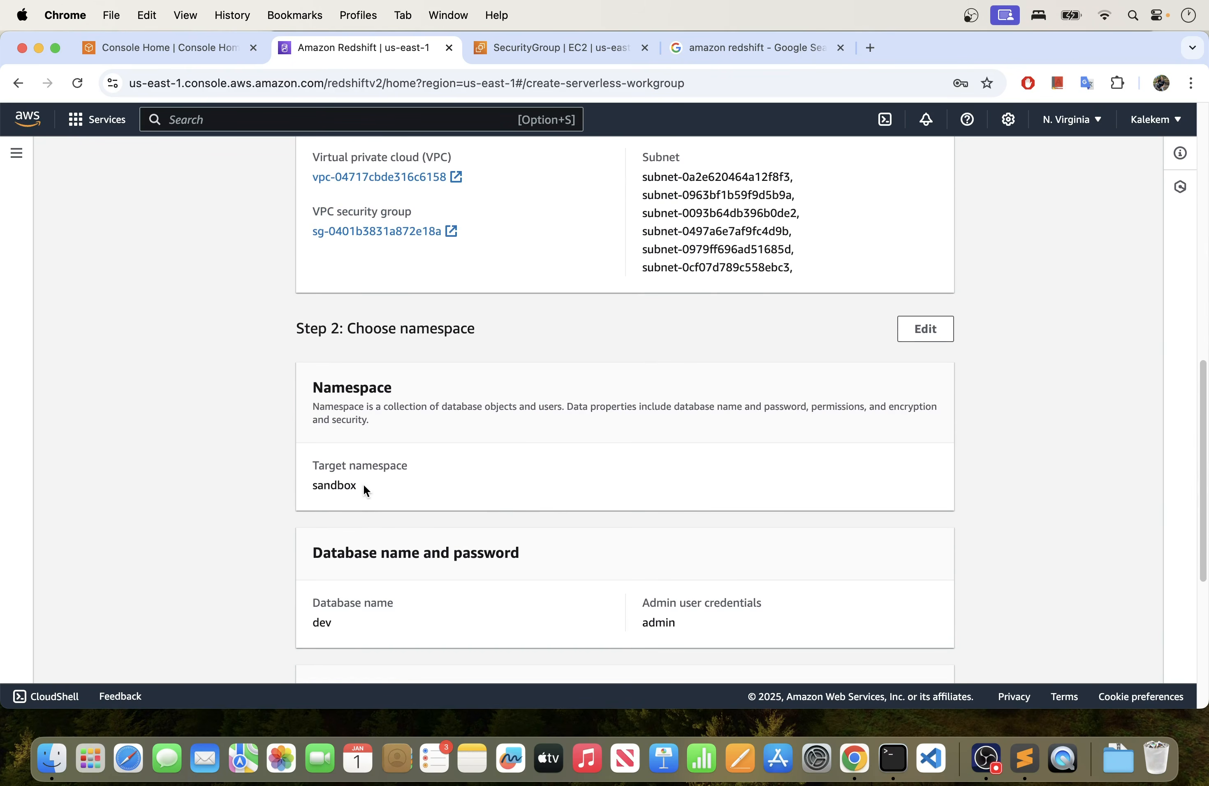
drag(369, 489, 301, 484)
scroll(465, 491, down, 6)
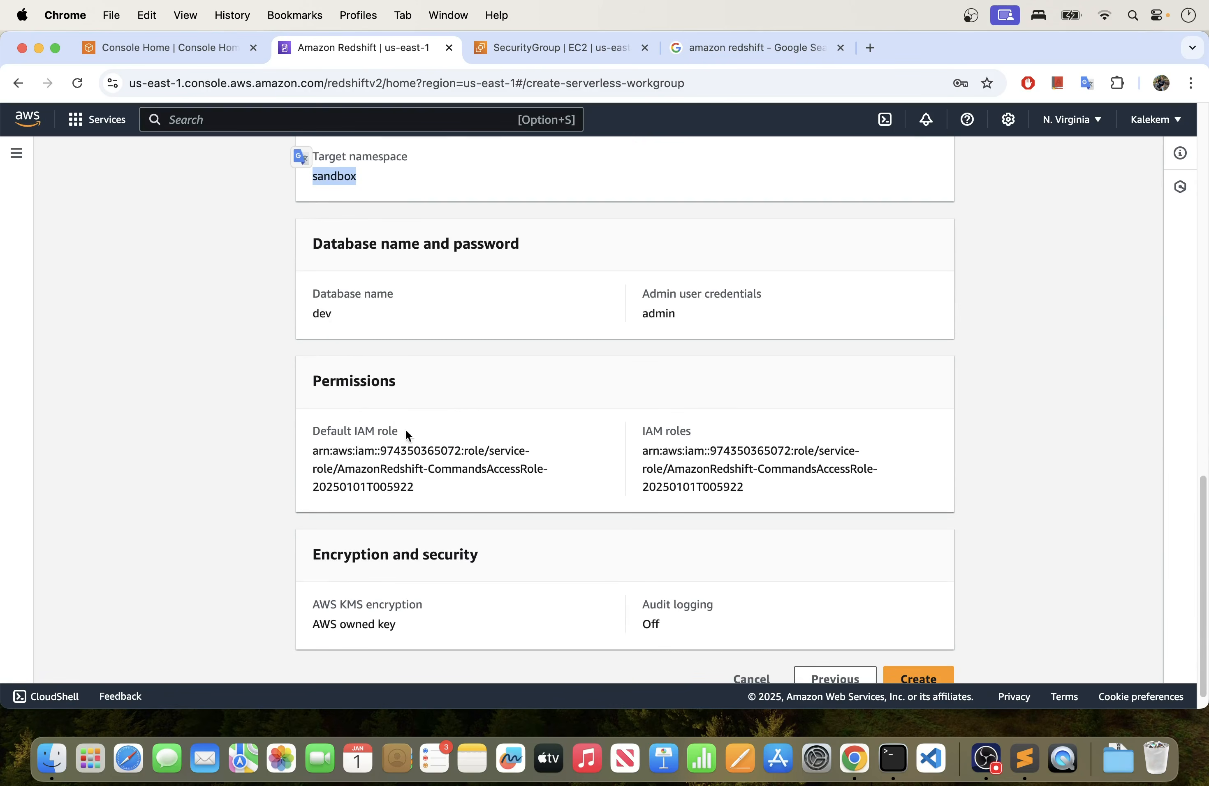
drag(332, 313, 313, 315)
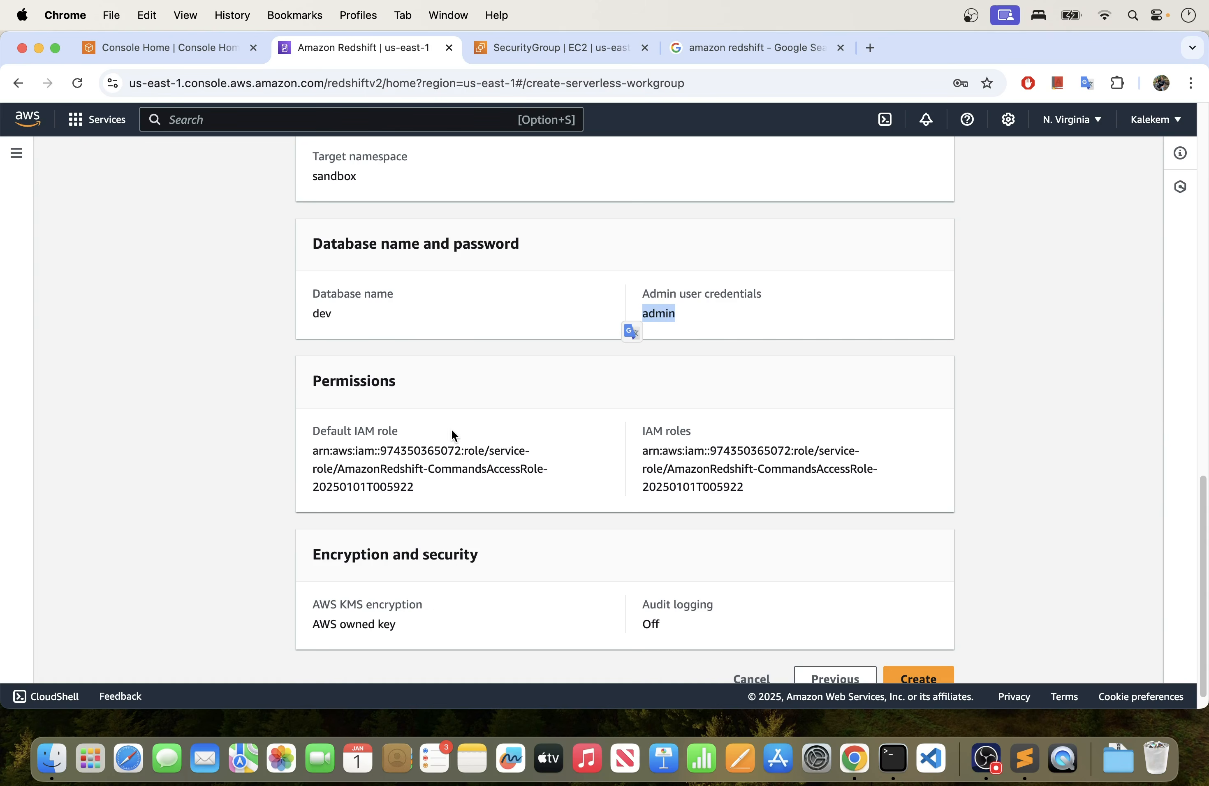
- Create the sandbox-workspace workgroup, expand the dashboard notifications and dismiss the ThrottlingException notice
scroll(523, 451, down, 1)
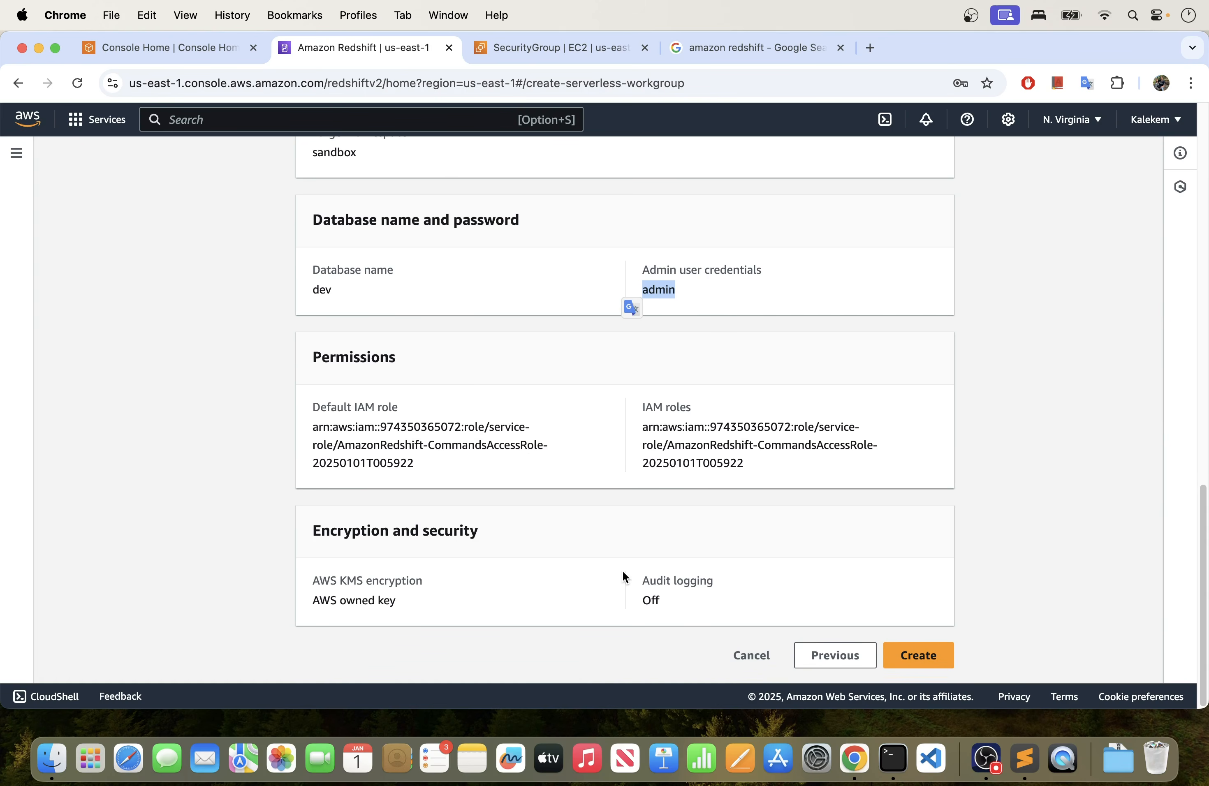
click(922, 656)
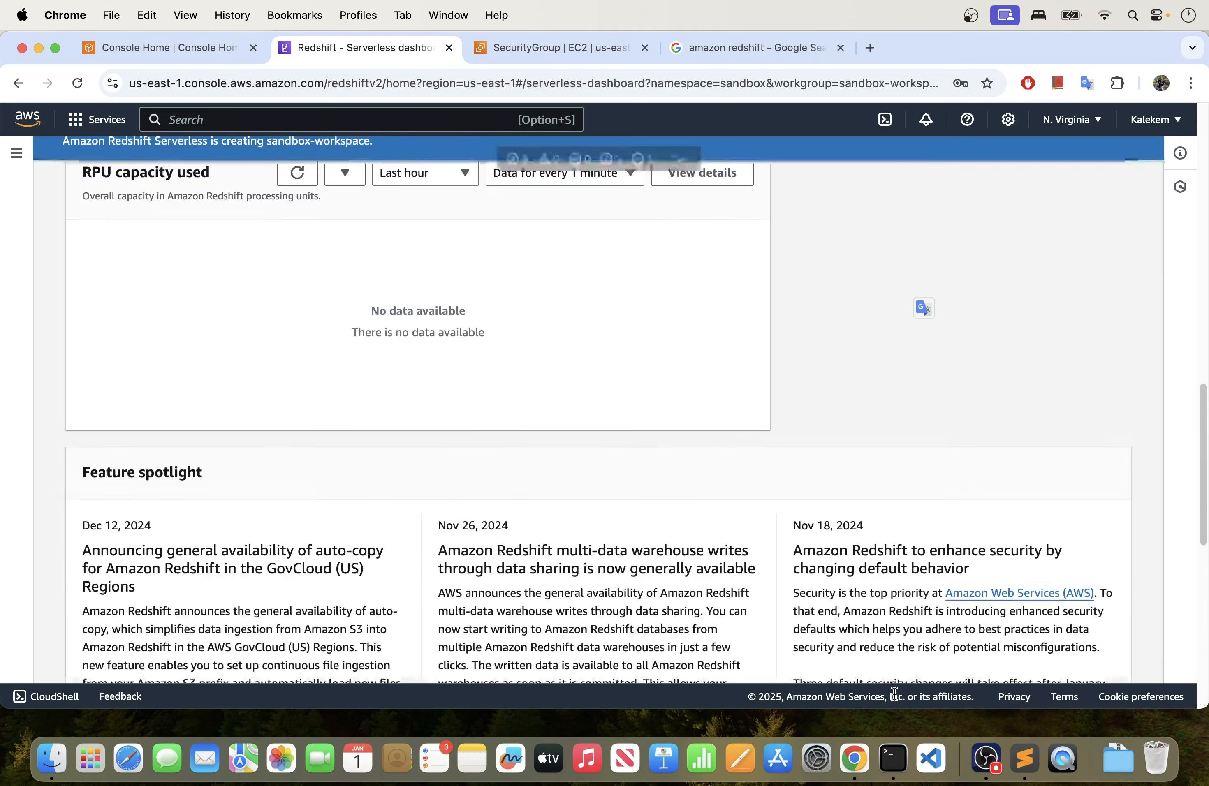
scroll(655, 483, up, 15)
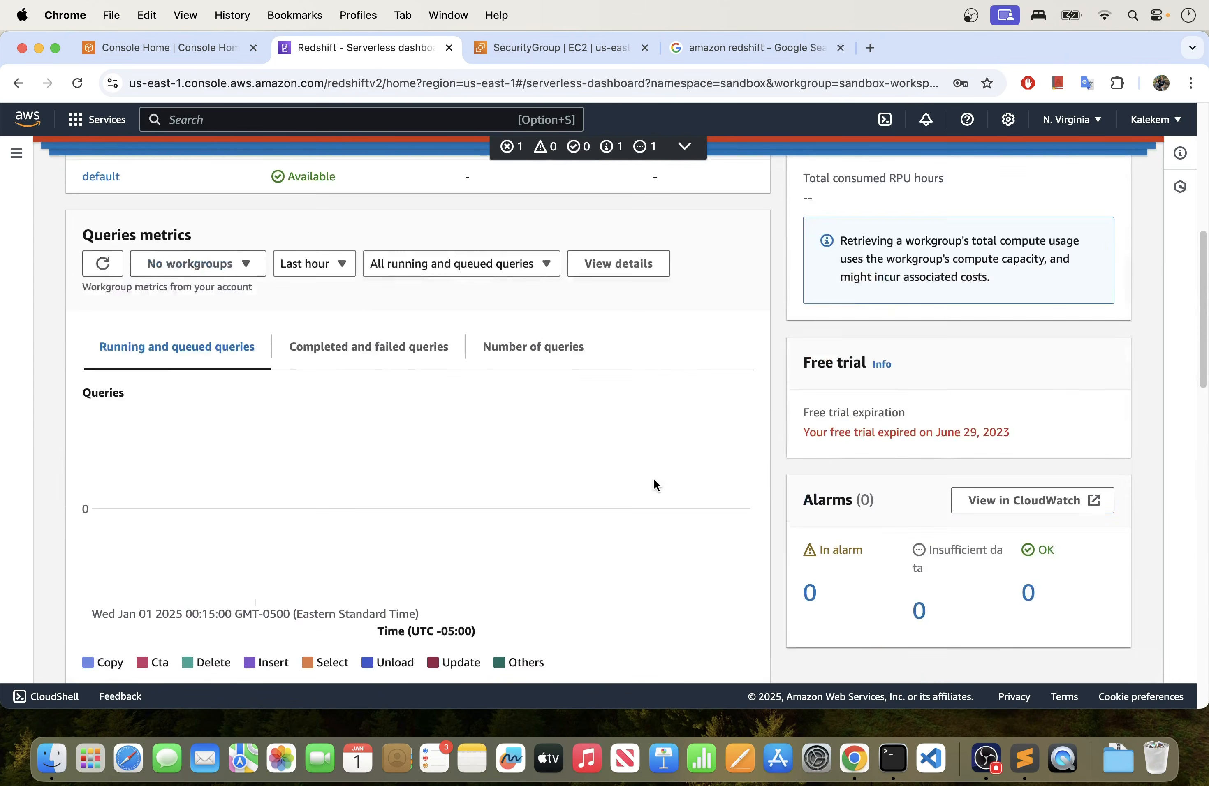
scroll(655, 483, up, 5)
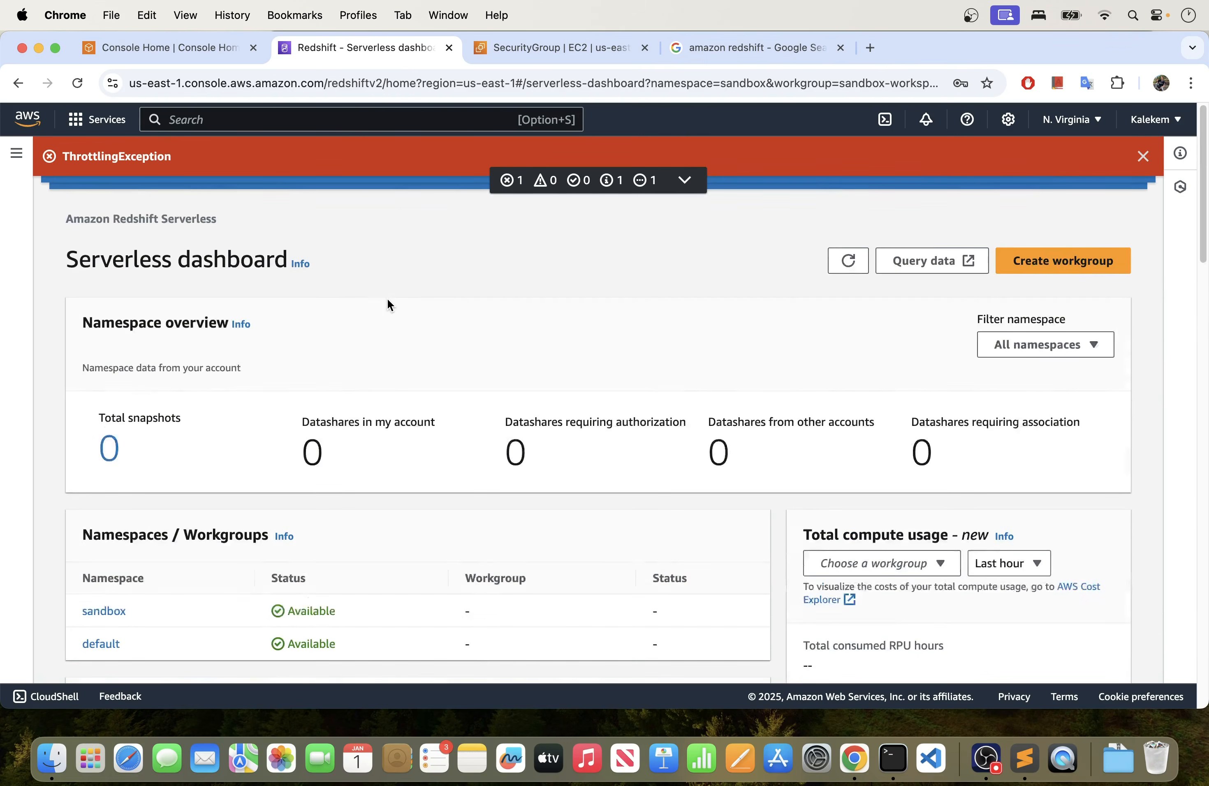
click(683, 180)
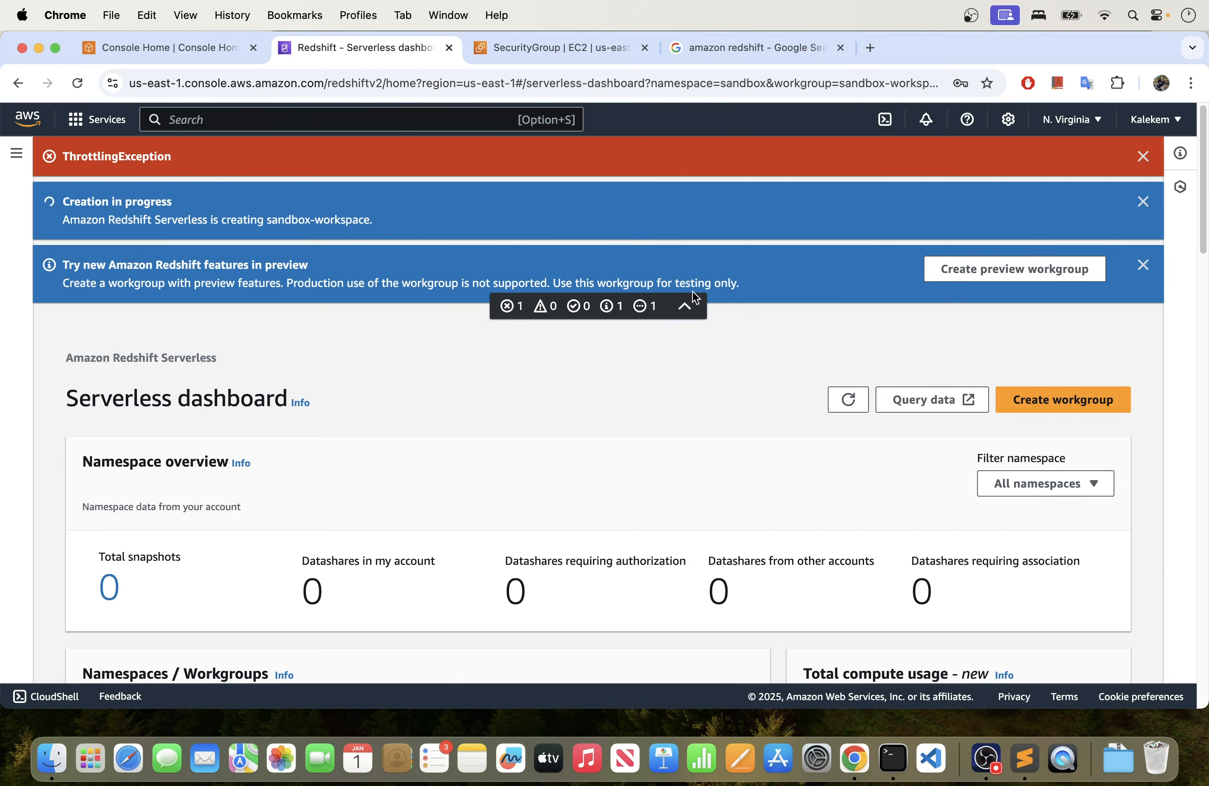
click(1143, 156)
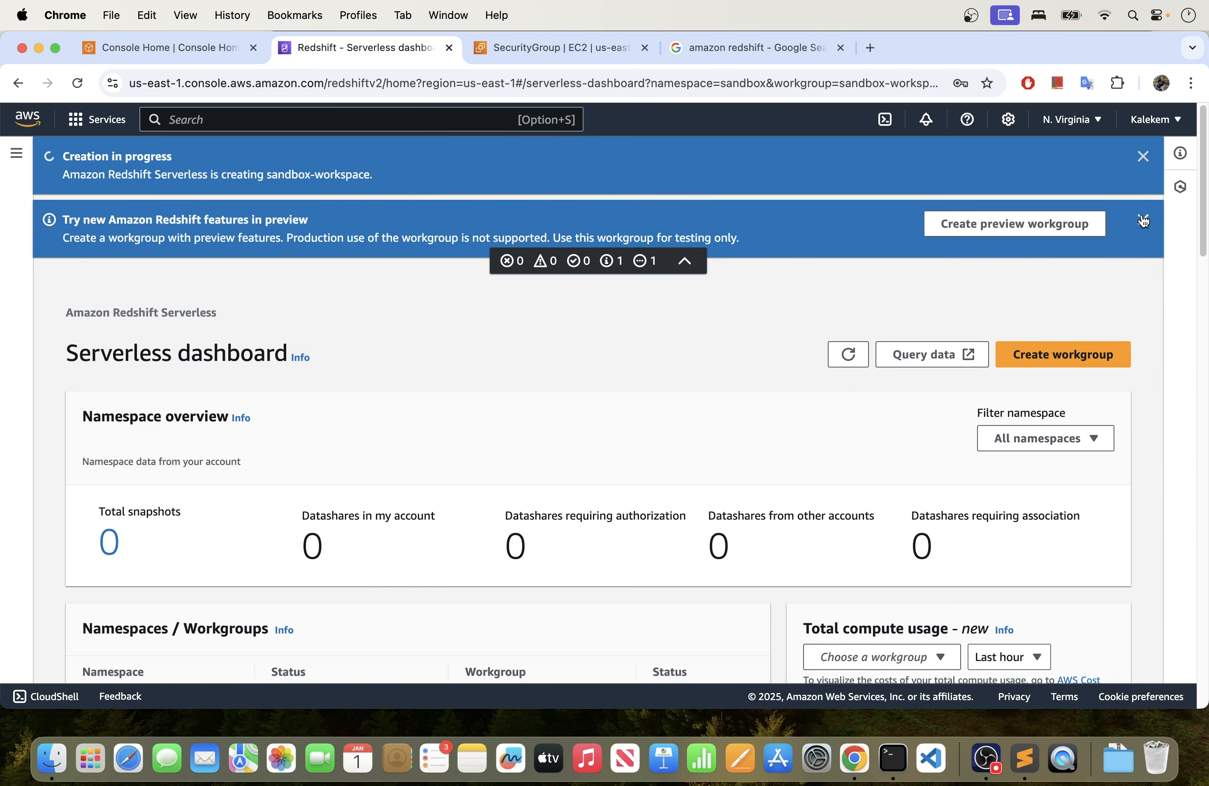
- Open the sandbox namespace, dismiss its error notice and examine the general information, including the namespace status
scroll(722, 377, down, 8)
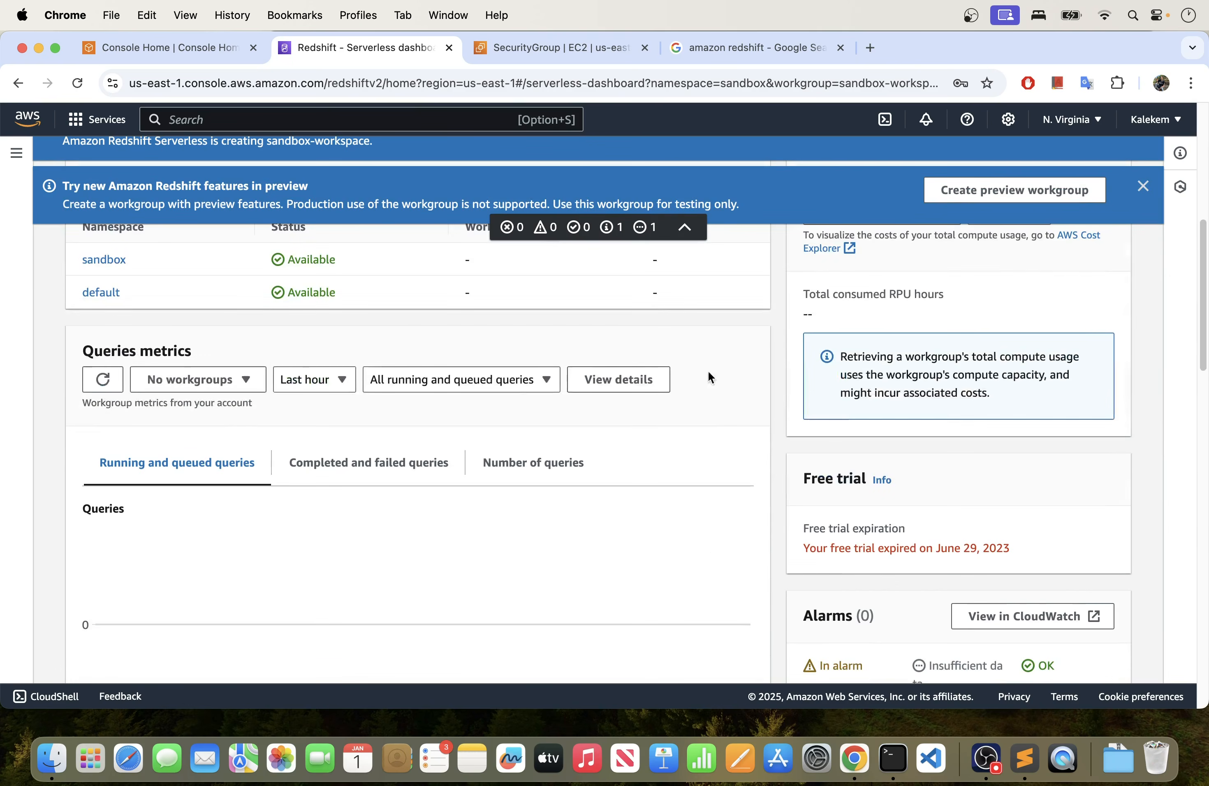
scroll(280, 365, up, 3)
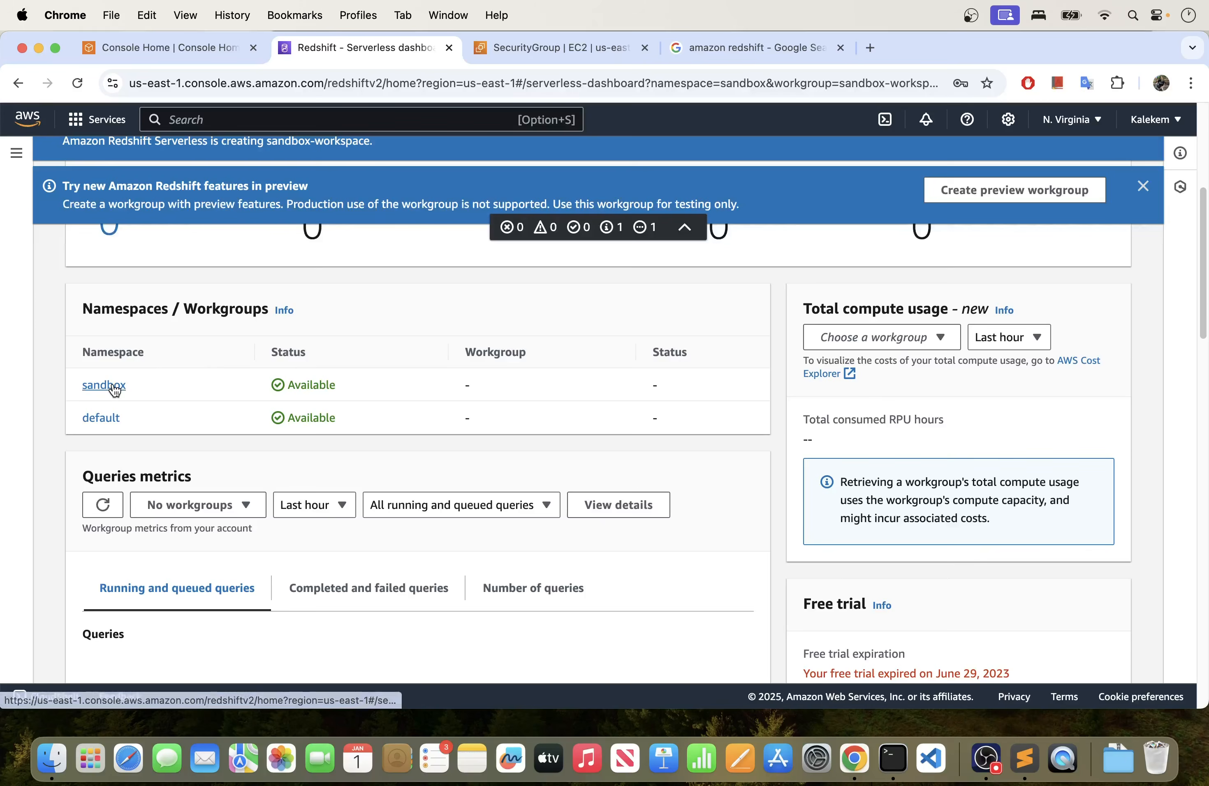
click(107, 386)
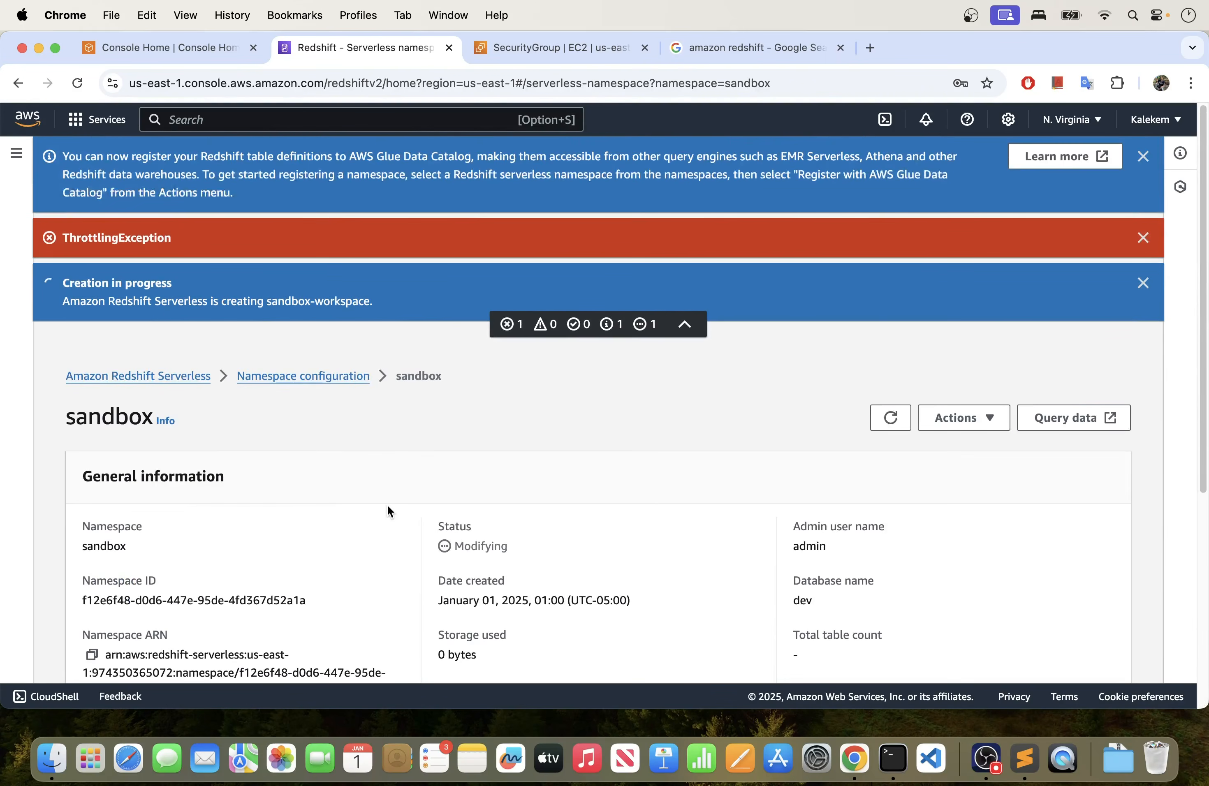
click(1143, 237)
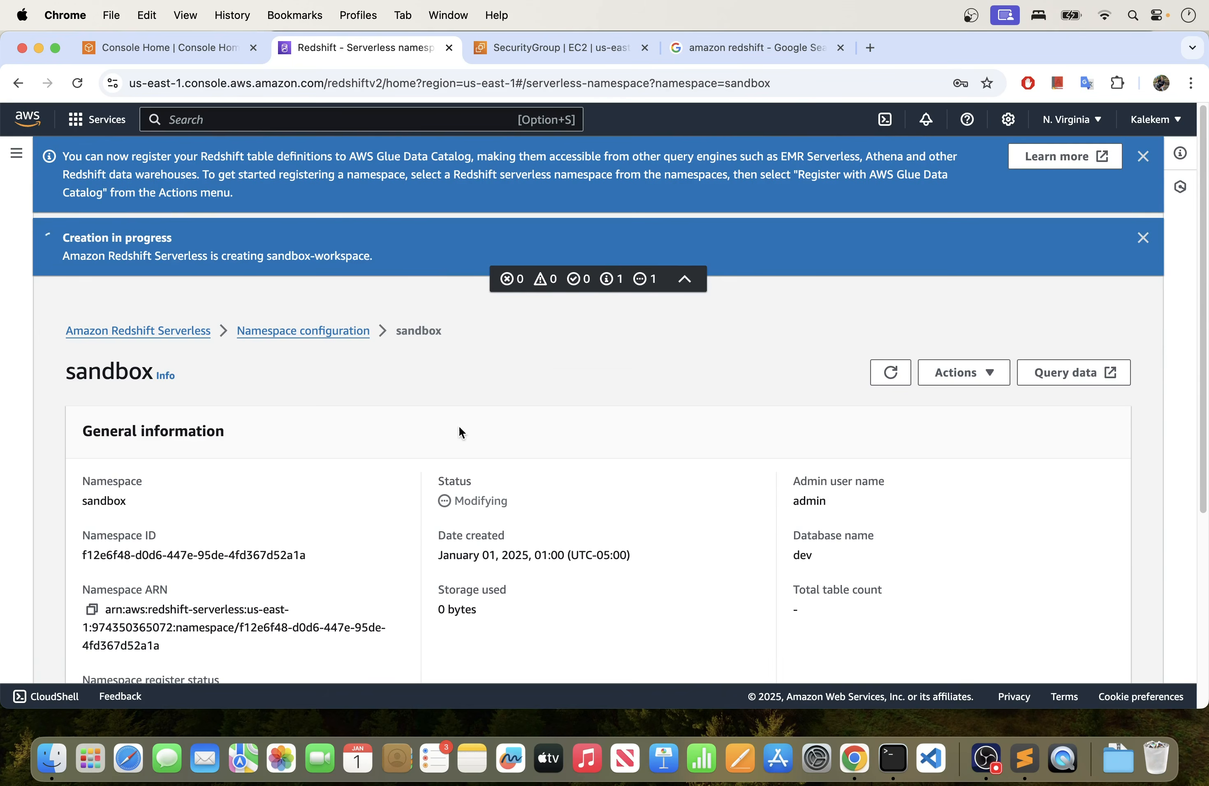
scroll(459, 431, down, 1)
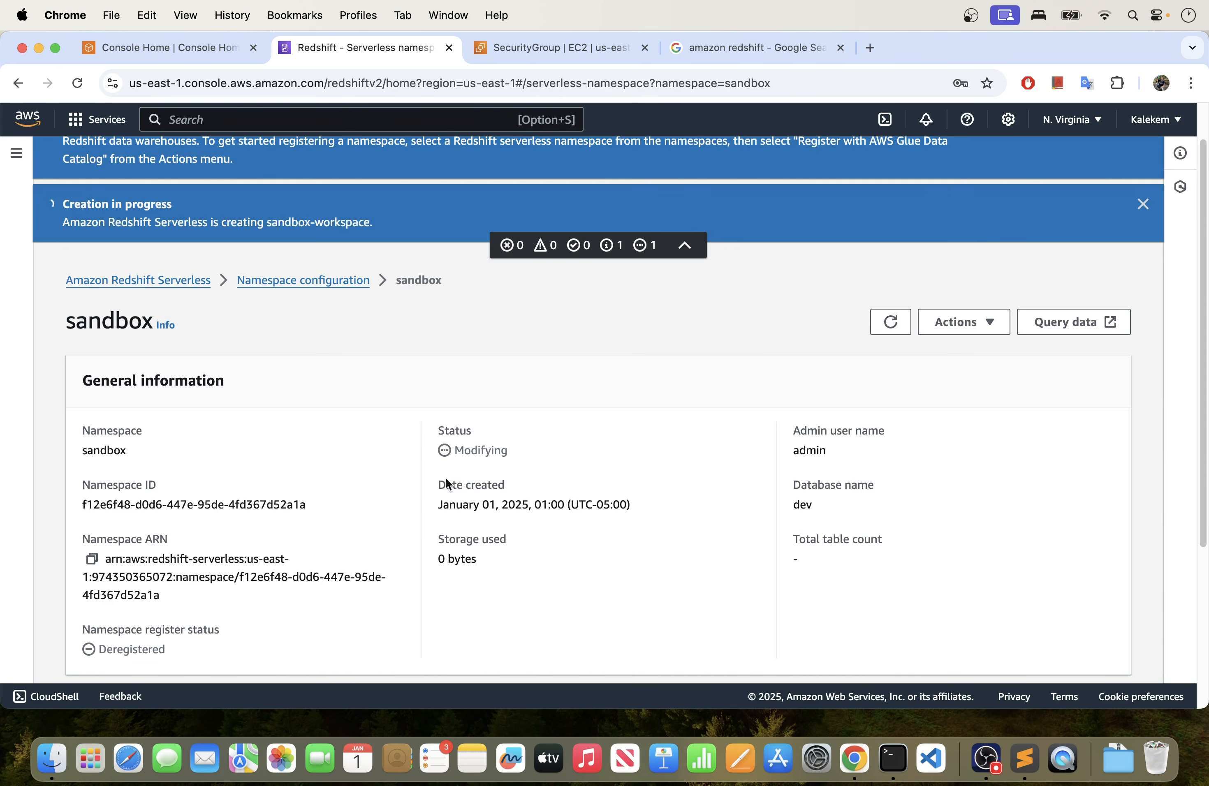
scroll(398, 459, down, 2)
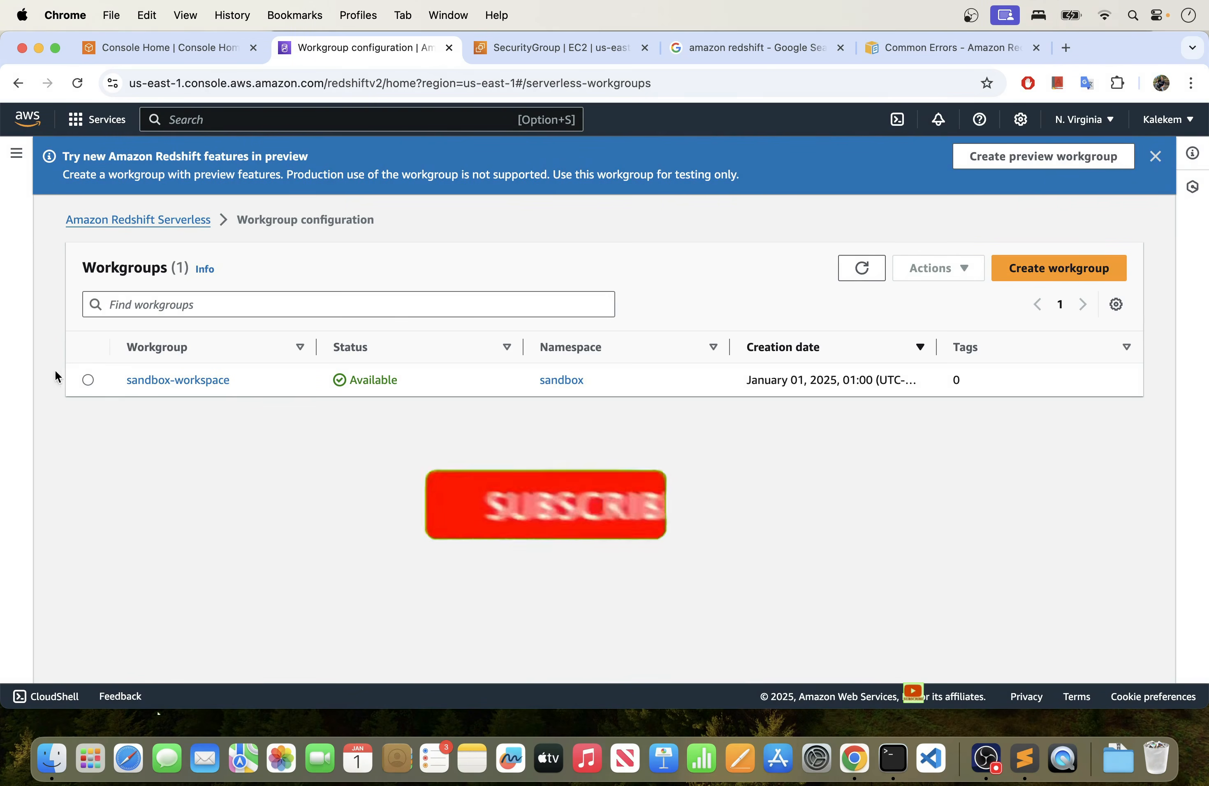
- Dismiss the preview features notice, return to the serverless dashboard and inspect the sandbox namespace with its associated workgroup
click(1156, 156)
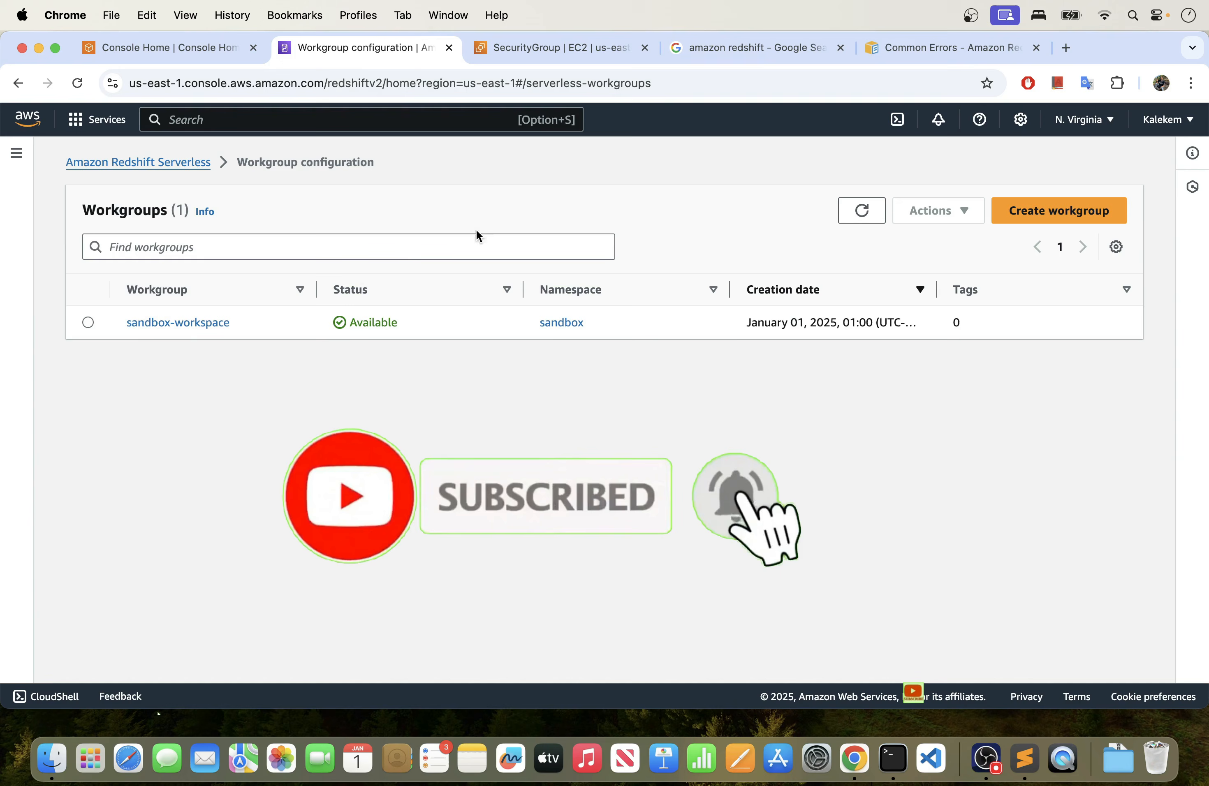
click(163, 165)
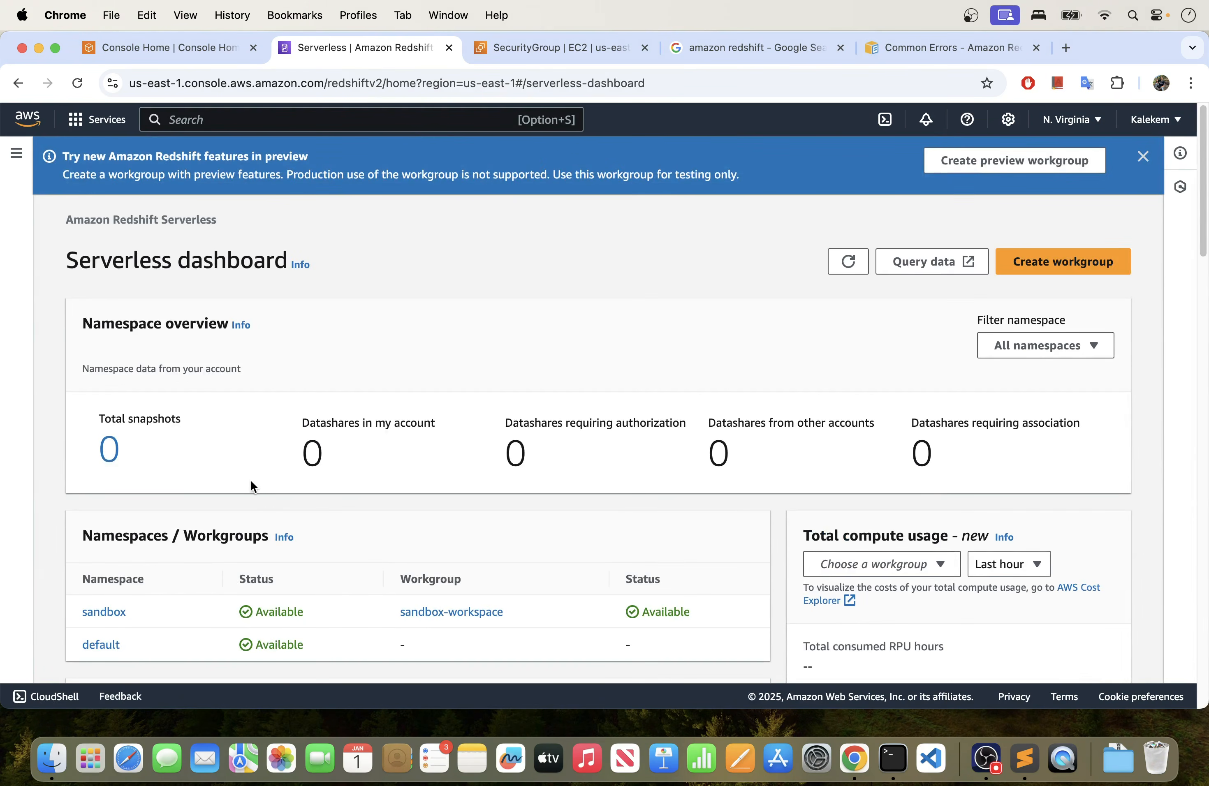
scroll(251, 485, down, 2)
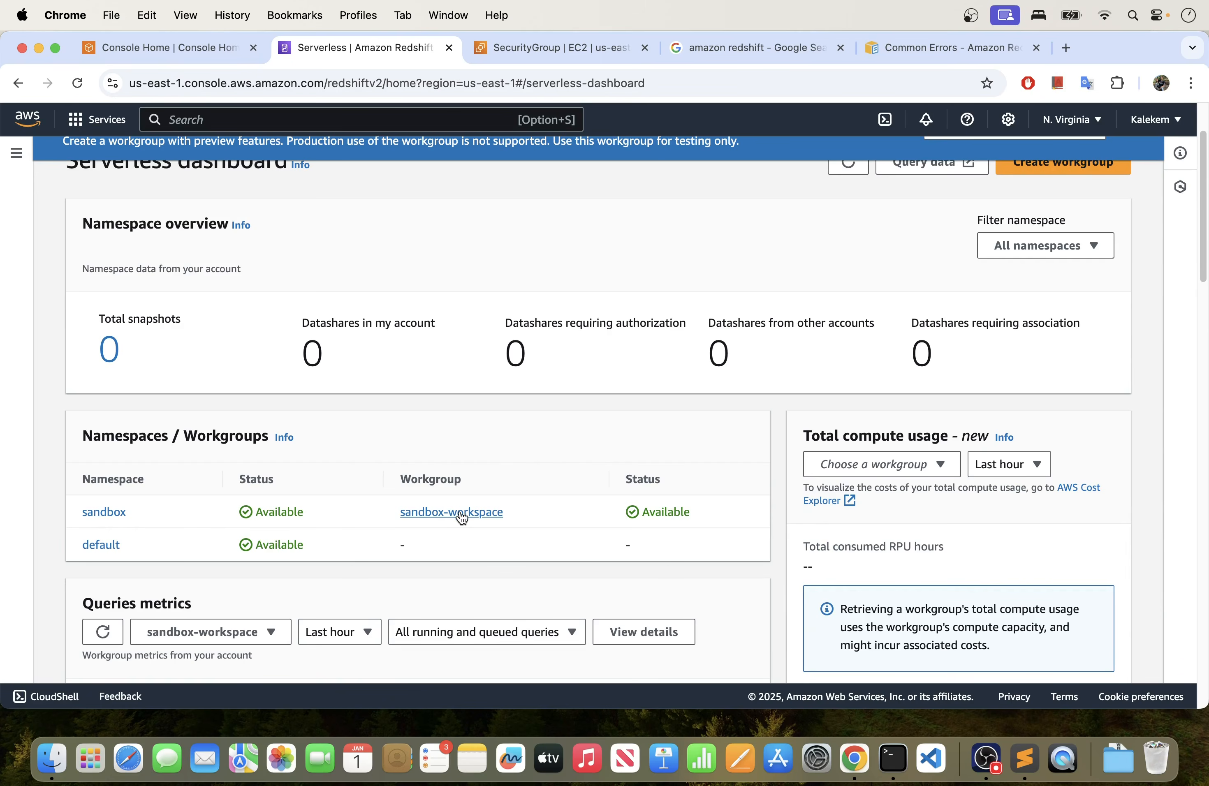
click(105, 512)
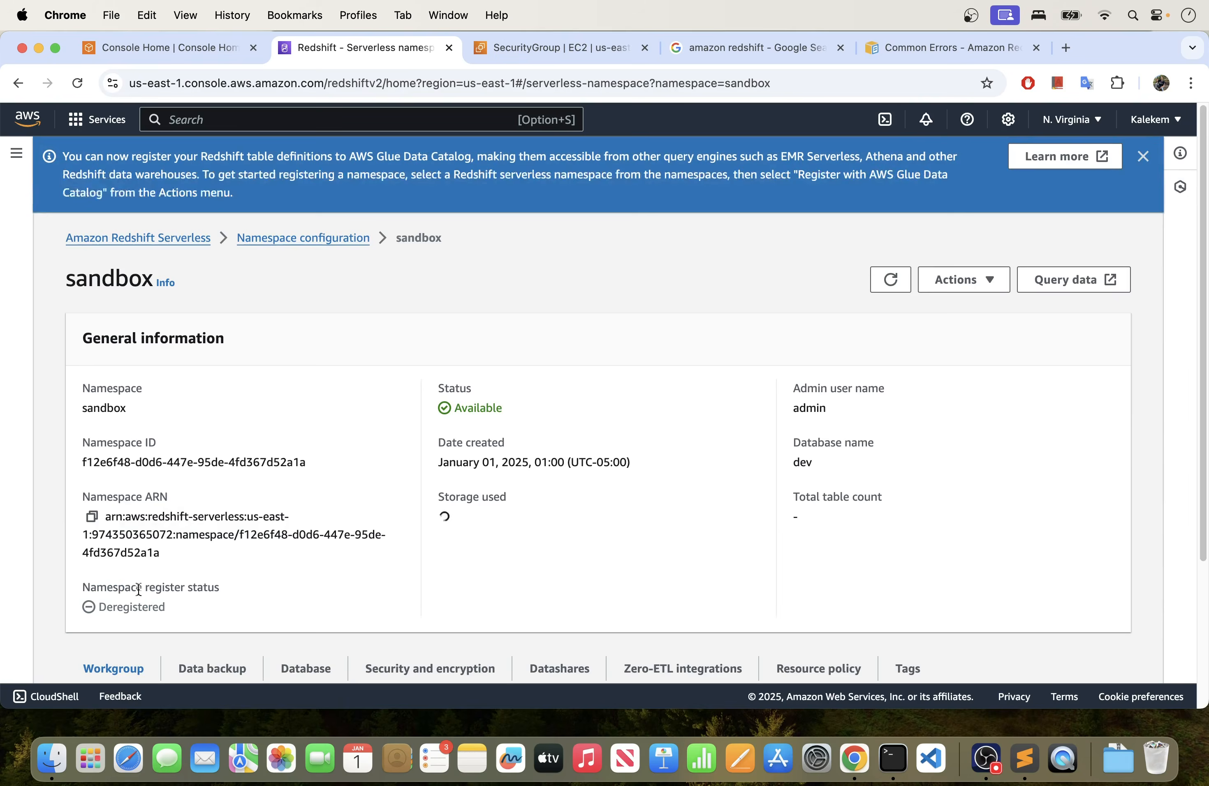
scroll(191, 447, down, 4)
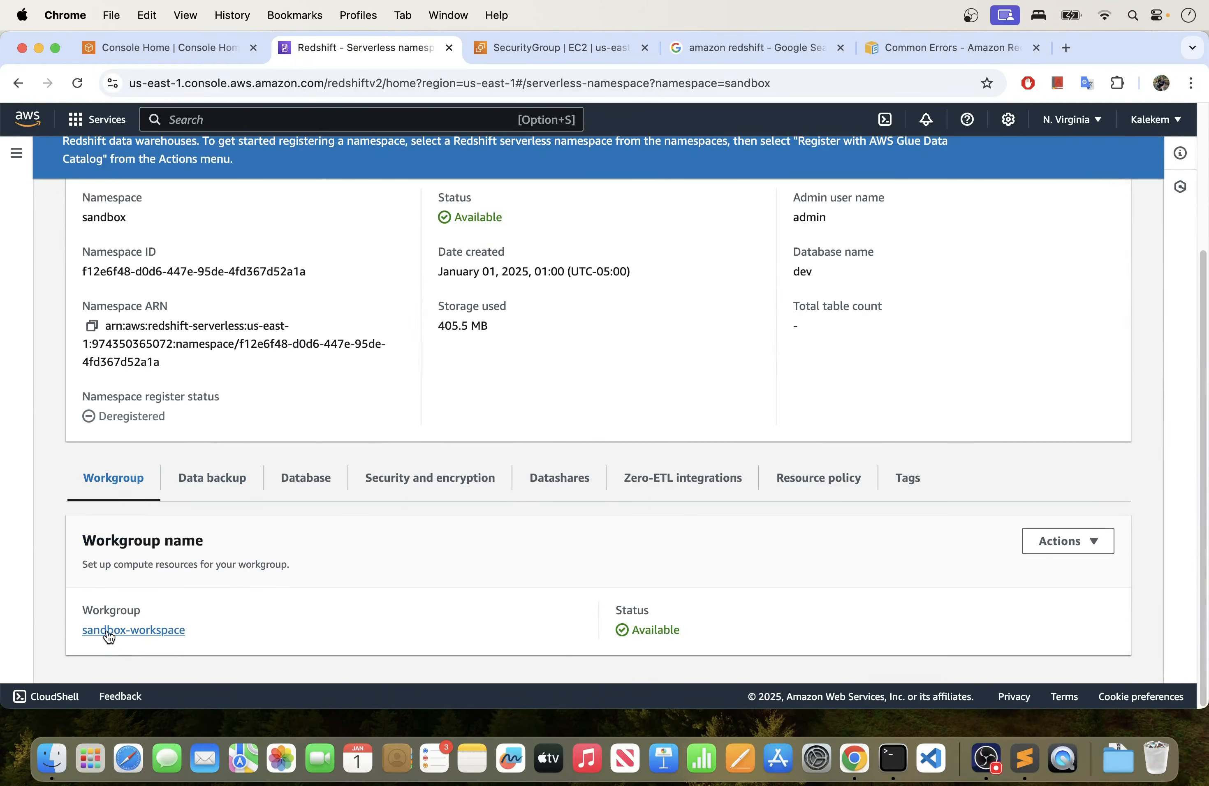
- Open the sandbox-workspace workgroup and review its general information, connection endpoints, and network and security settings
click(158, 630)
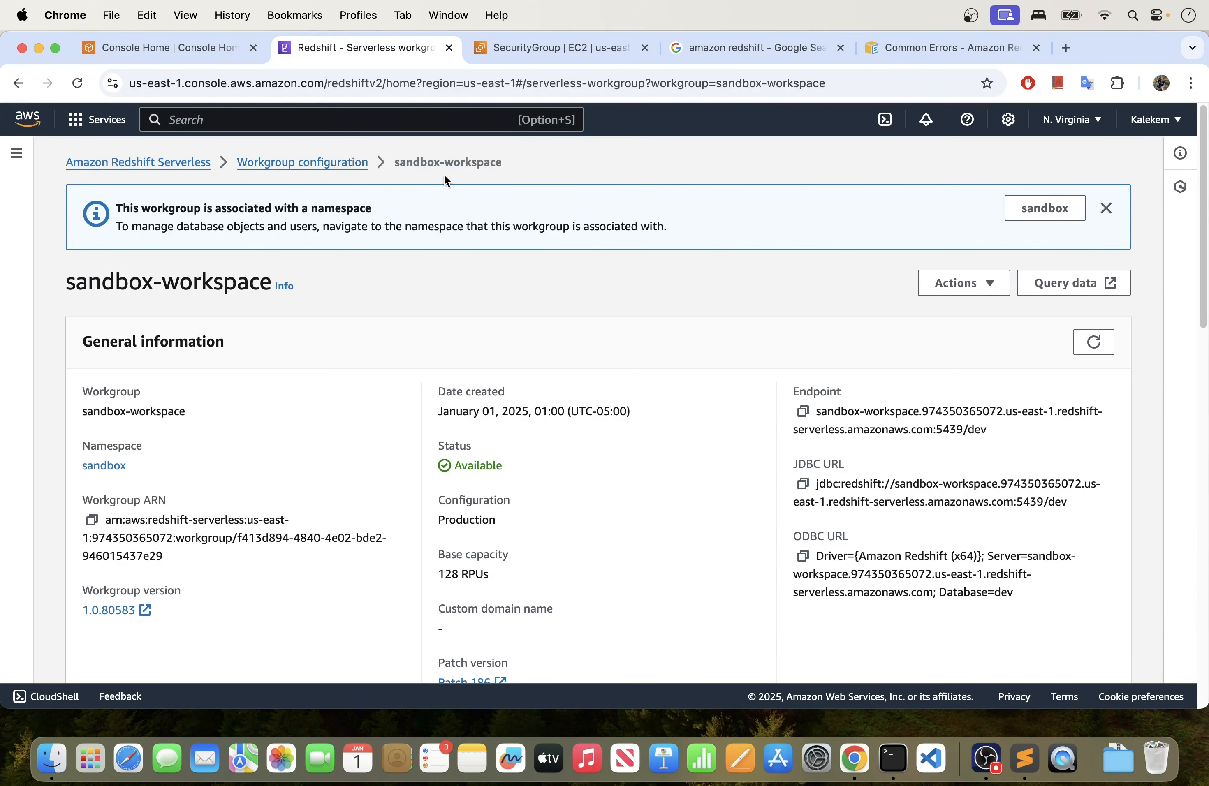
scroll(230, 461, down, 1)
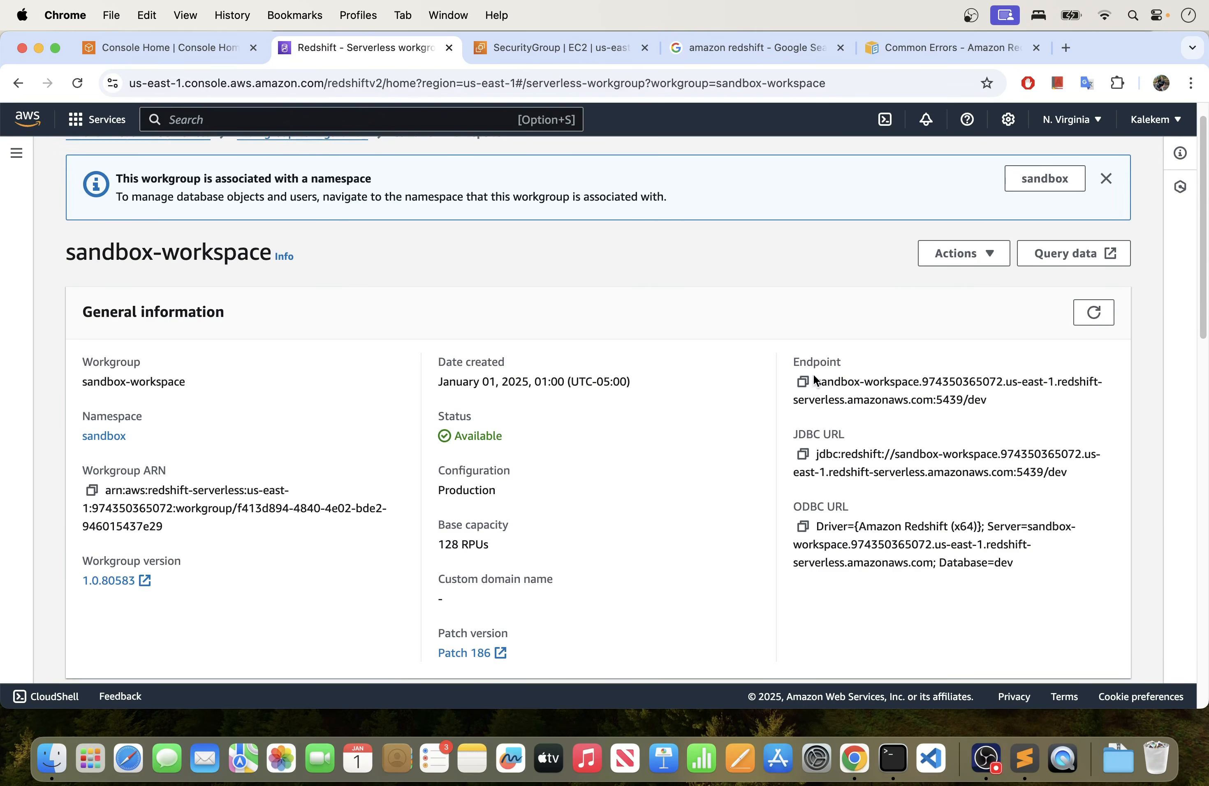
scroll(585, 463, down, 1)
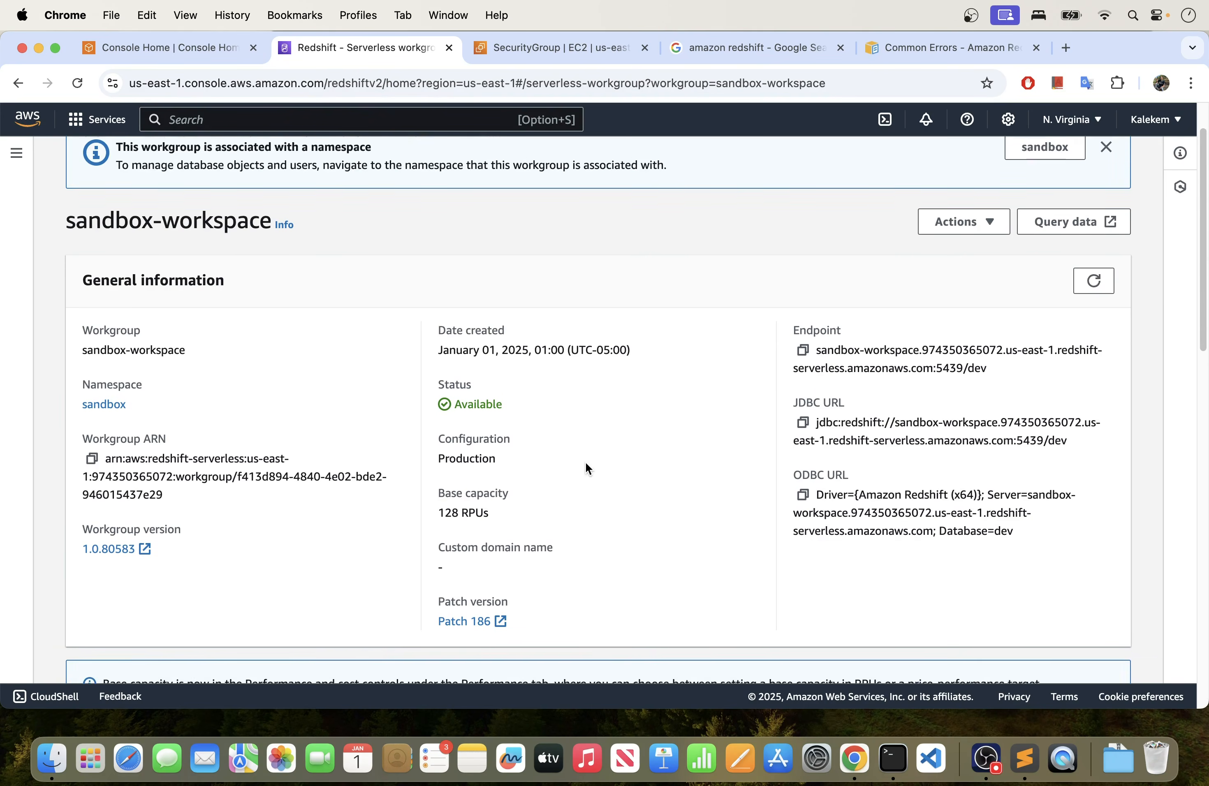
scroll(627, 493, down, 3)
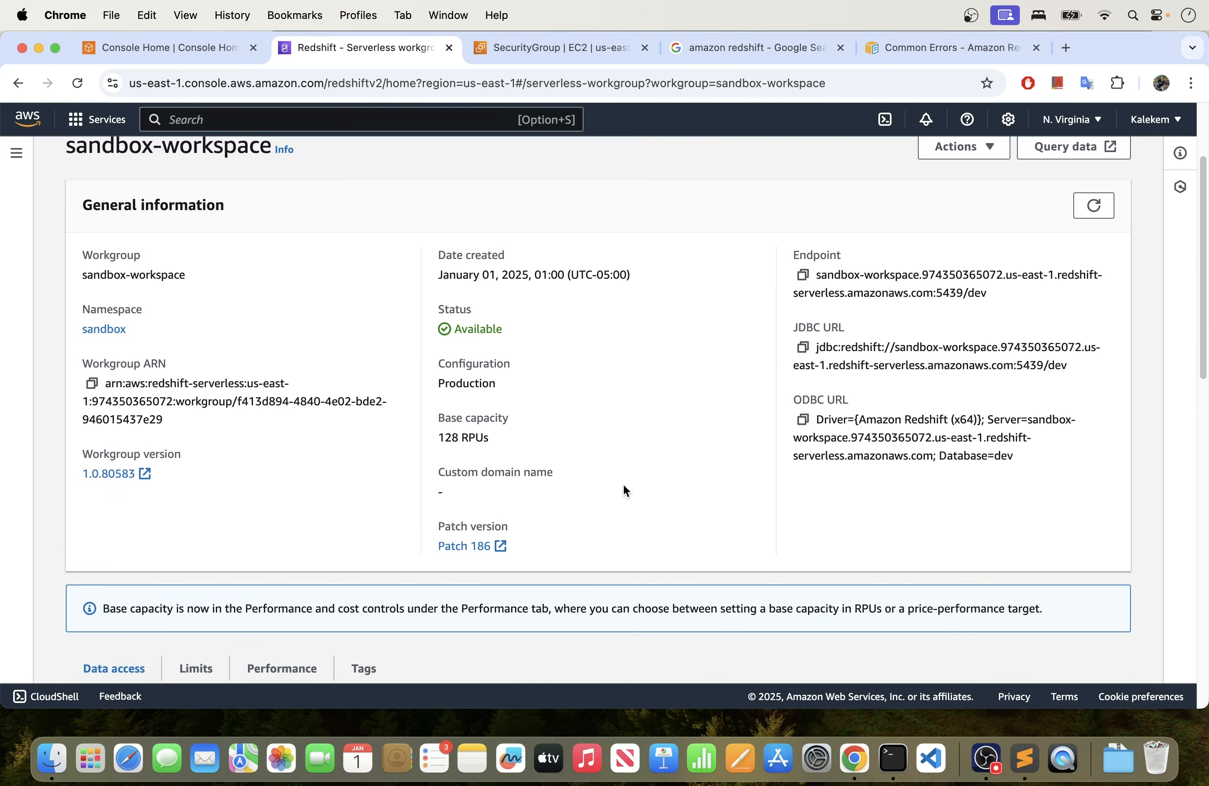
scroll(630, 489, down, 10)
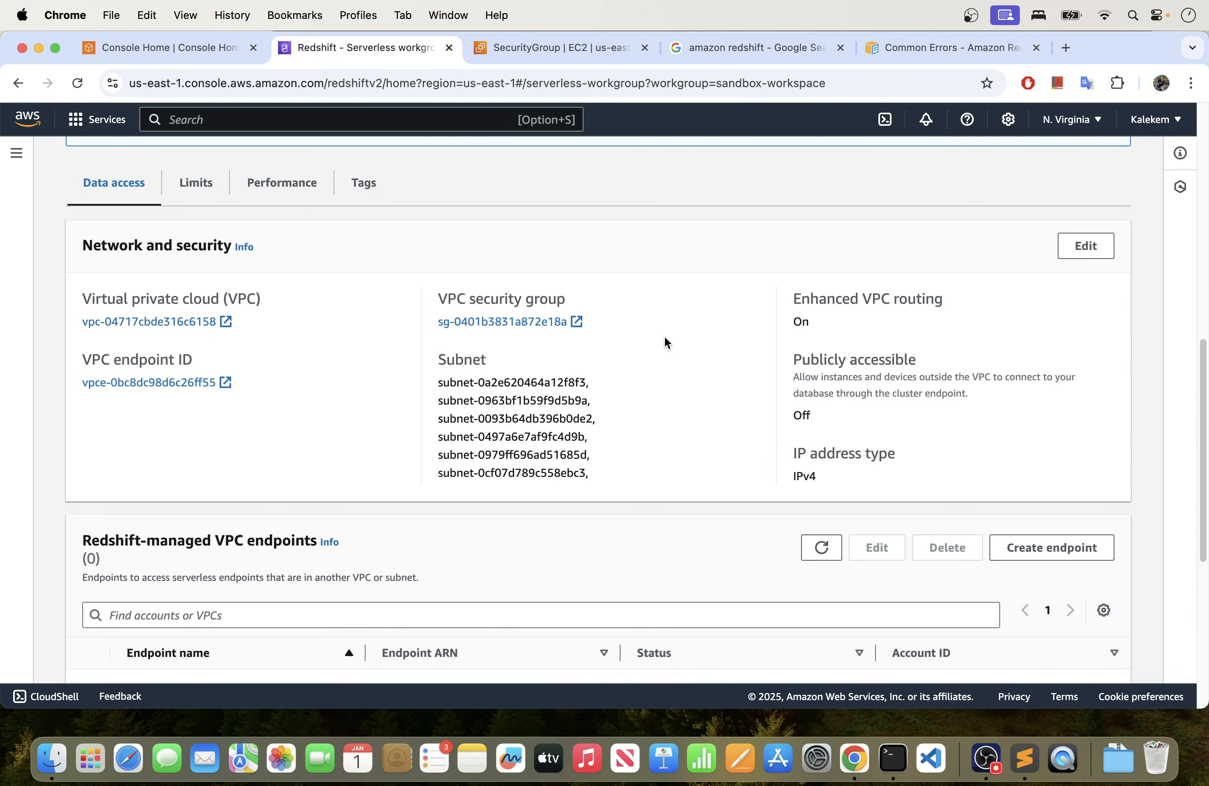
scroll(658, 433, down, 4)
scroll(659, 431, up, 10)
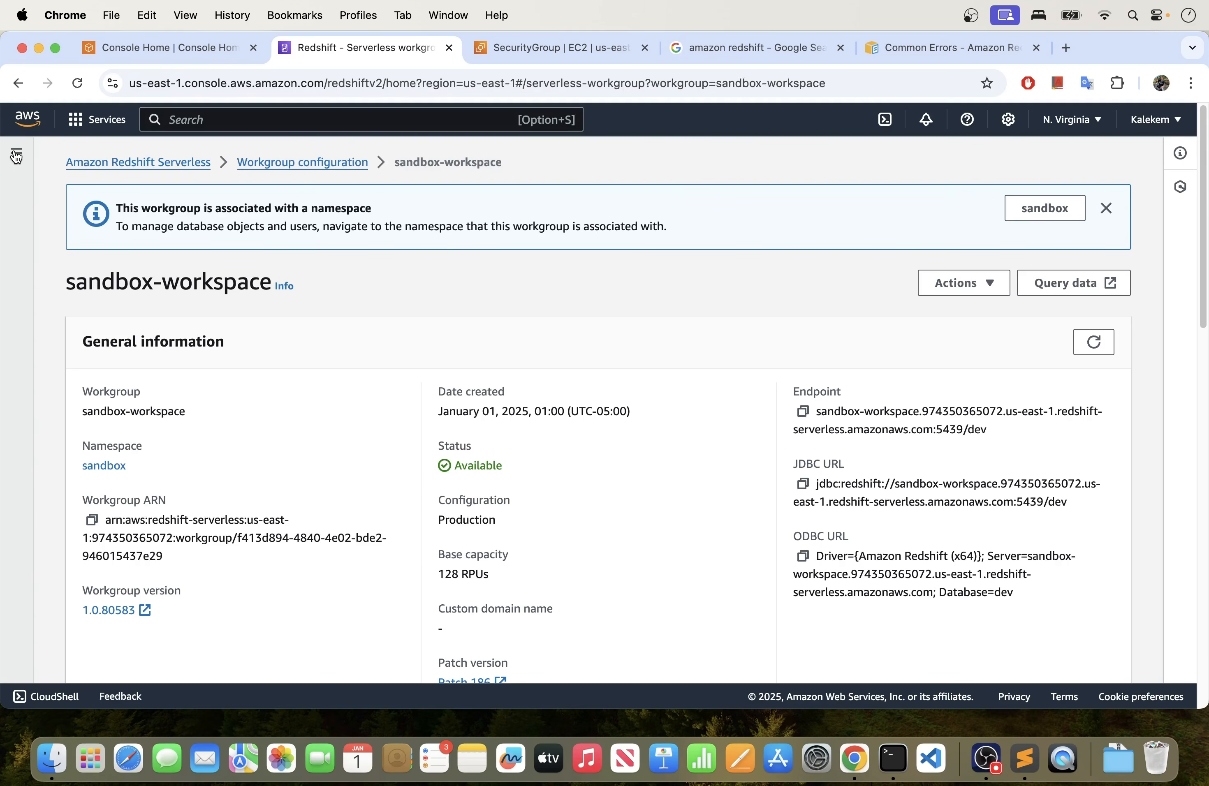
- Open Redshift query editor v2 from the workgroup page and close the existing Untitled 1 query
click(16, 155)
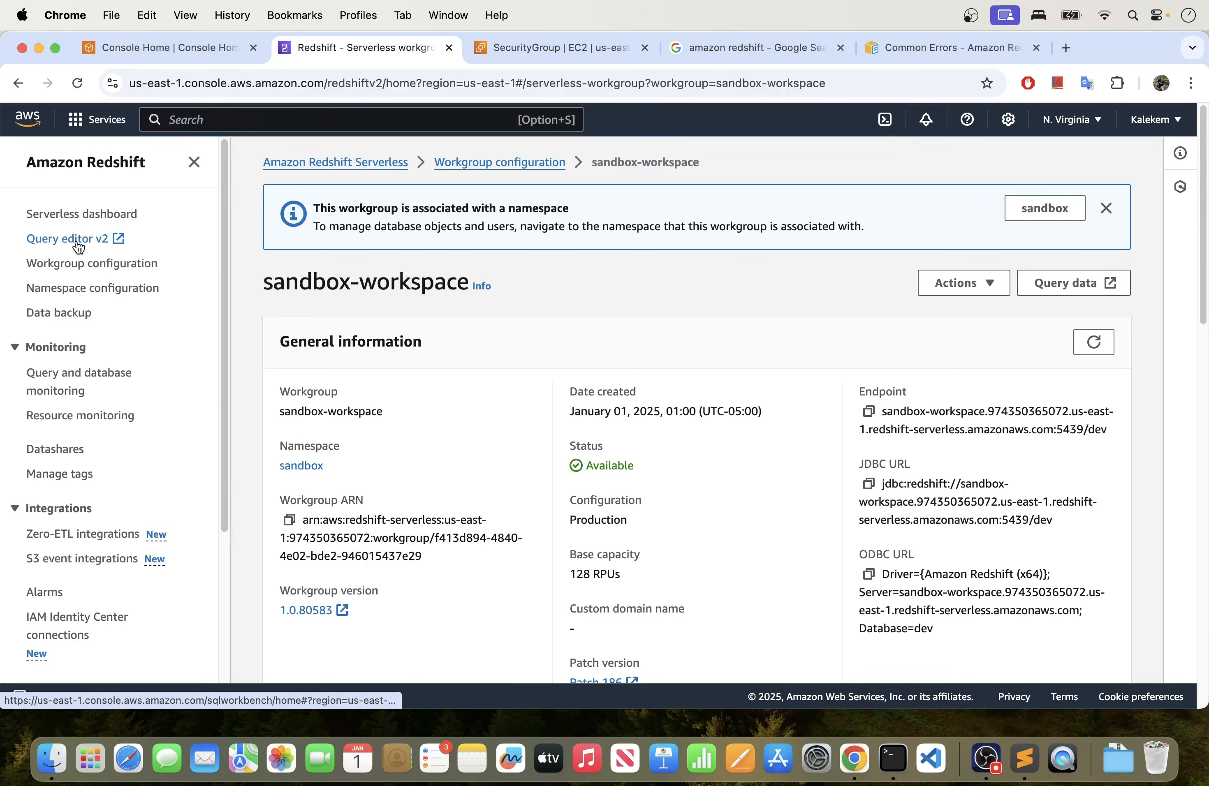
click(102, 238)
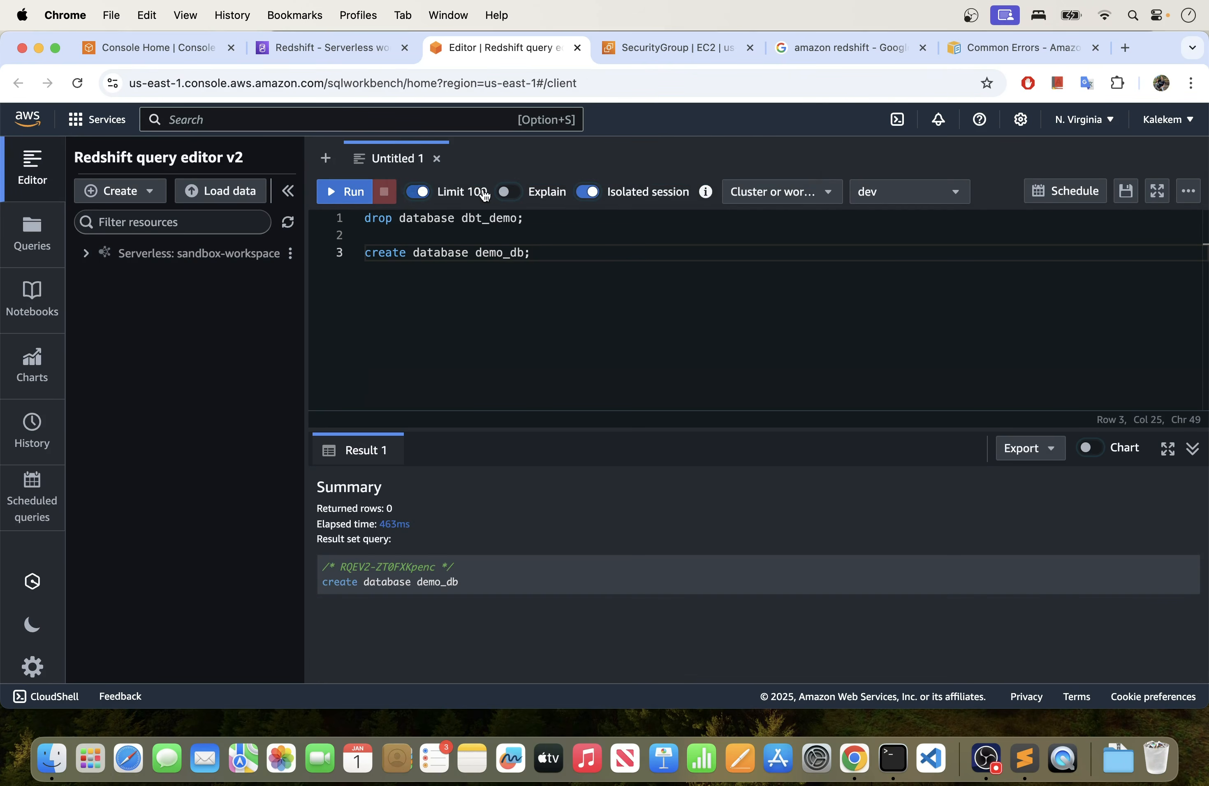
click(438, 161)
- Start a connection to the sandbox-workspace serverless workgroup and choose database user name and password as the authentication method
click(84, 255)
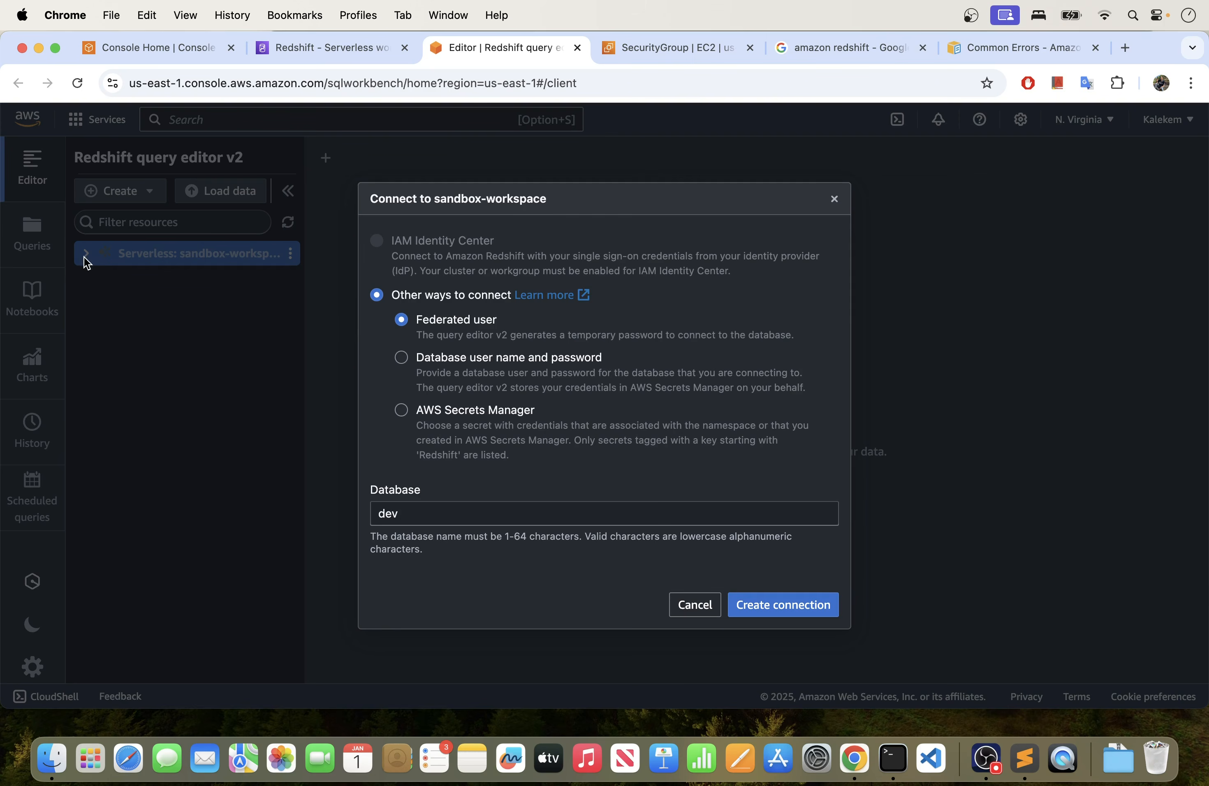
click(696, 607)
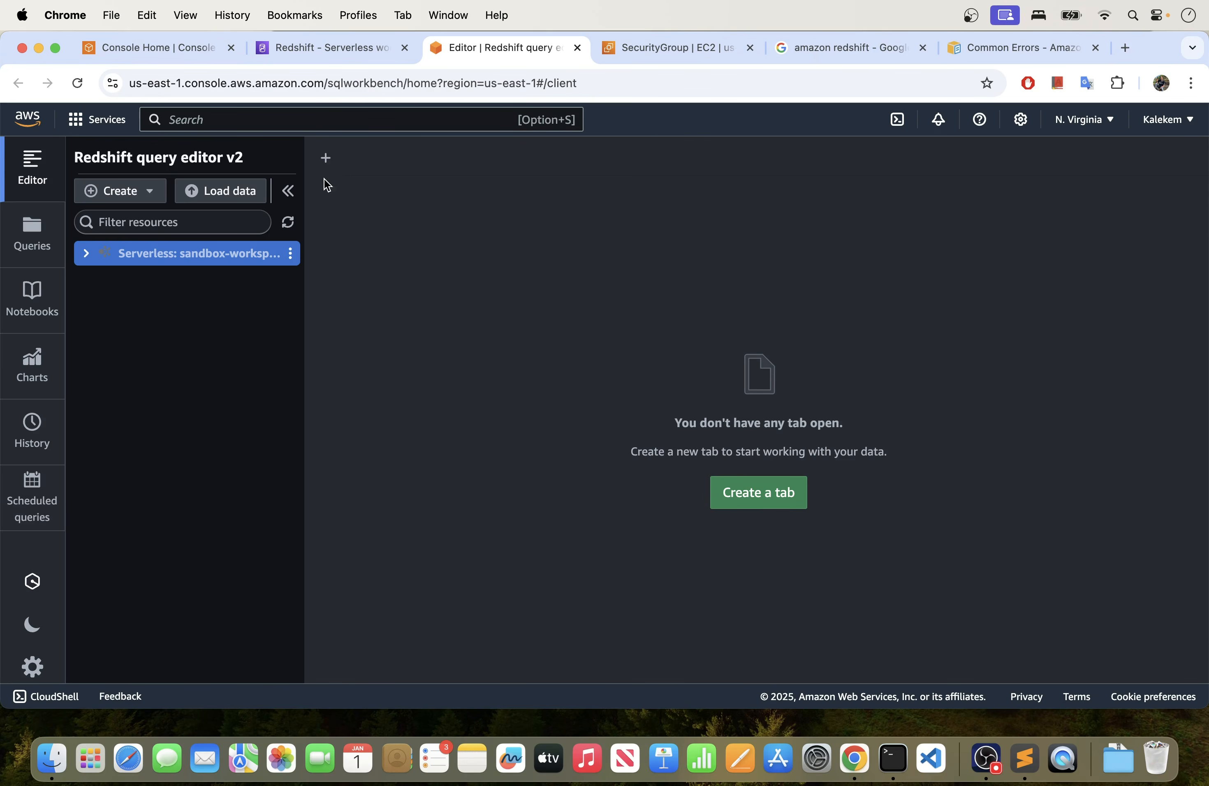
click(86, 256)
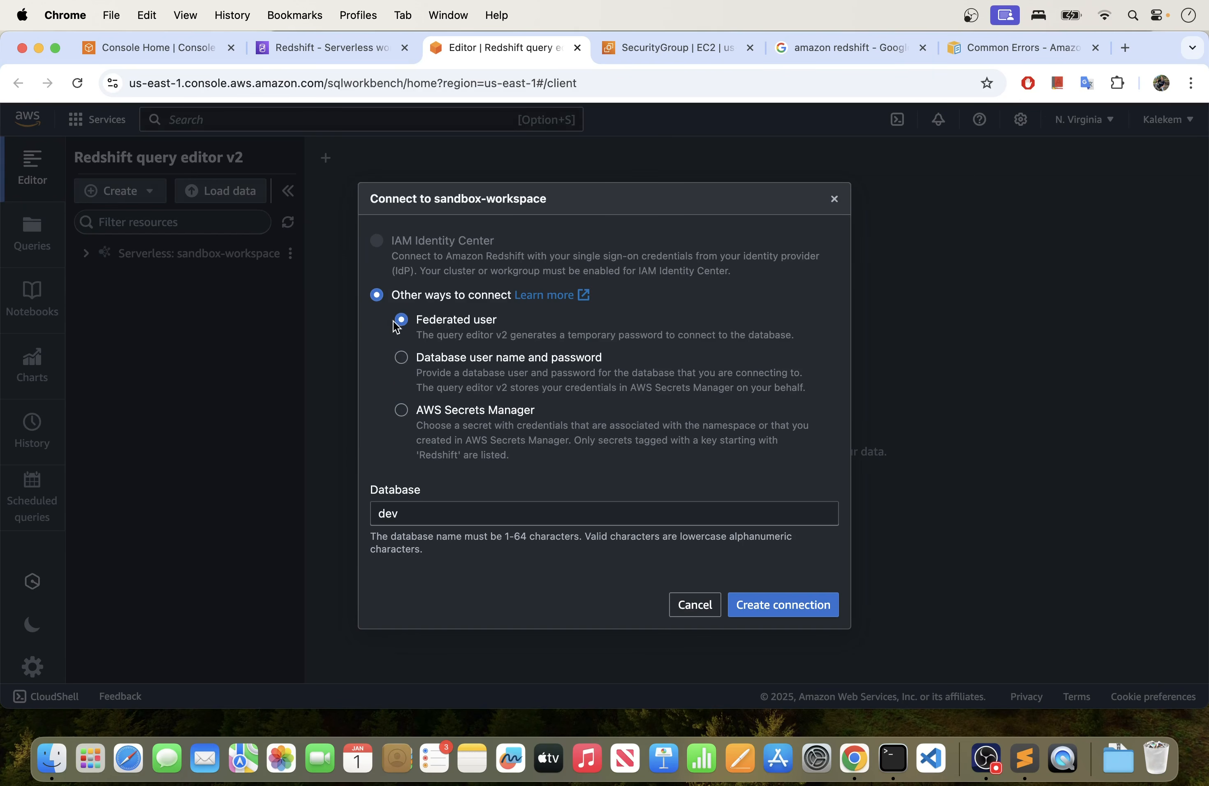
click(402, 359)
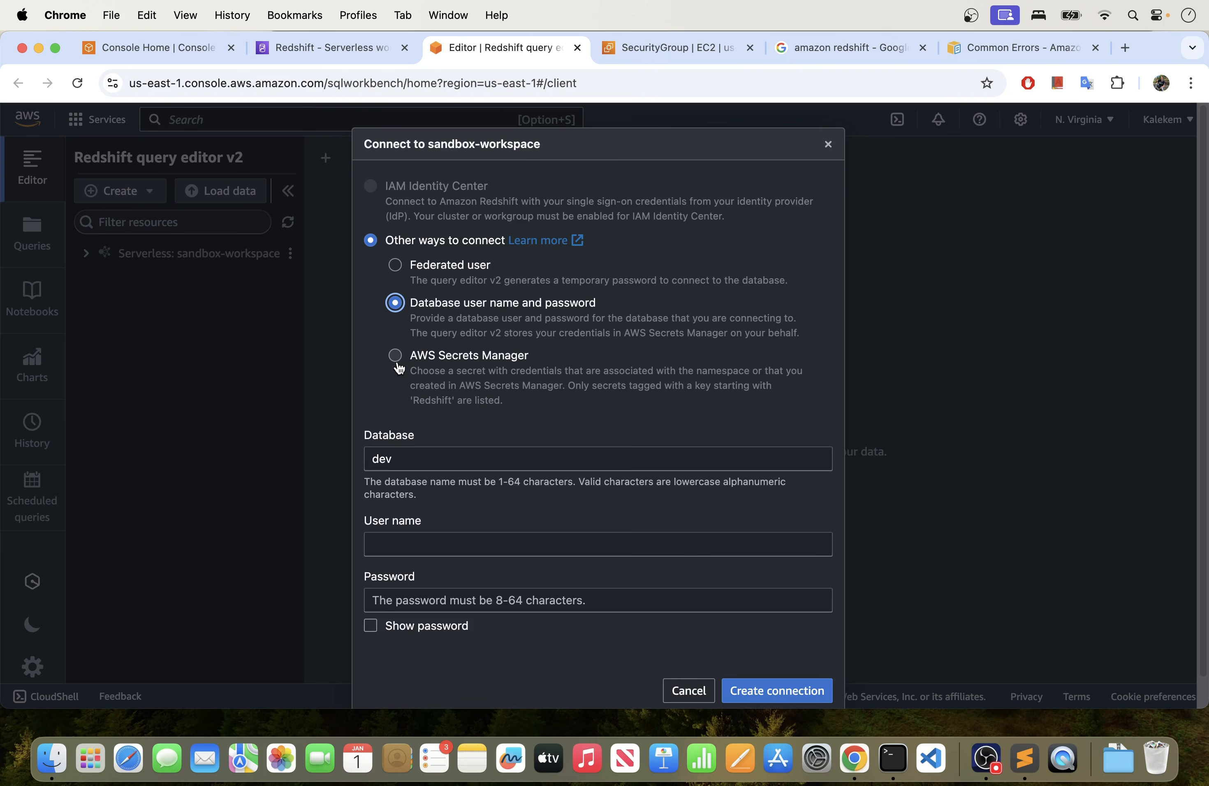
click(397, 359)
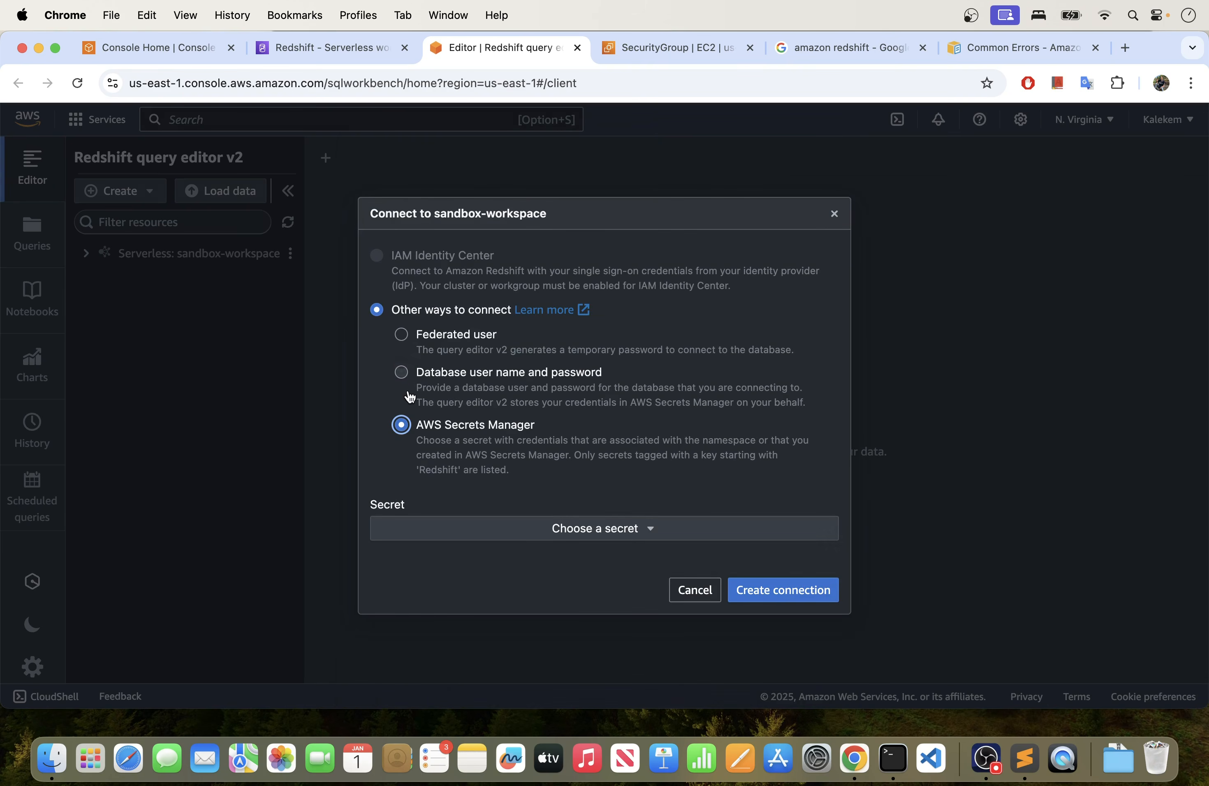
click(402, 371)
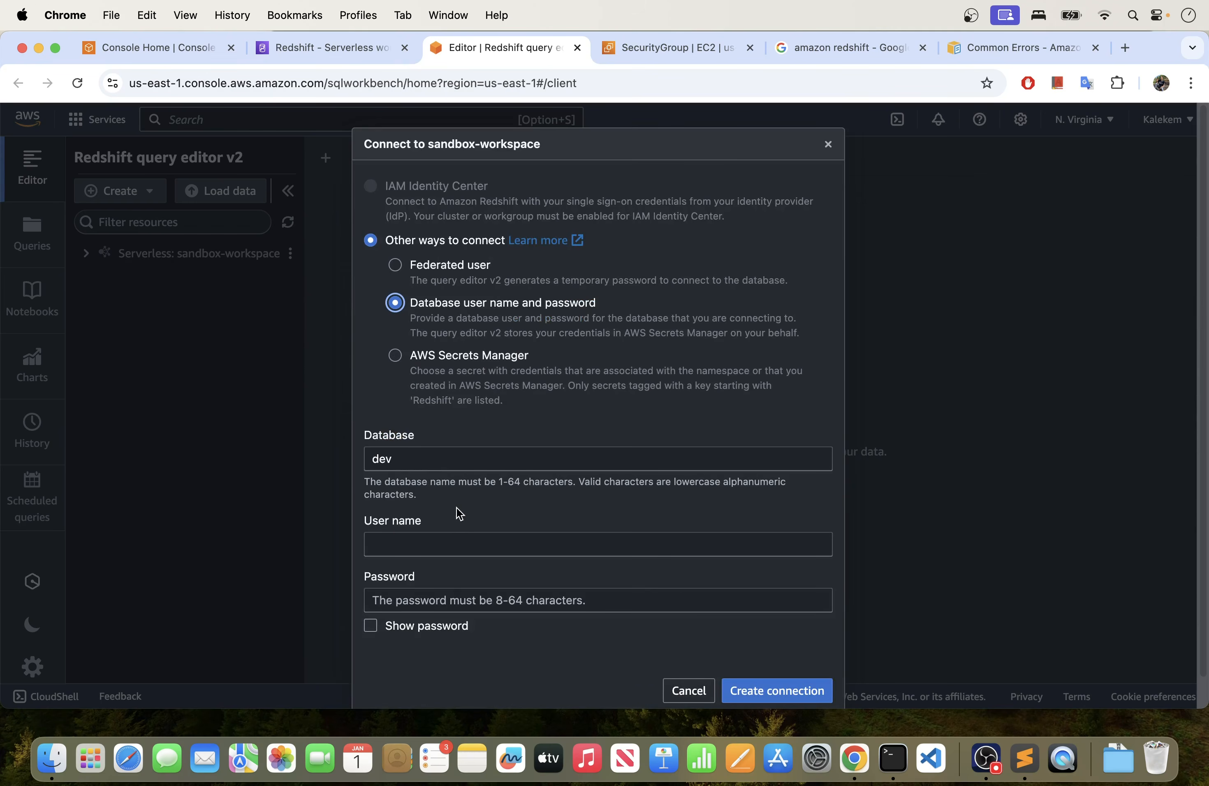
- Enter the user name admin and the database password for the dev database and create the connection
scroll(482, 505, down, 2)
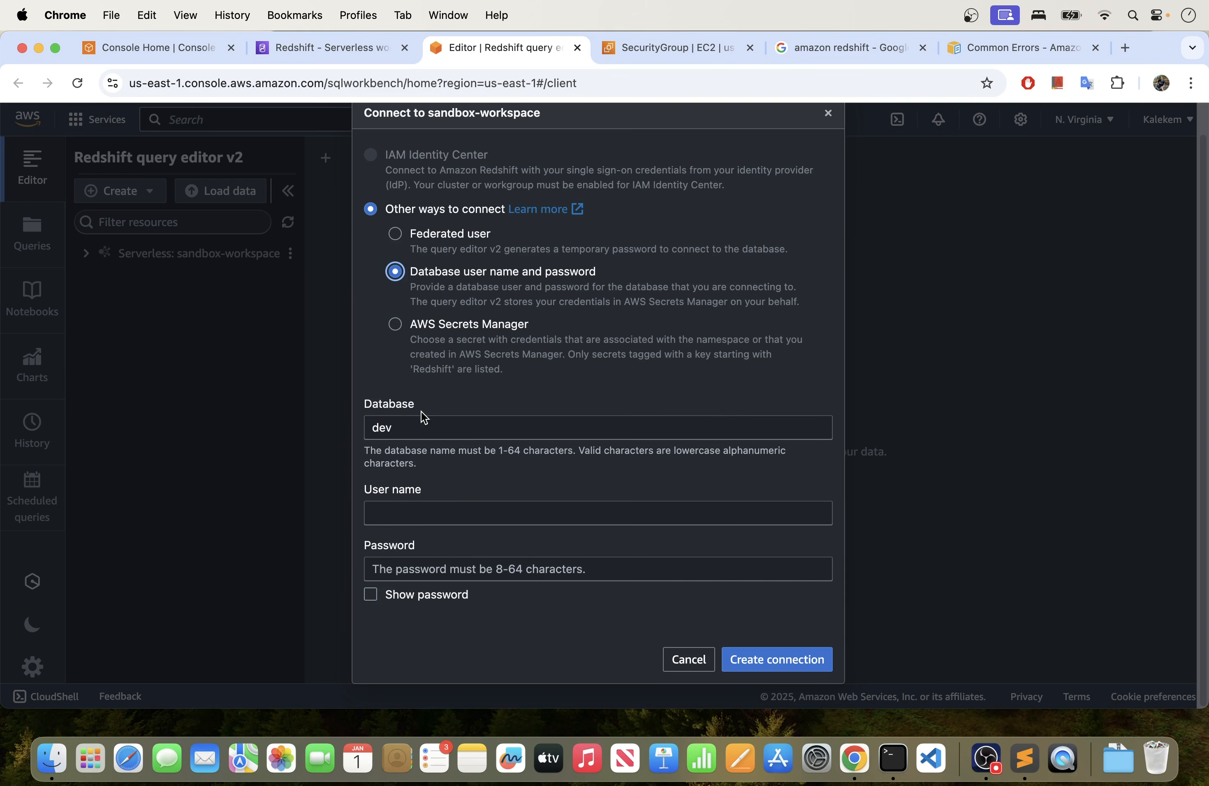
click(405, 427)
click(421, 515)
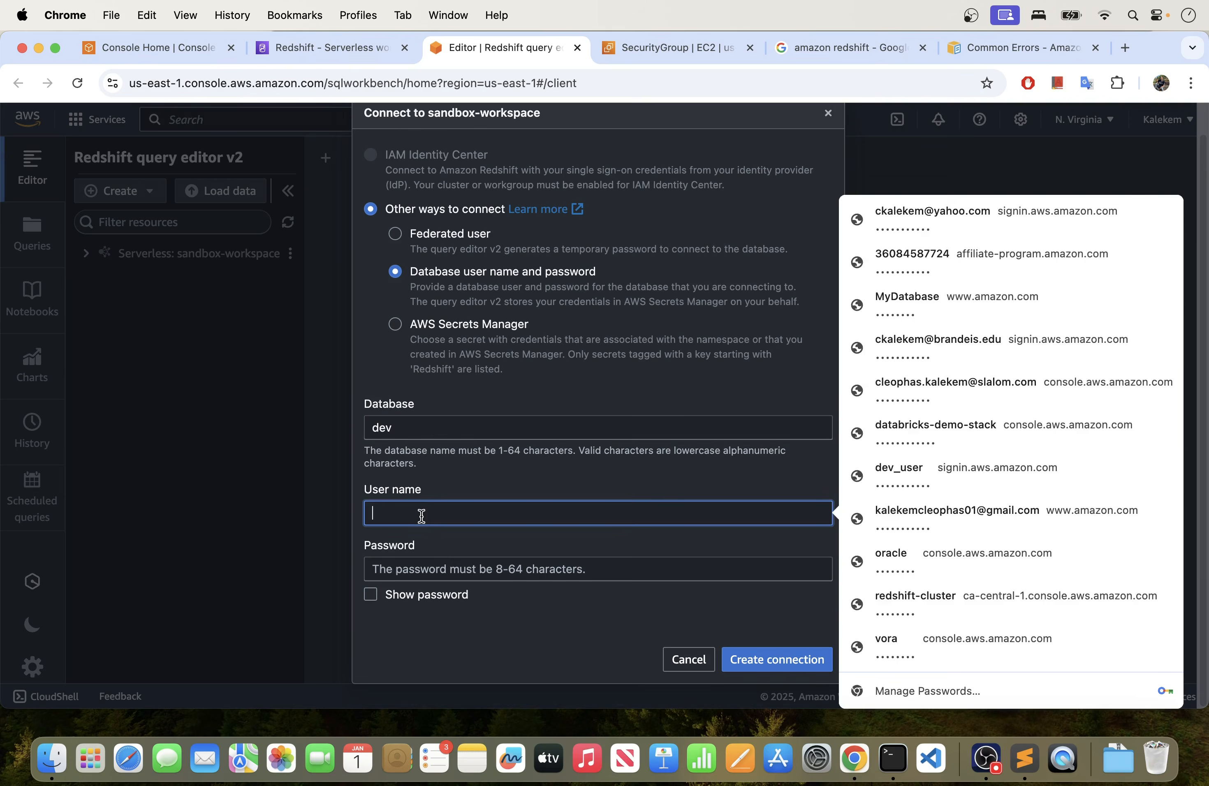
text(admoin)
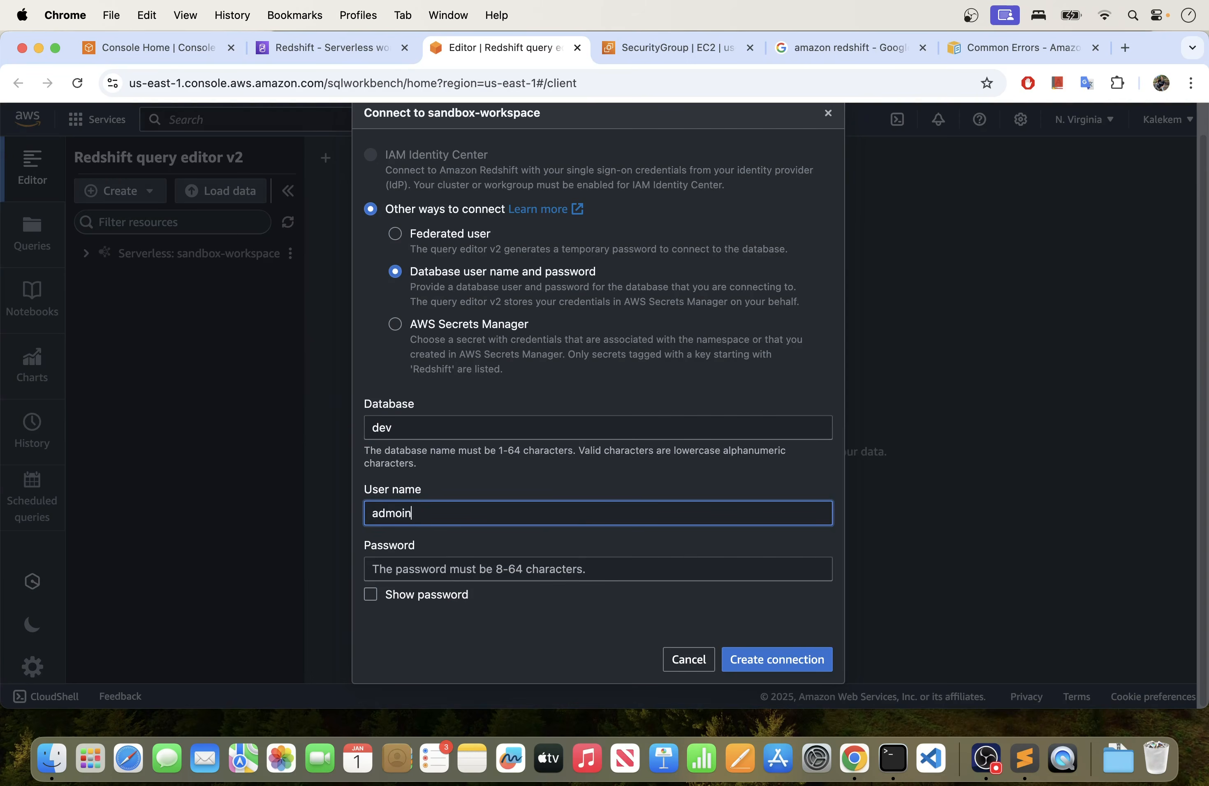
key(BackSpace)
key(BackSpace)
text(in)
click(437, 568)
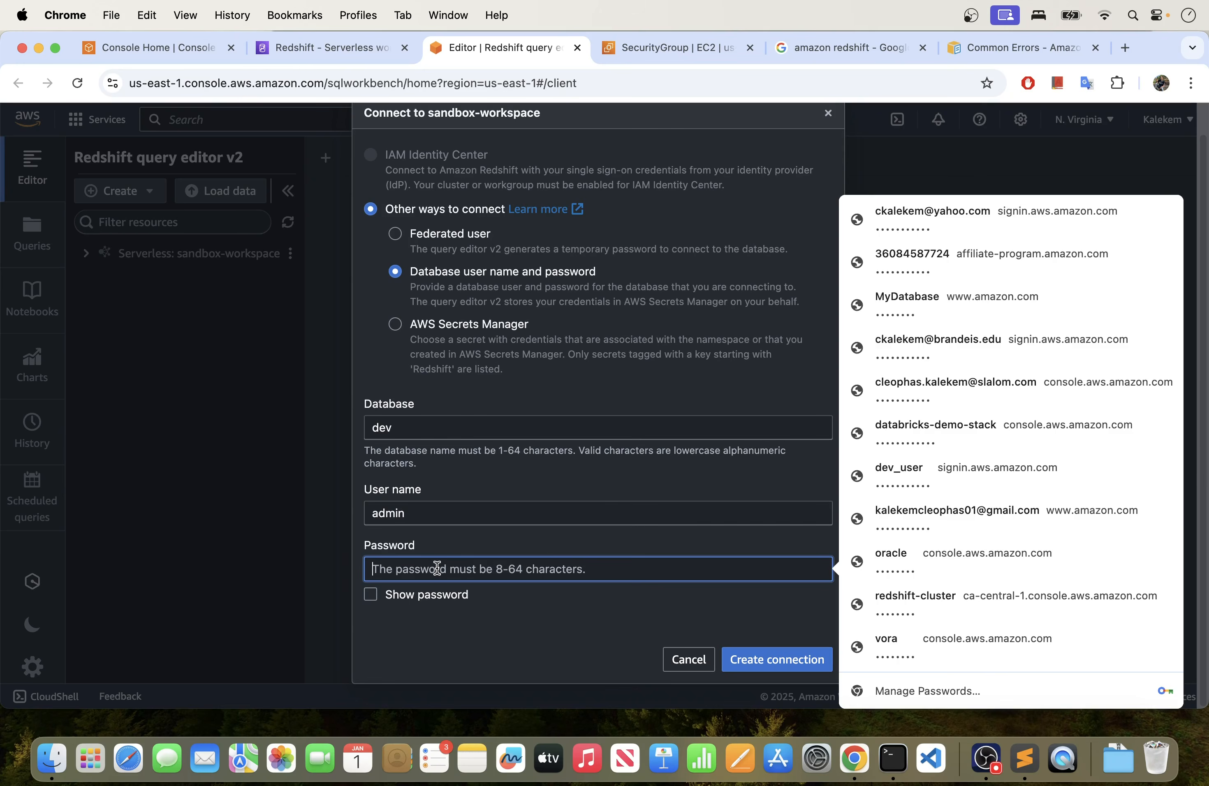
text(••)
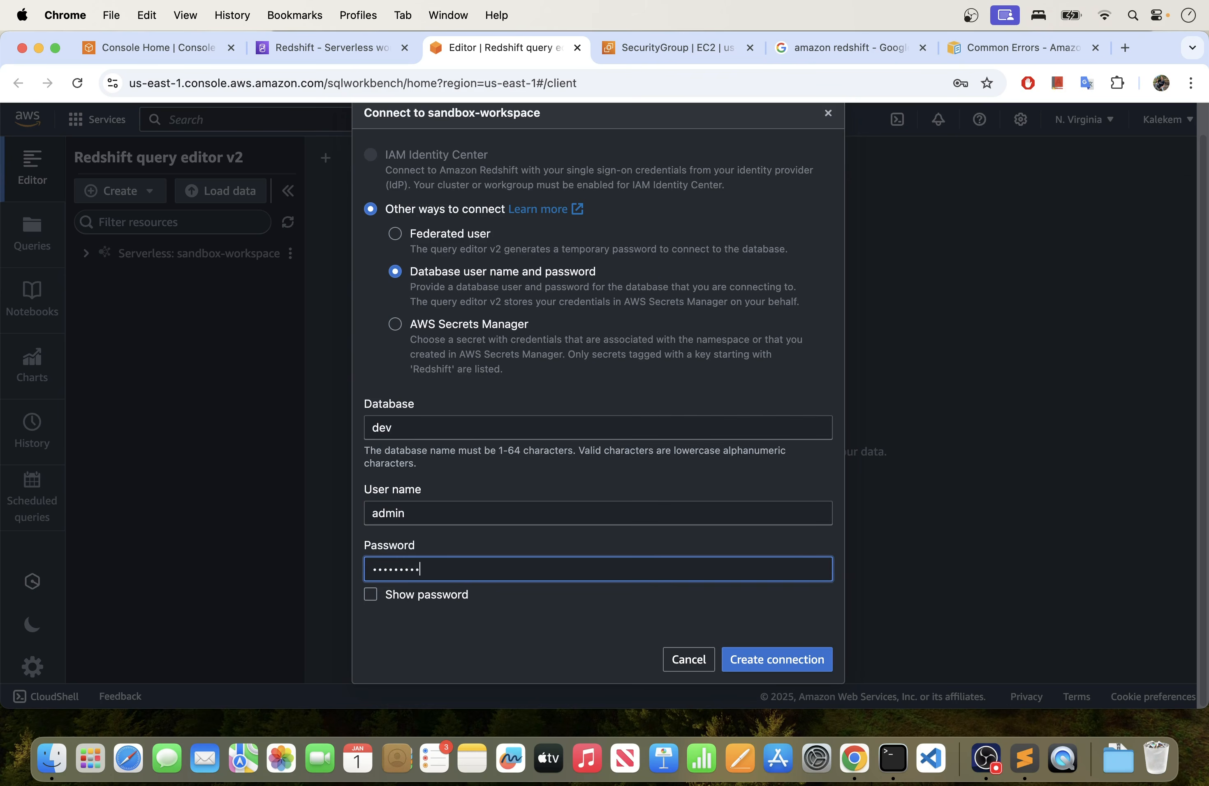
click(785, 668)
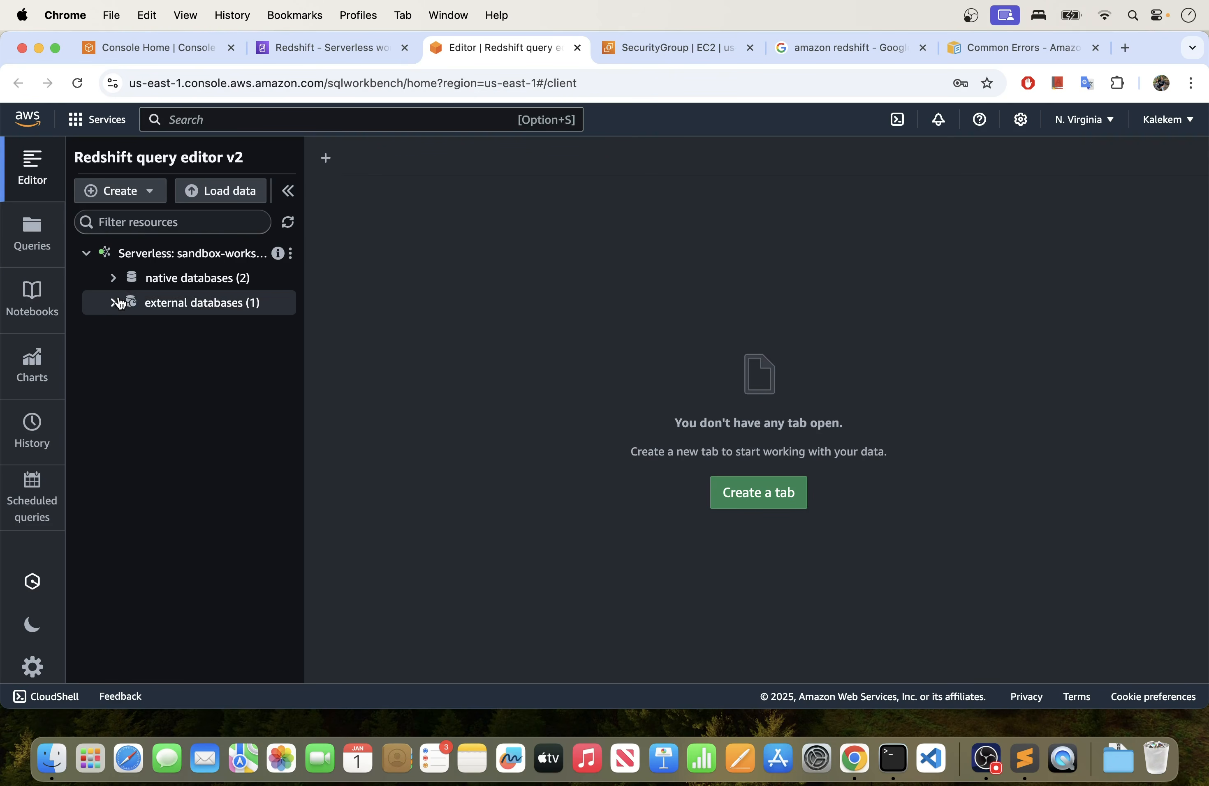
- Expand the native databases of sandbox-workspace and examine the schemas in dev and sample_data_dev
click(113, 280)
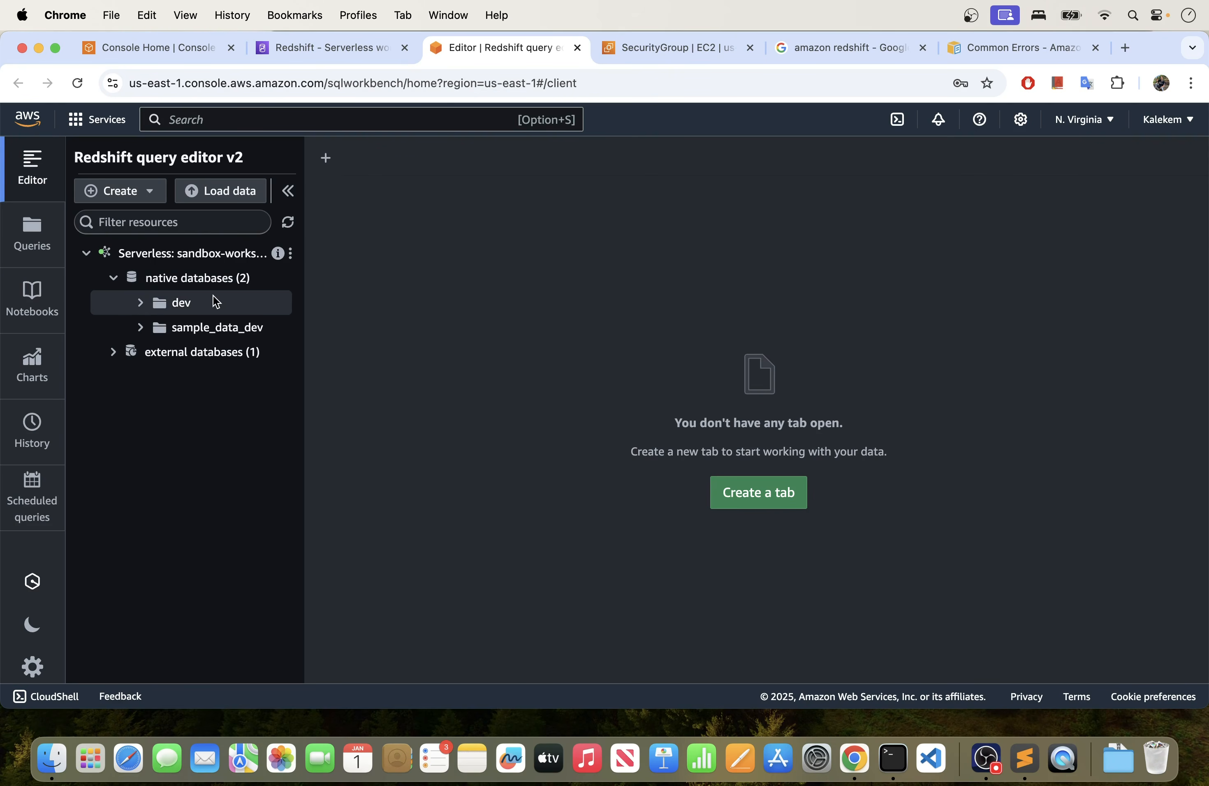
click(114, 278)
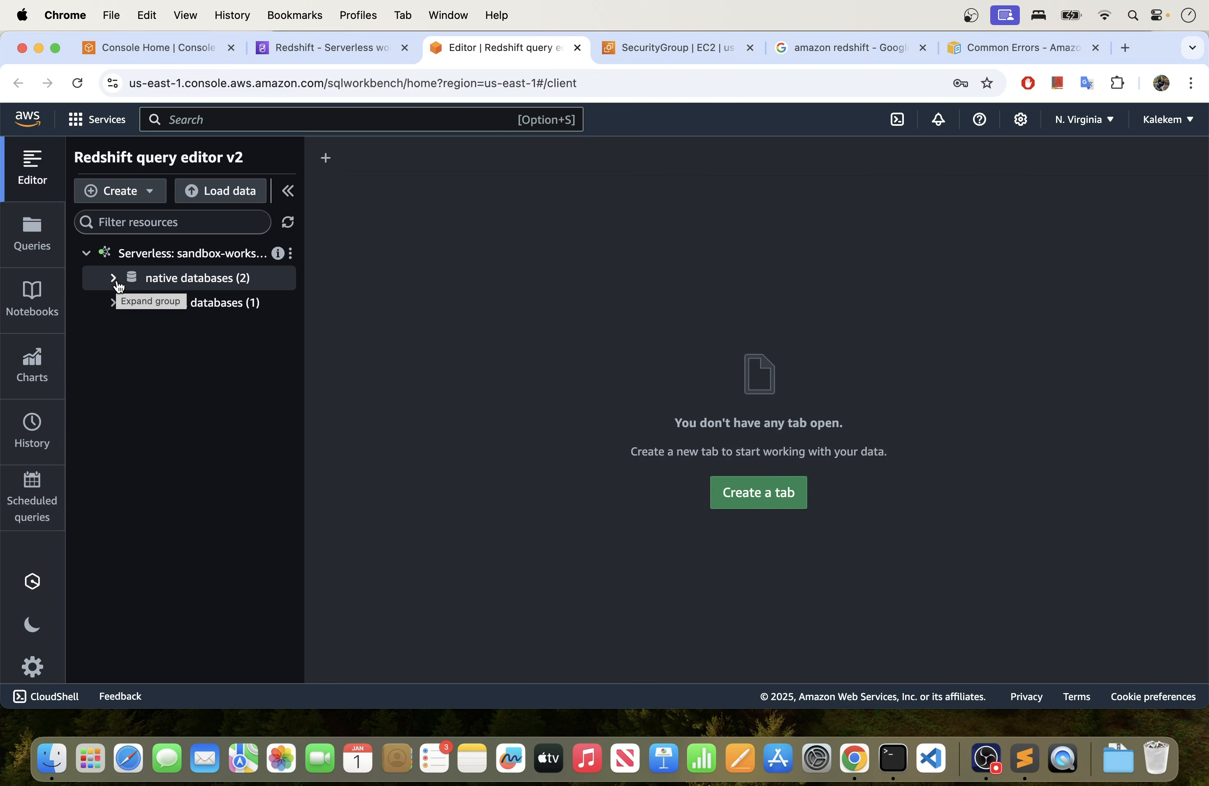
click(114, 278)
click(139, 303)
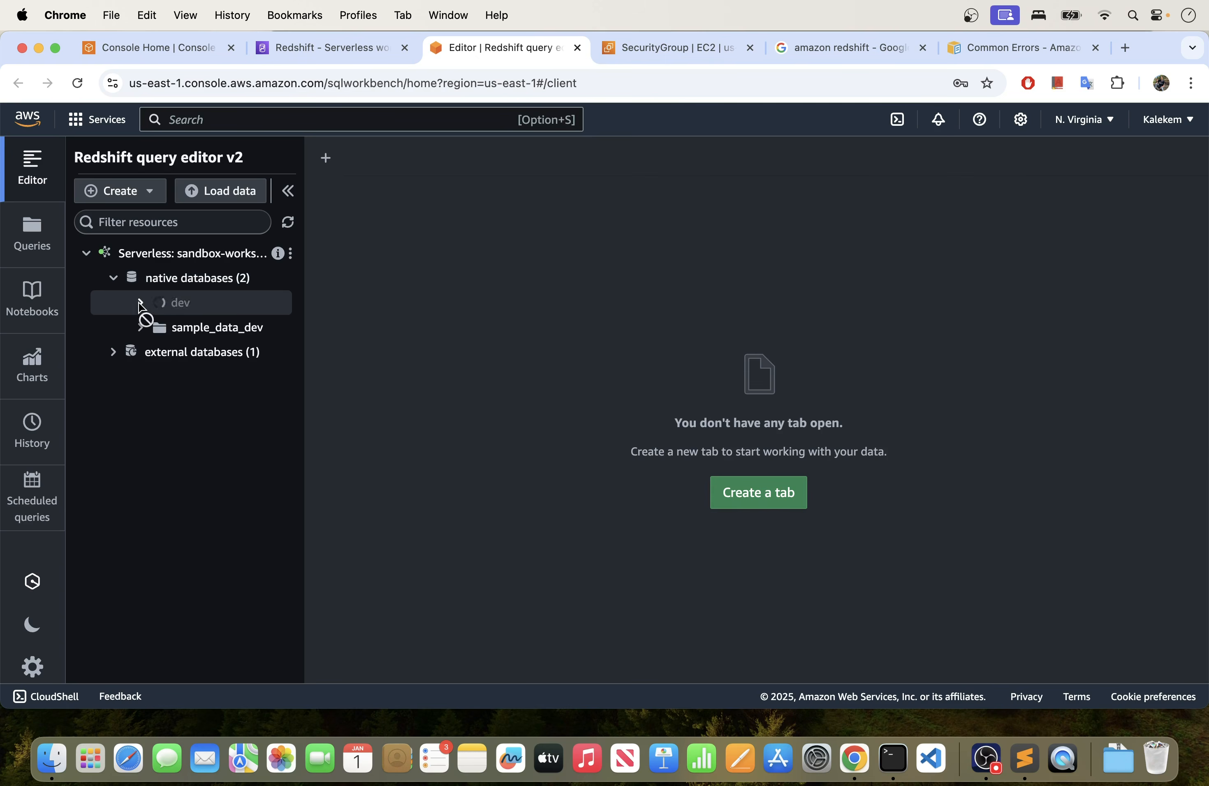
click(141, 353)
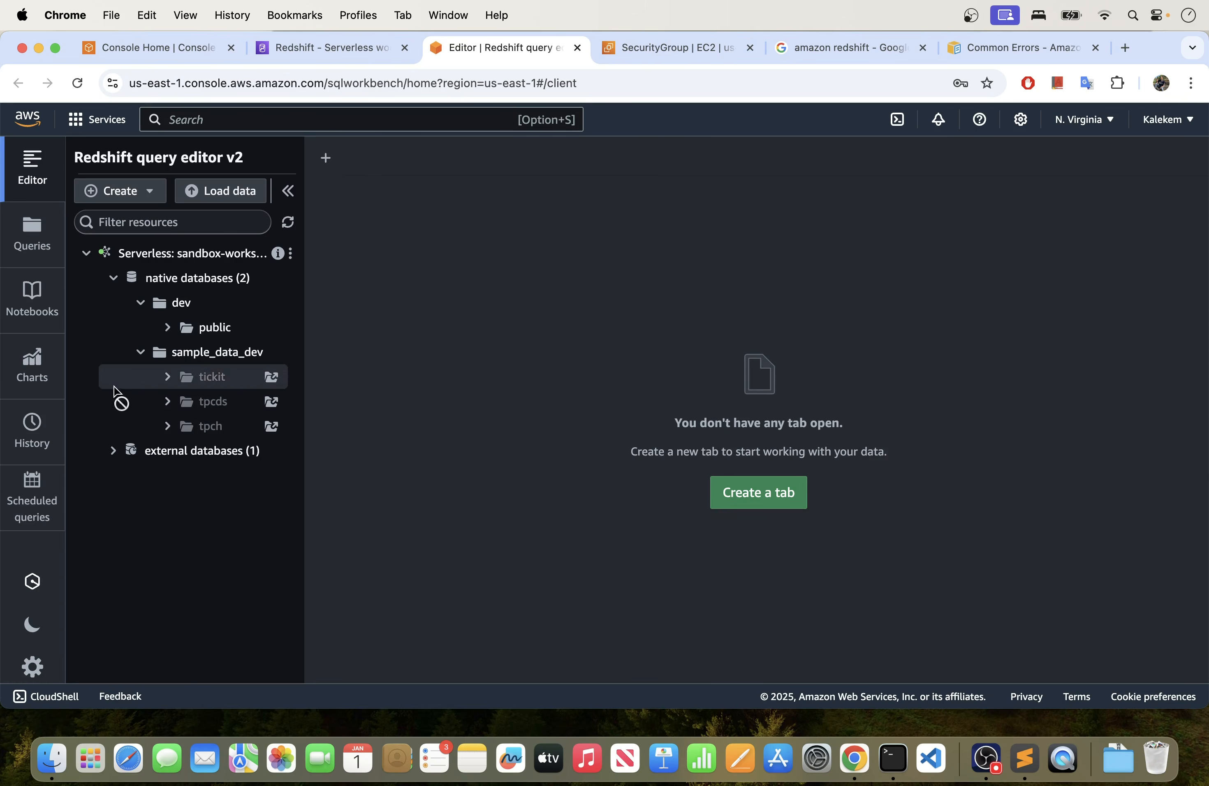
click(133, 353)
- Try to browse awsdatacatalog under the external databases, dismiss the error notice and collapse both database groups
click(113, 396)
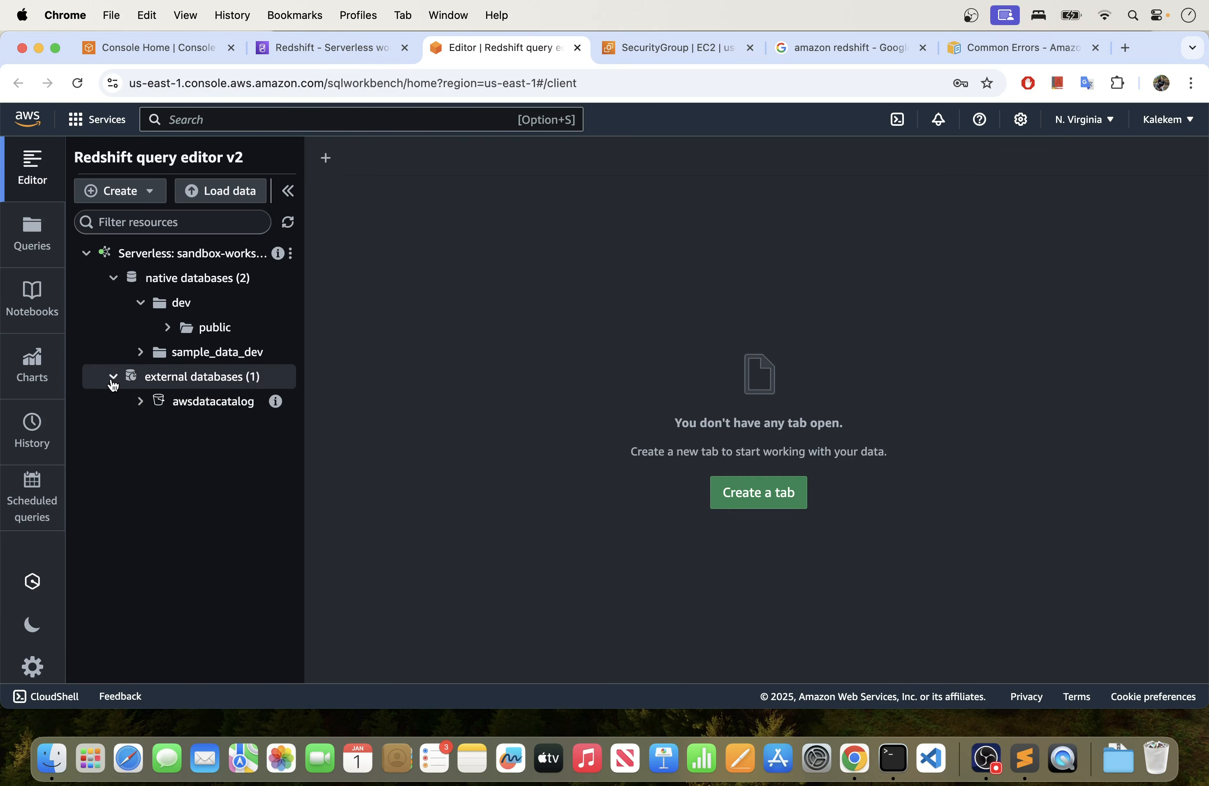
click(140, 401)
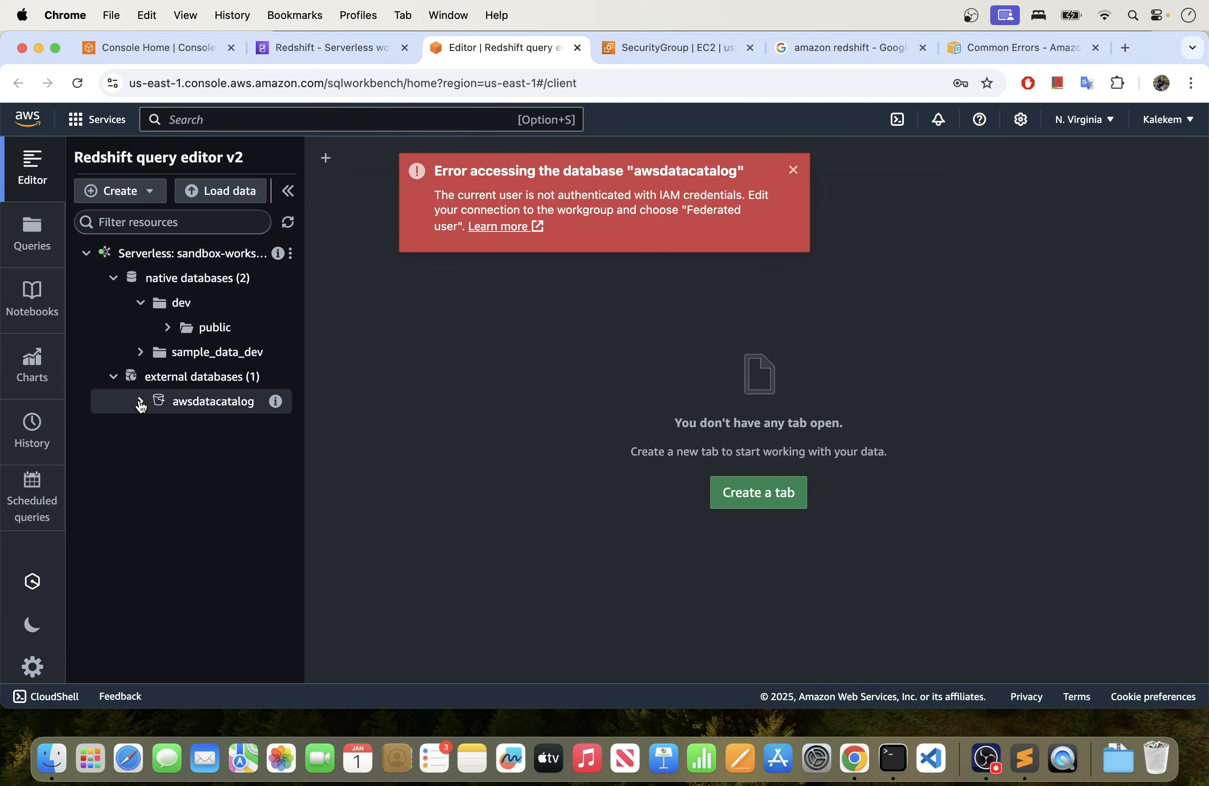
click(793, 170)
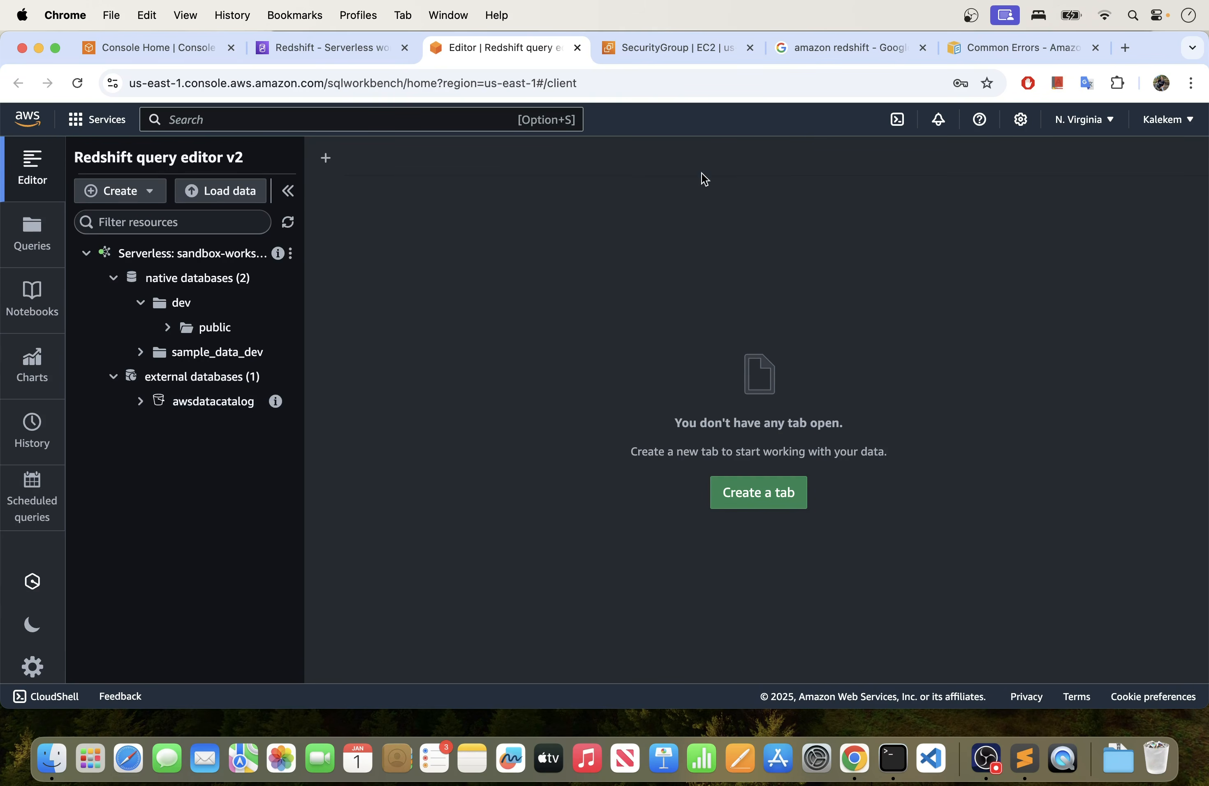
click(113, 278)
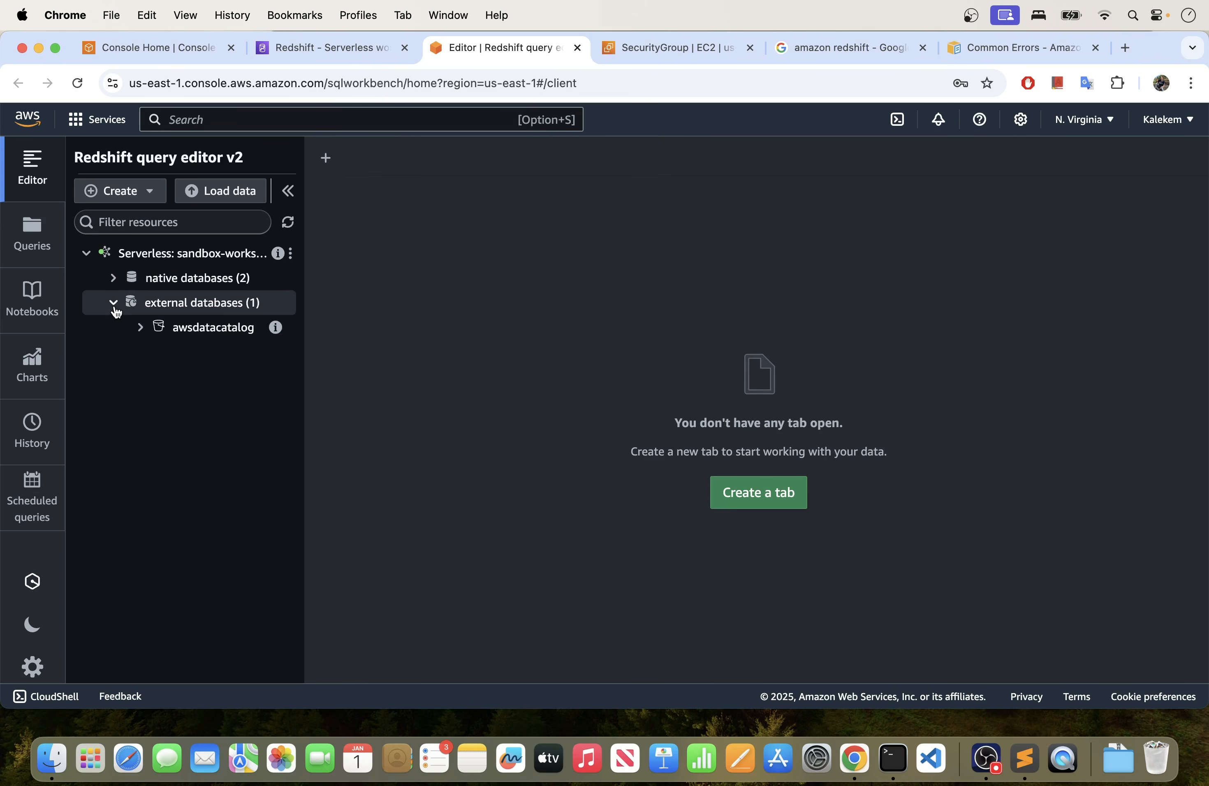
click(113, 303)
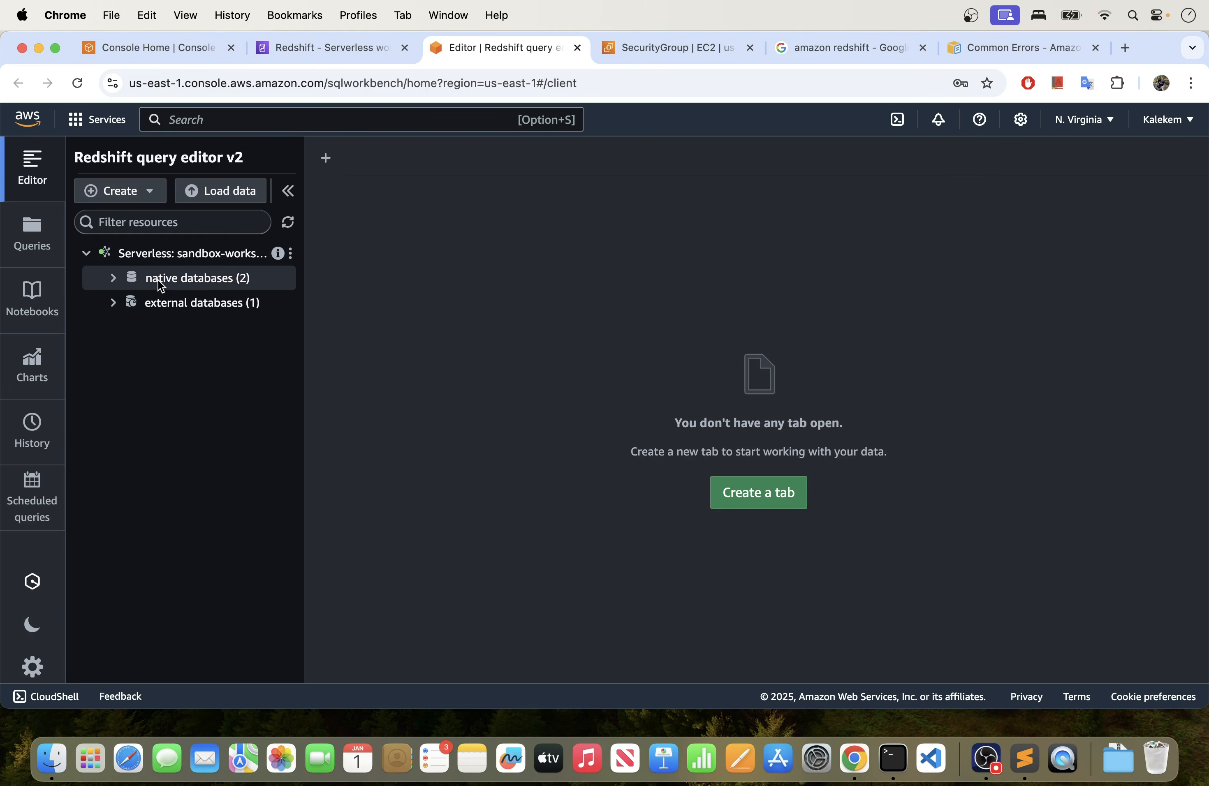
- Open a new SQL editor tab, run "create database demo;" against dev and review the result summary
click(323, 171)
click(380, 146)
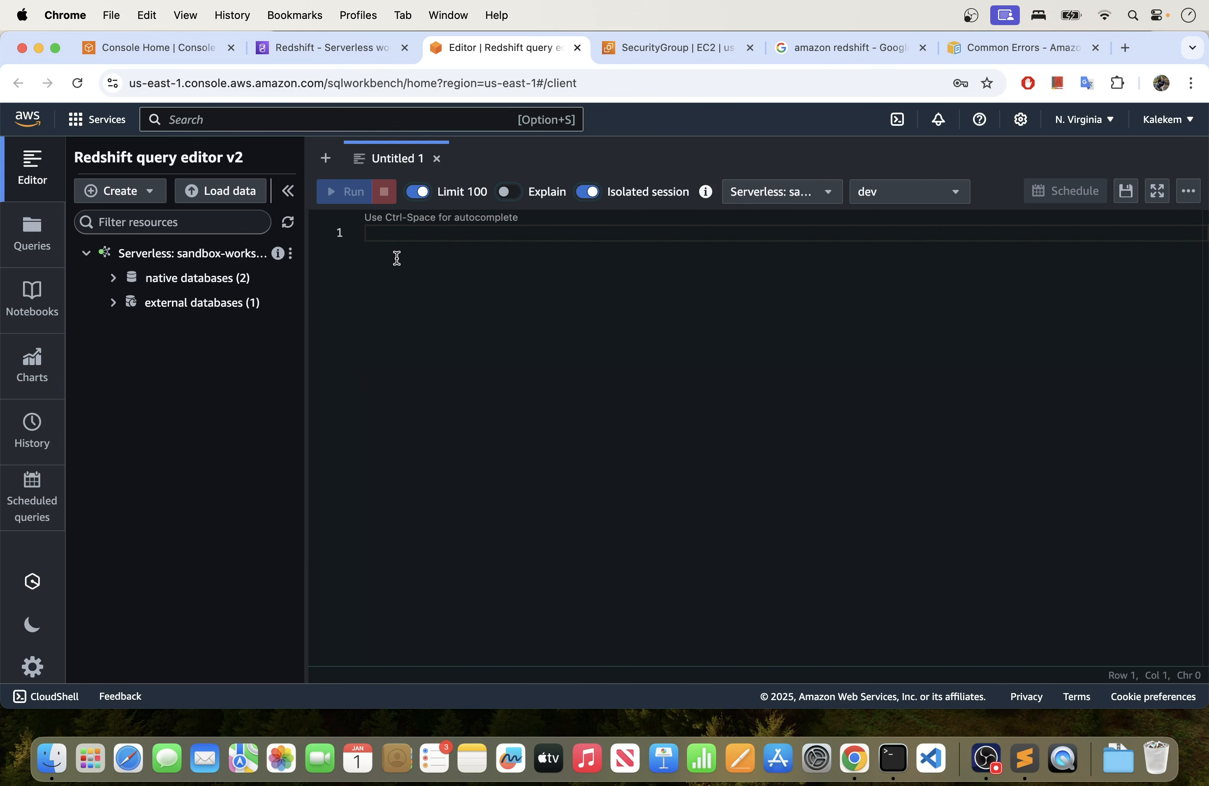
text(create datab)
text(ase )
text(demp)
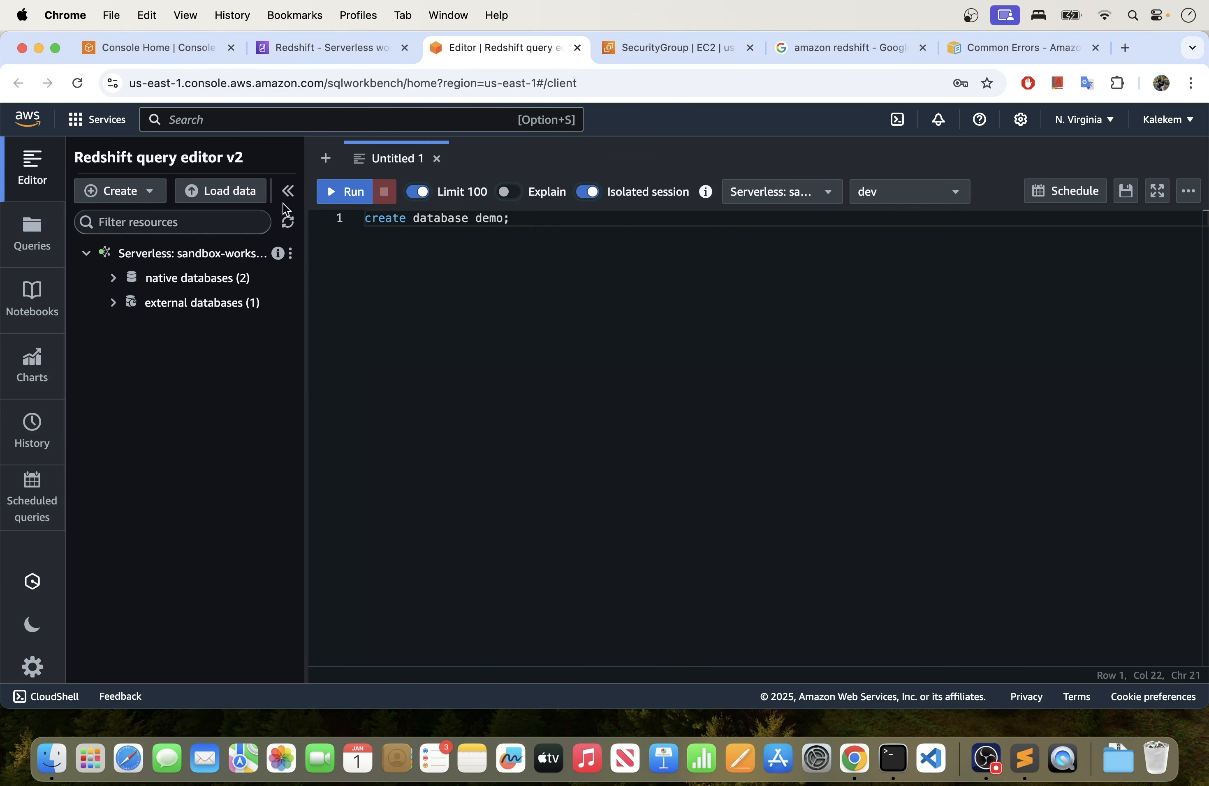
click(353, 198)
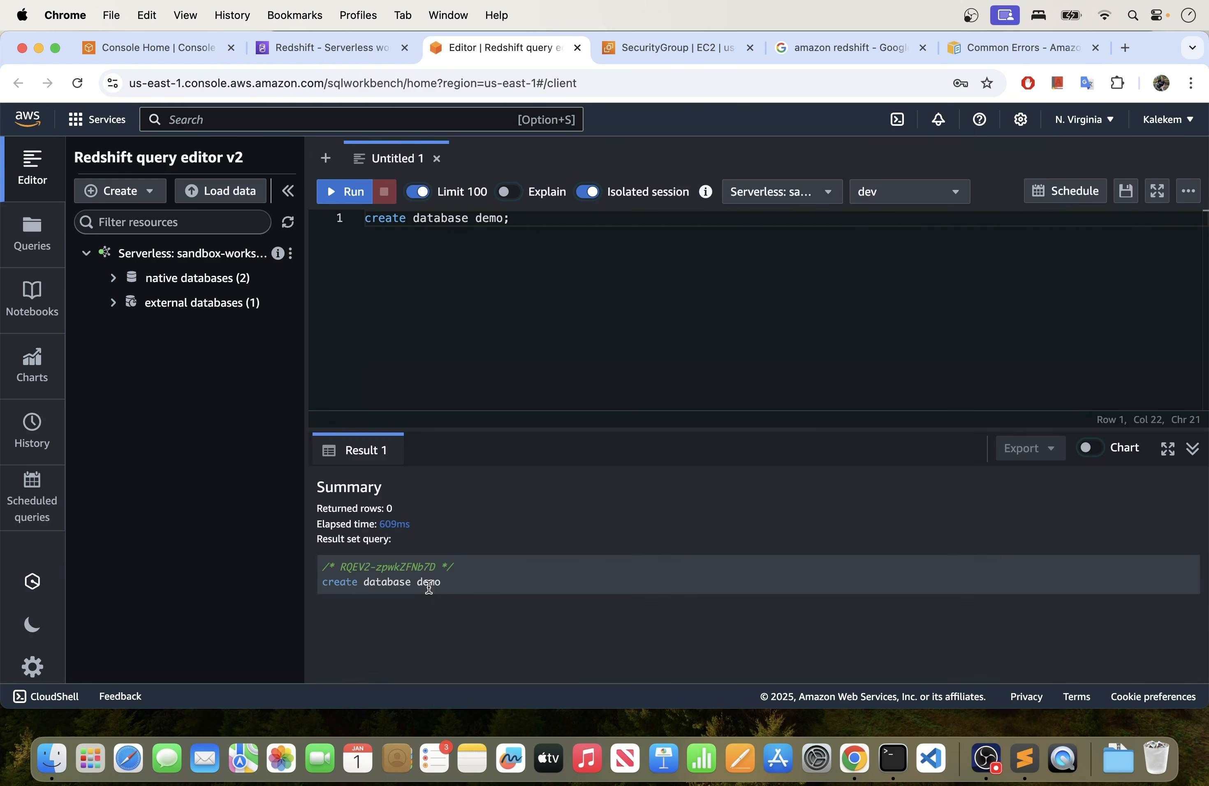
drag(456, 587, 317, 504)
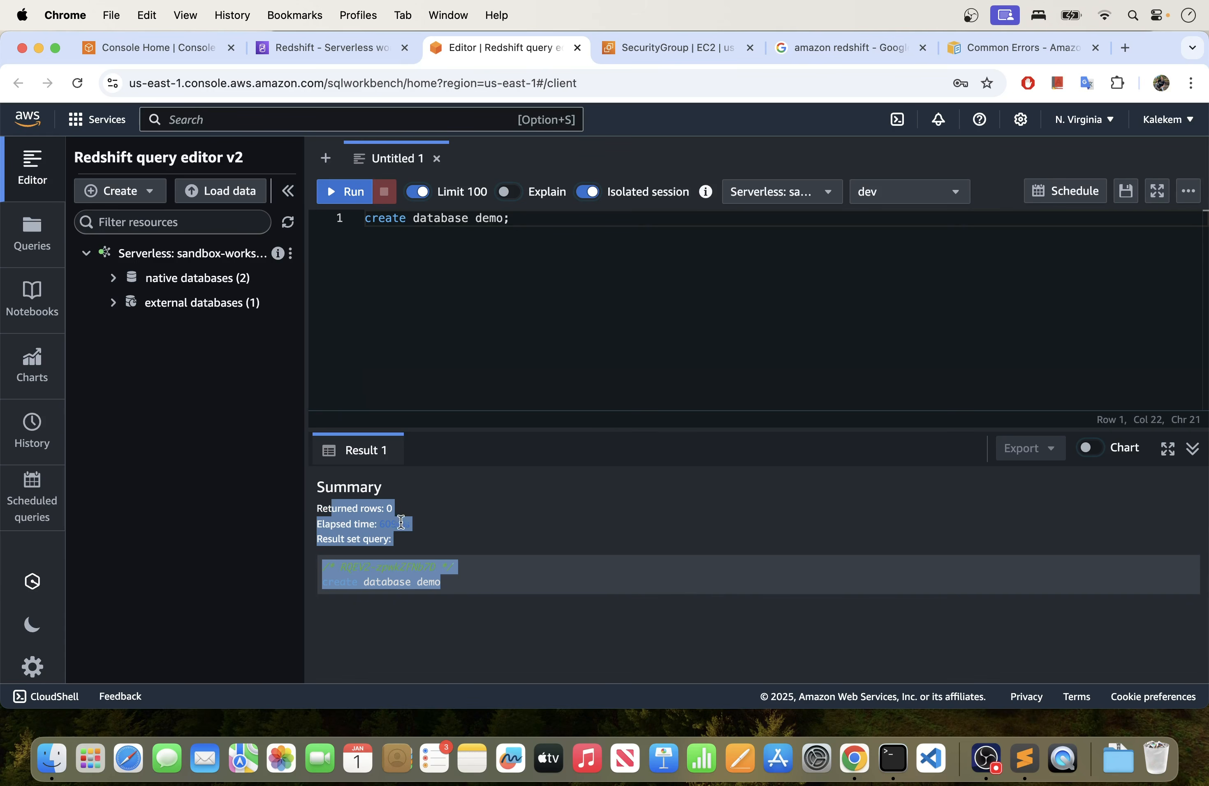
drag(458, 579, 294, 577)
click(460, 512)
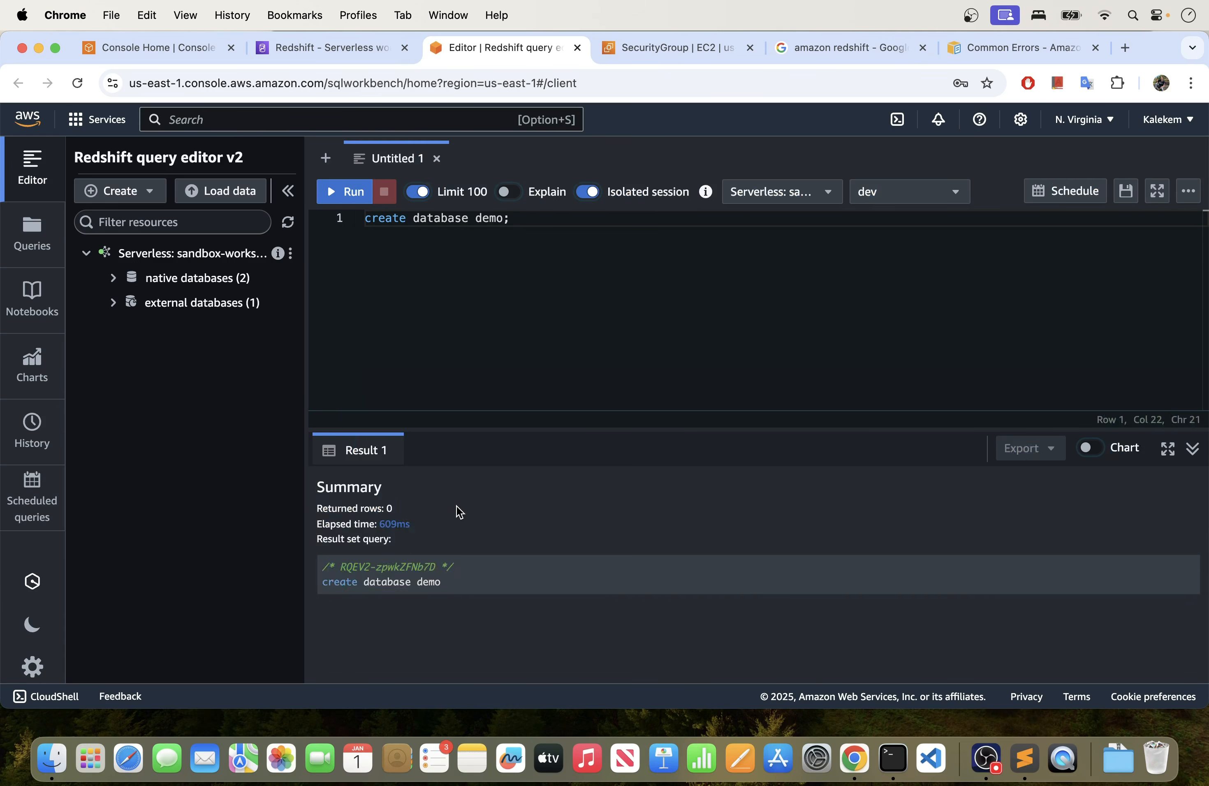
- Refresh the resource tree and expand the demo database under the workgroup's native databases
click(287, 221)
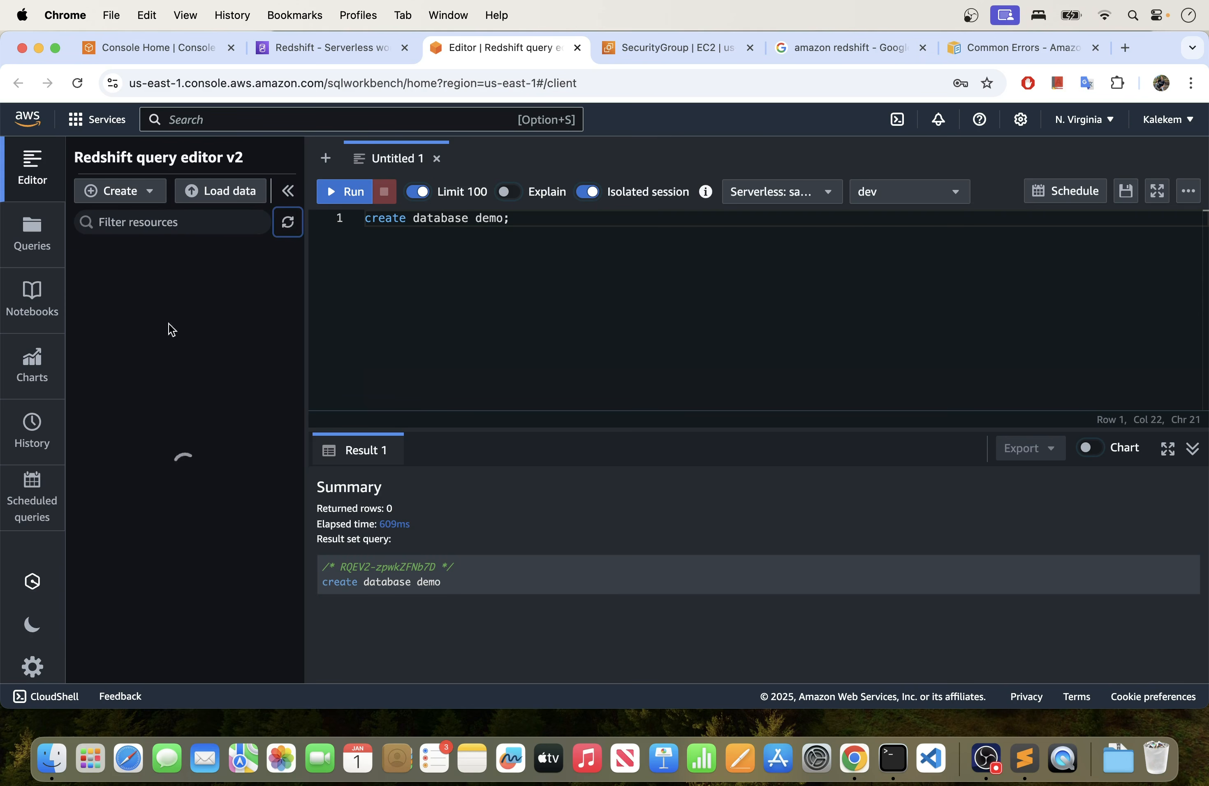
click(88, 256)
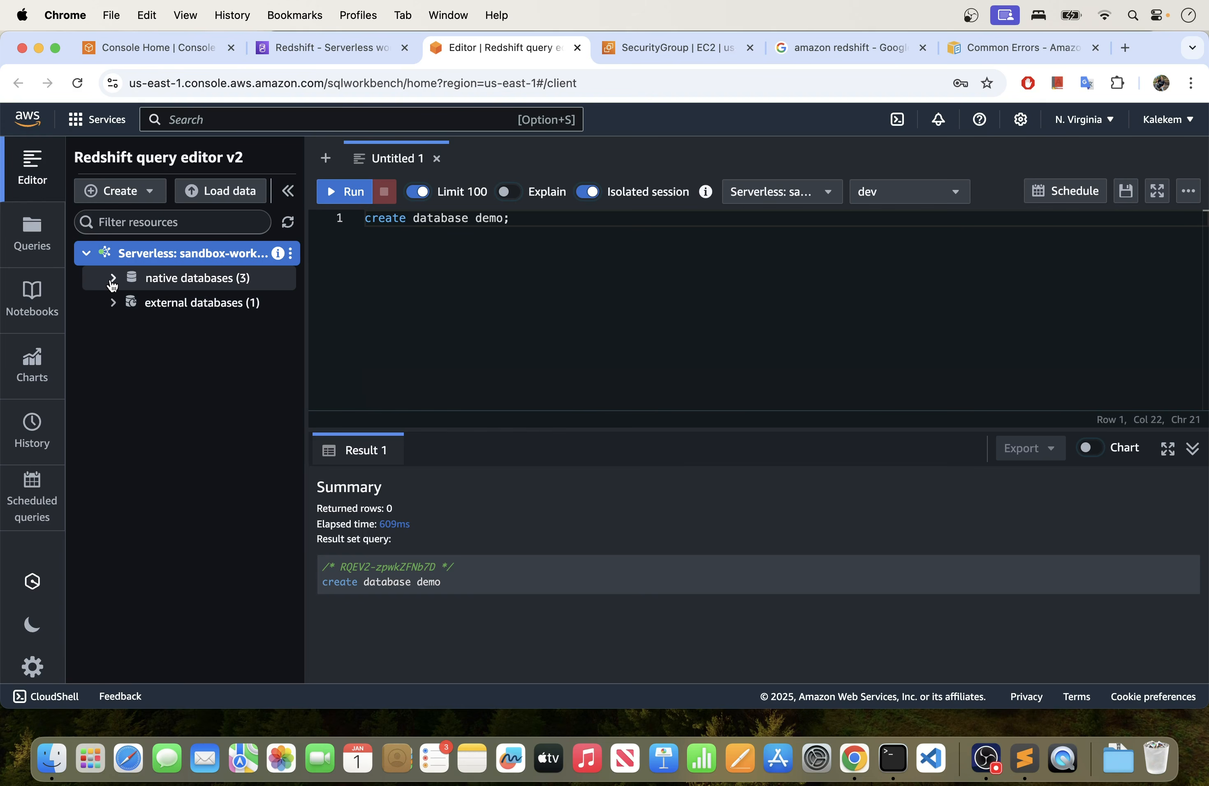
click(112, 278)
click(138, 304)
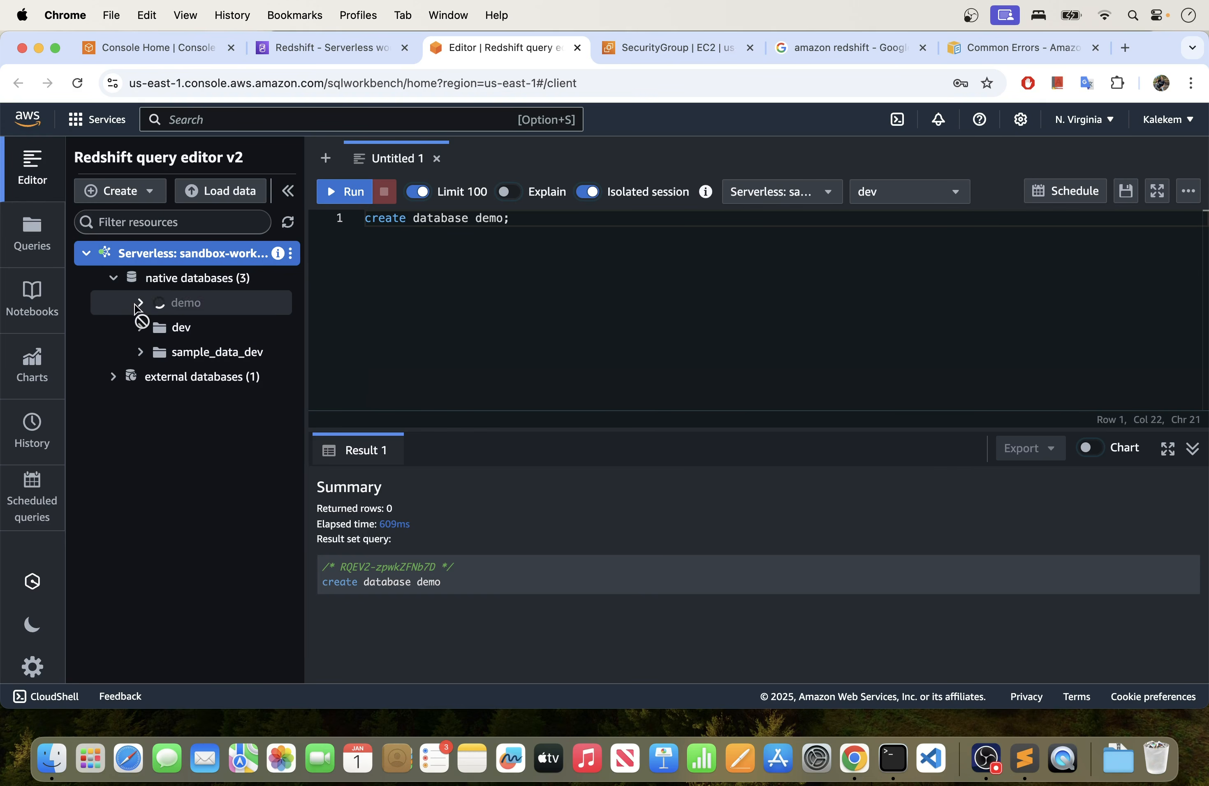